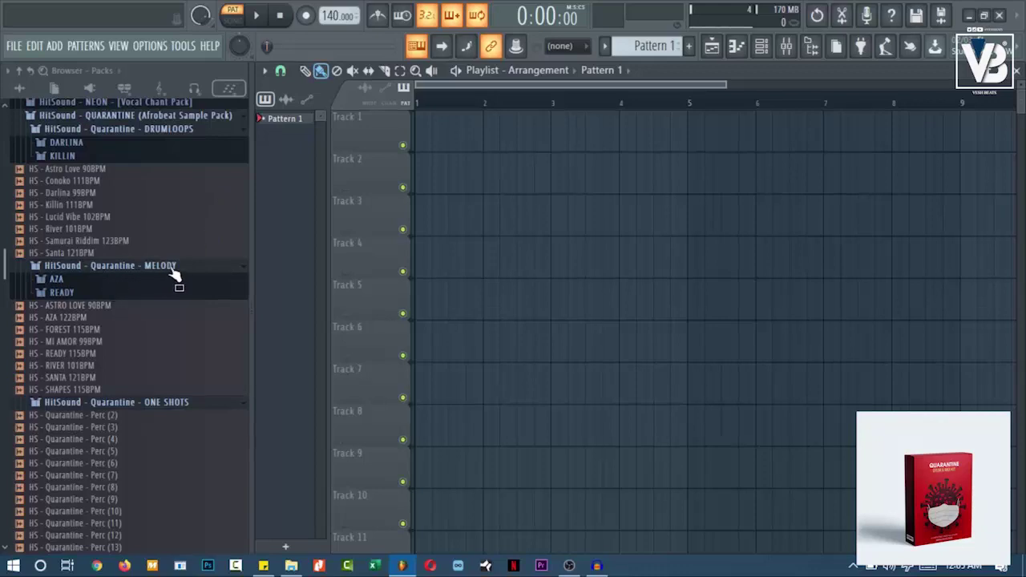
- Look through the Quarantine pack's folders in the browser, expanding the SPECIALS folder
scroll(164, 413, down, 6)
click(120, 368)
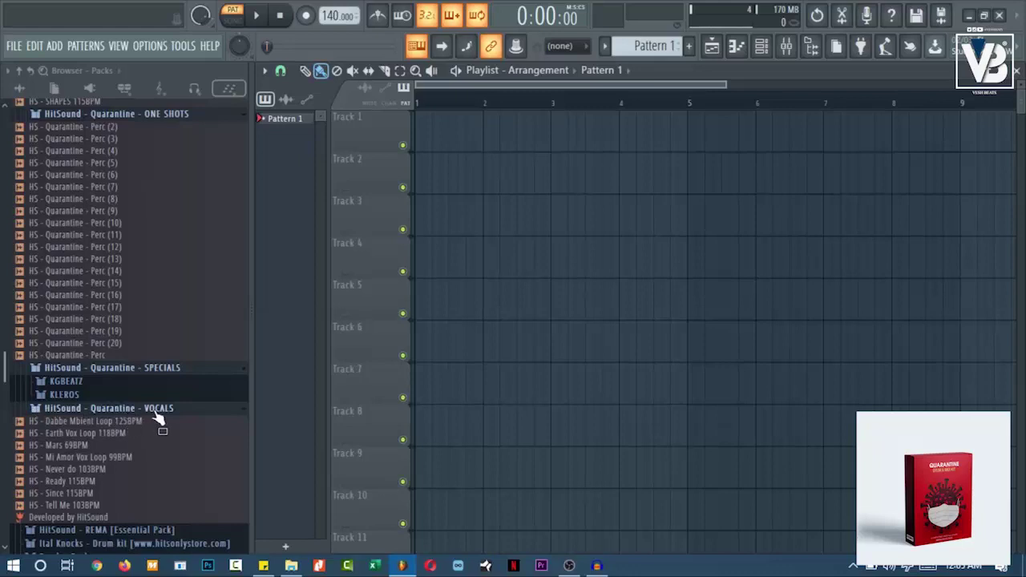
scroll(139, 414, up, 6)
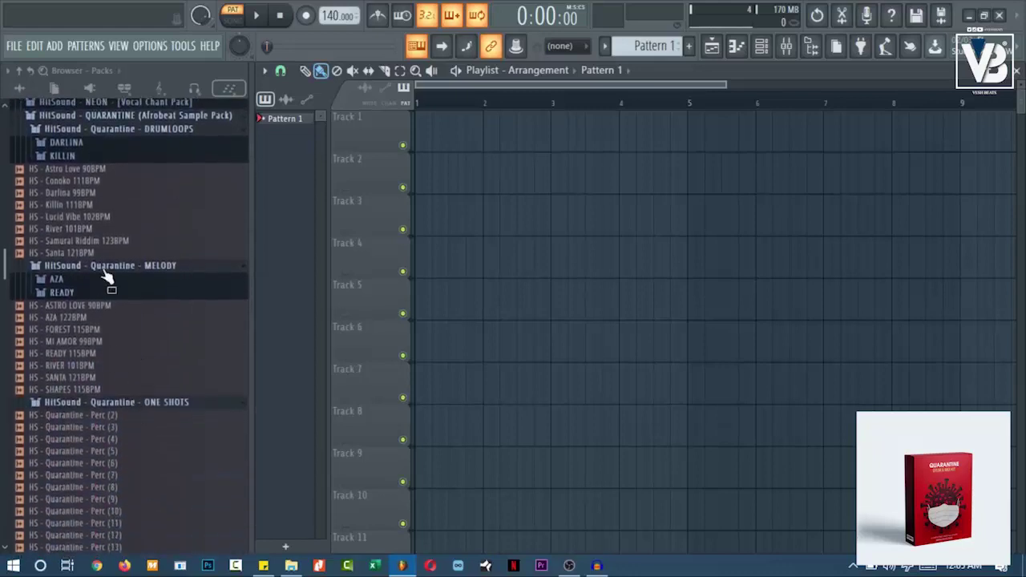
- Open the HS - Astro Love 90BPM drum loop in the Edison audio editor and audition it
right_click(117, 171)
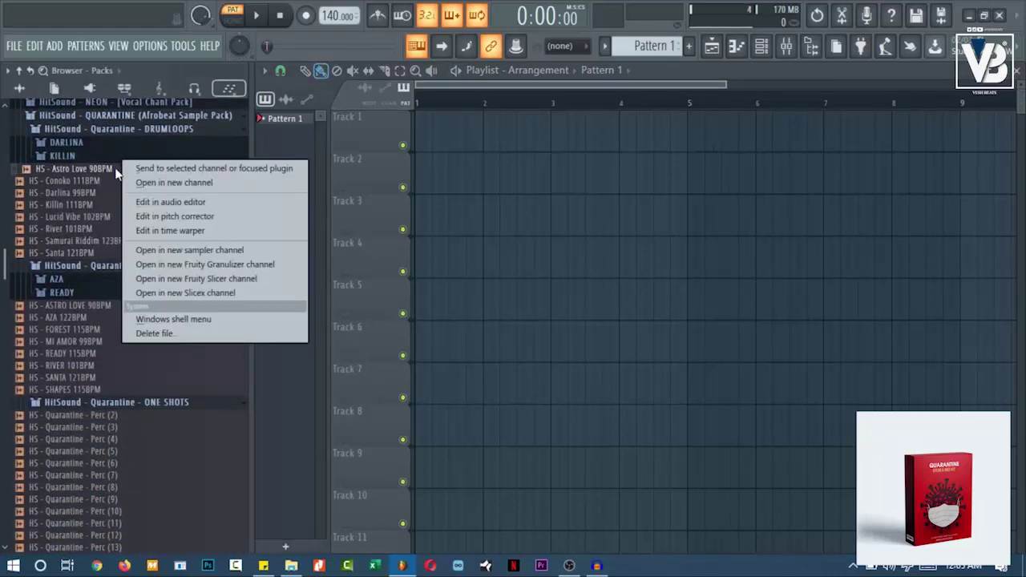
click(159, 202)
click(367, 212)
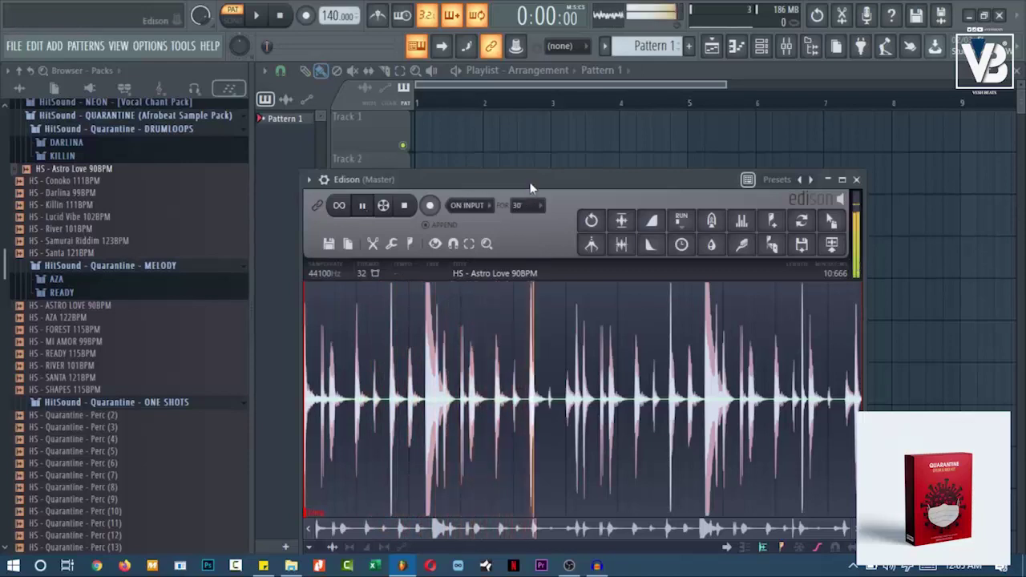
drag(529, 182, 540, 149)
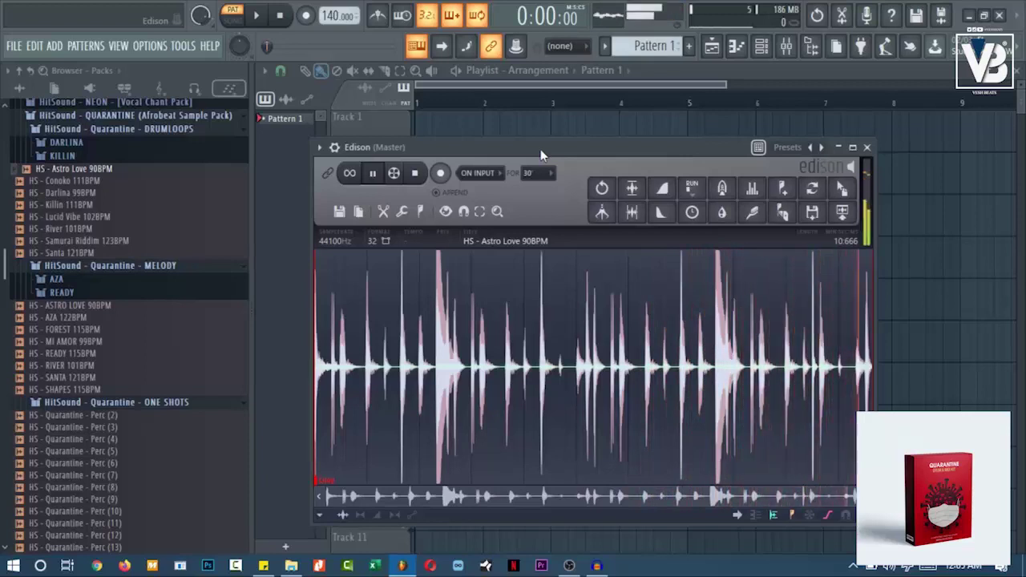
click(417, 178)
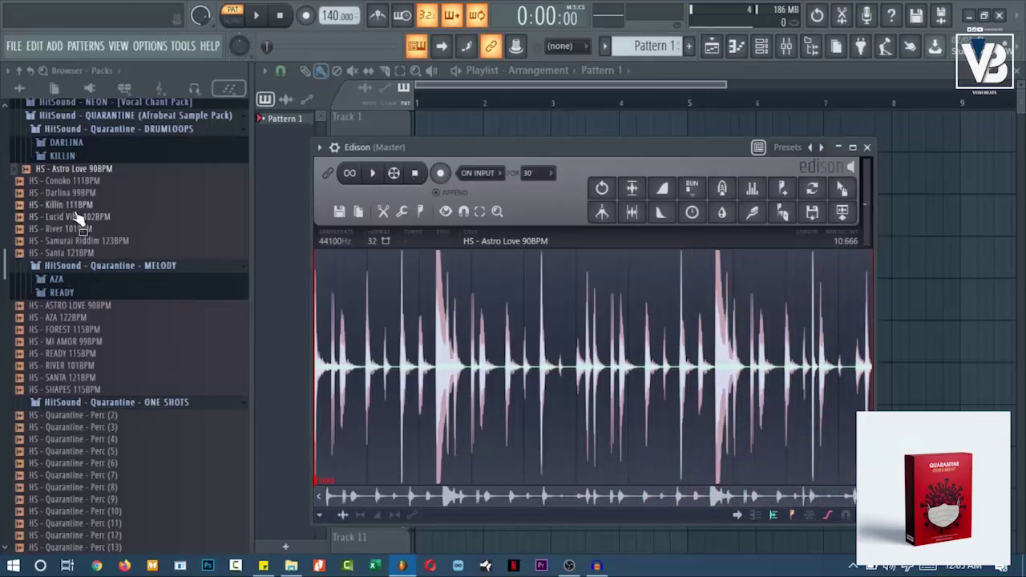
- Load the HS - Killin 111BPM and HS - Samurai Riddim 123BPM drum loops into Edison and audition each
drag(80, 207, 405, 311)
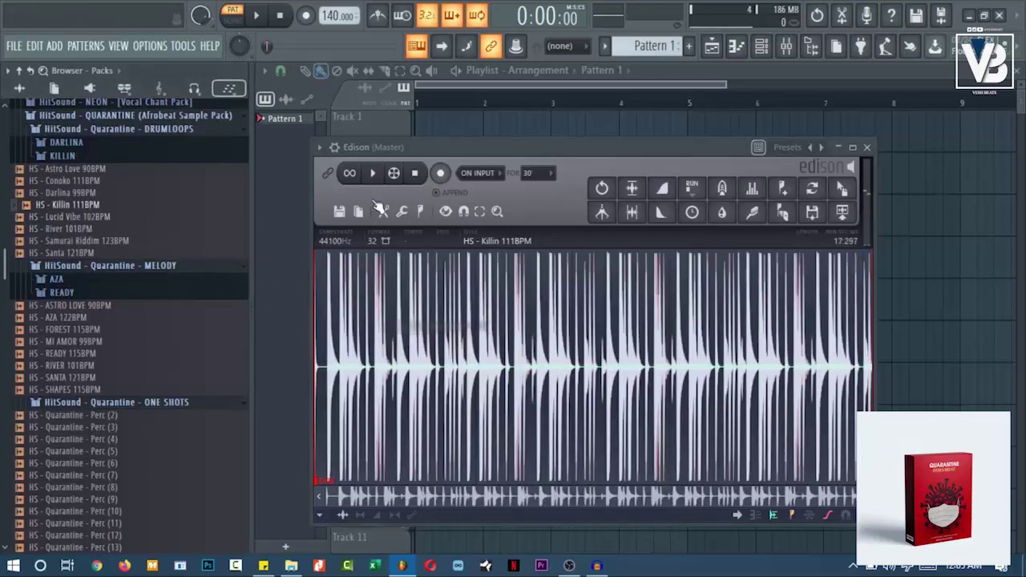
click(382, 178)
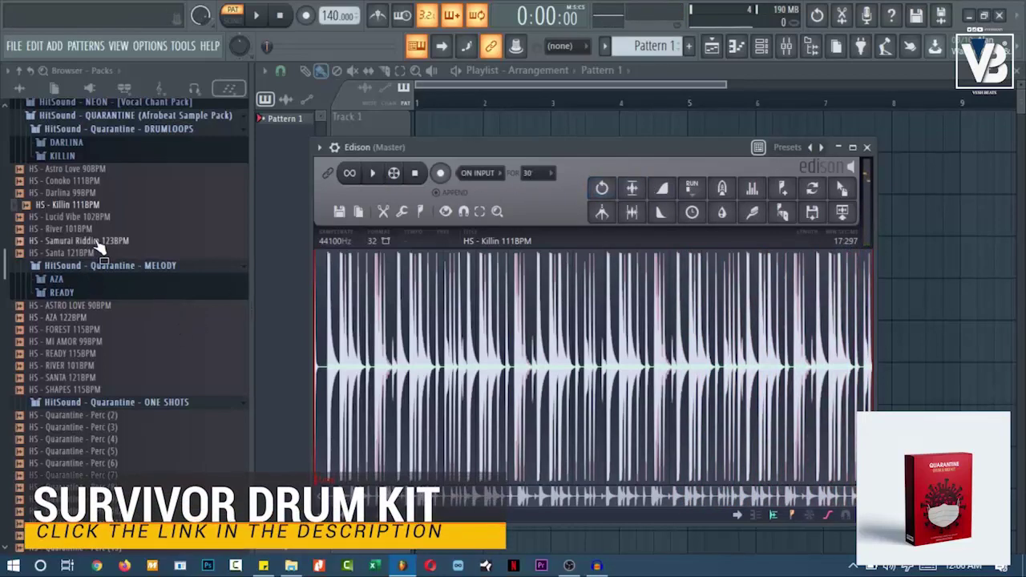
drag(94, 243, 397, 303)
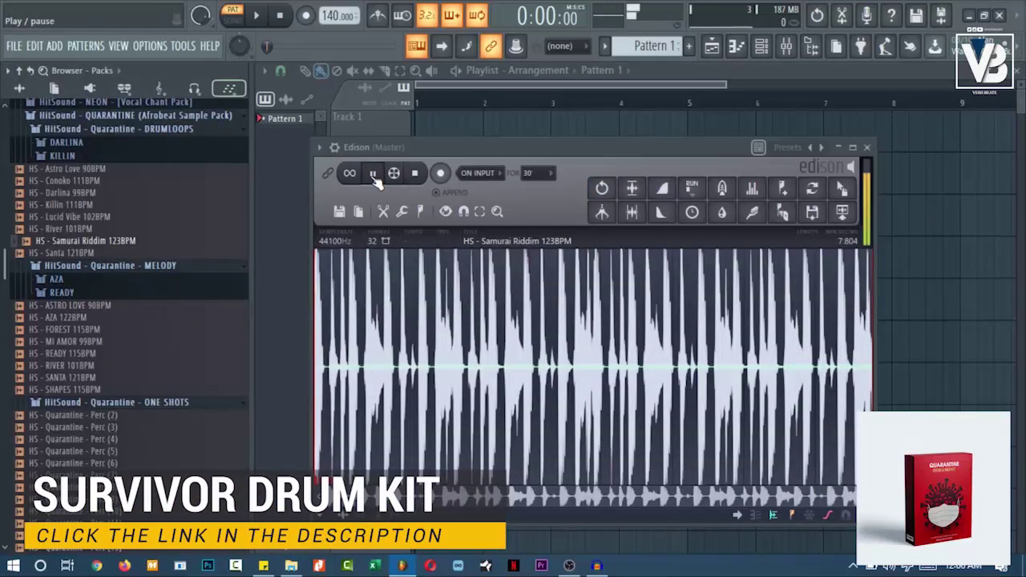
click(373, 175)
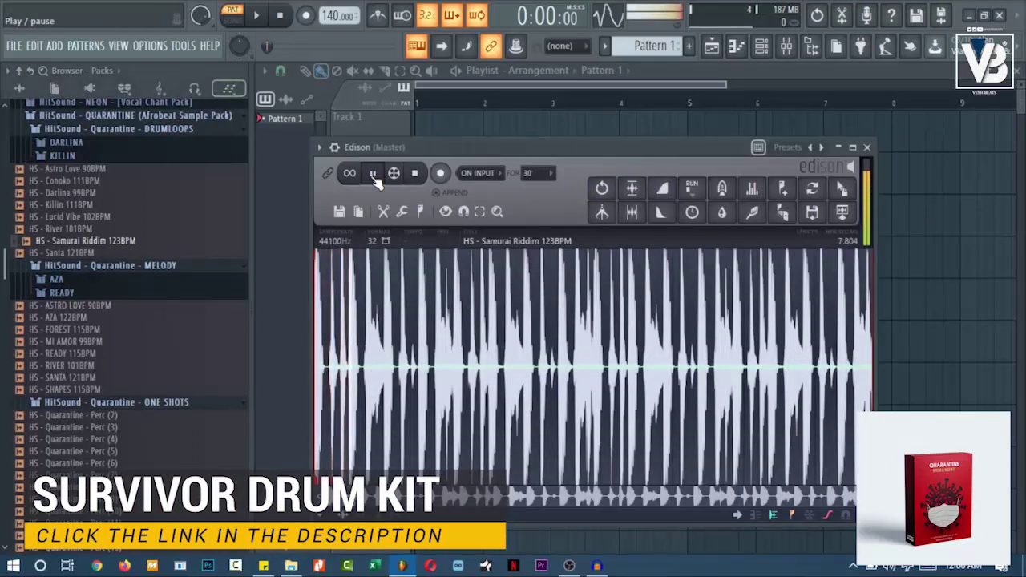
click(416, 174)
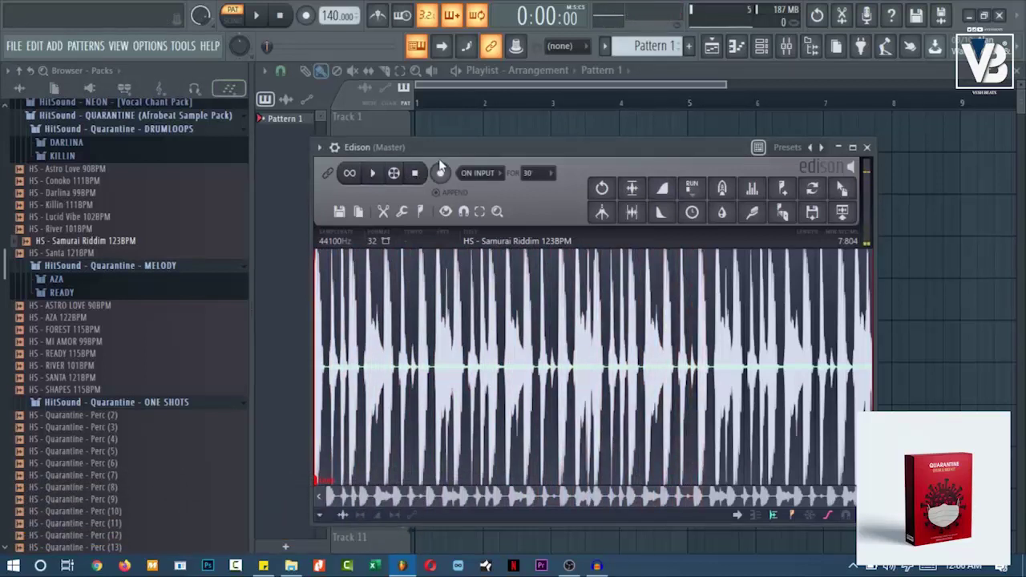
drag(440, 153, 443, 148)
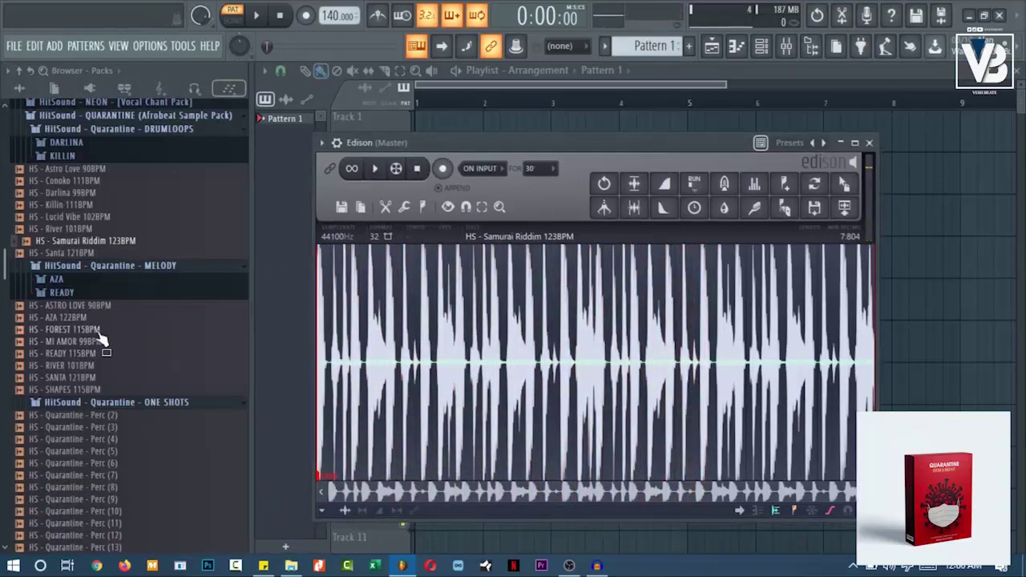
- Load the HS - FOREST 115BPM and HS - RIVER 101BPM melody loops into Edison and audition each
drag(91, 329, 377, 332)
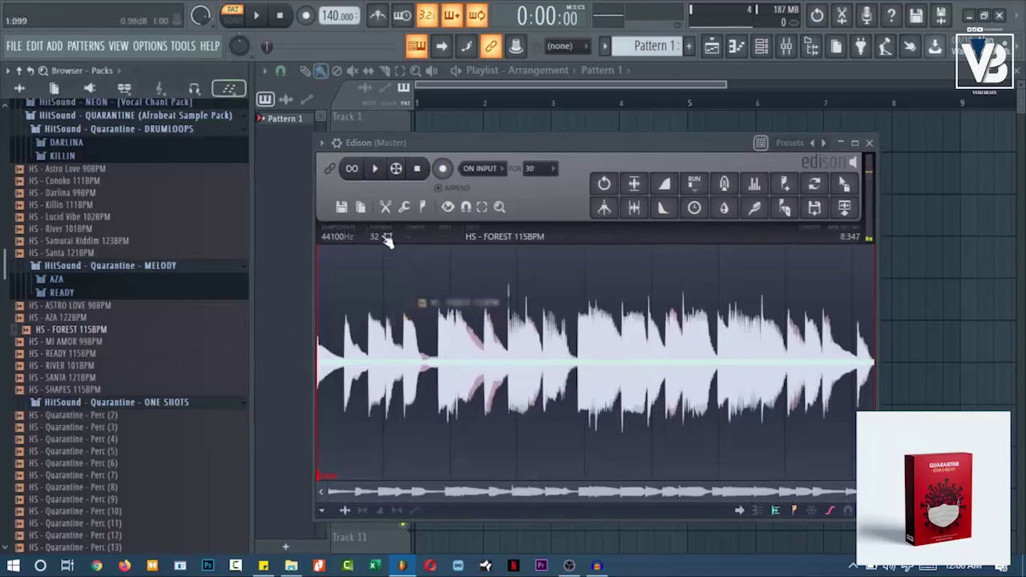
click(376, 172)
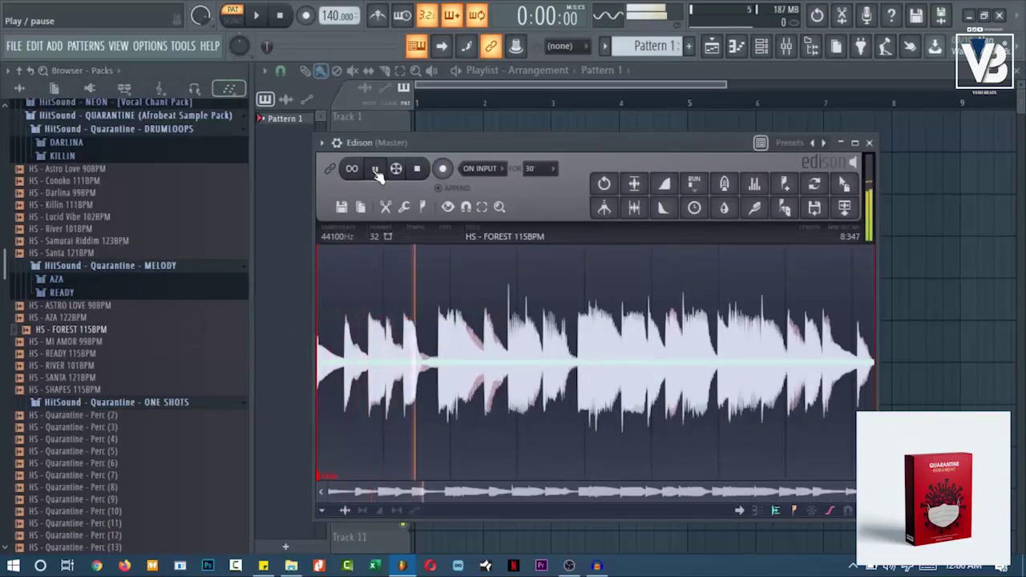
click(418, 171)
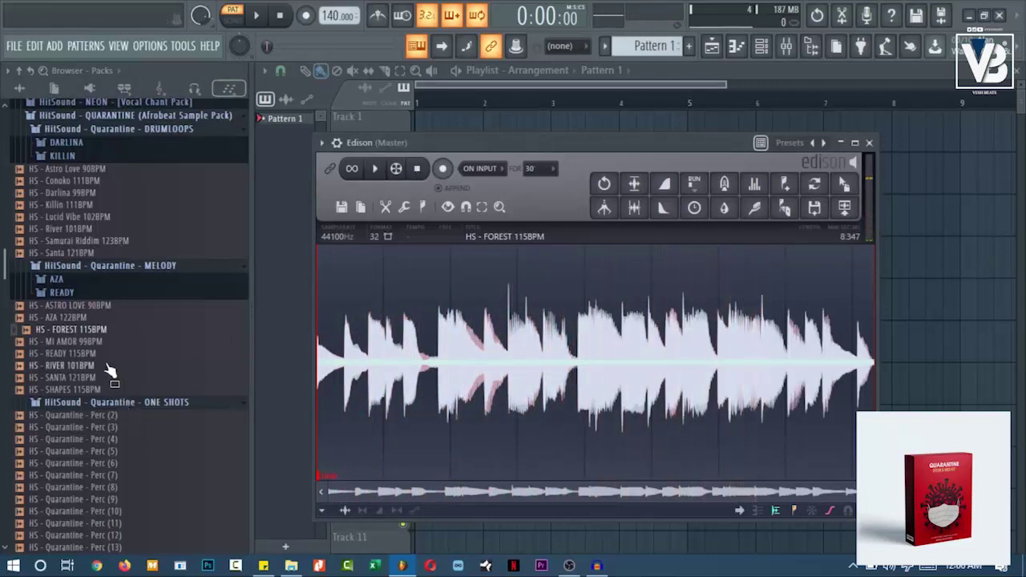
drag(110, 371, 345, 373)
click(374, 169)
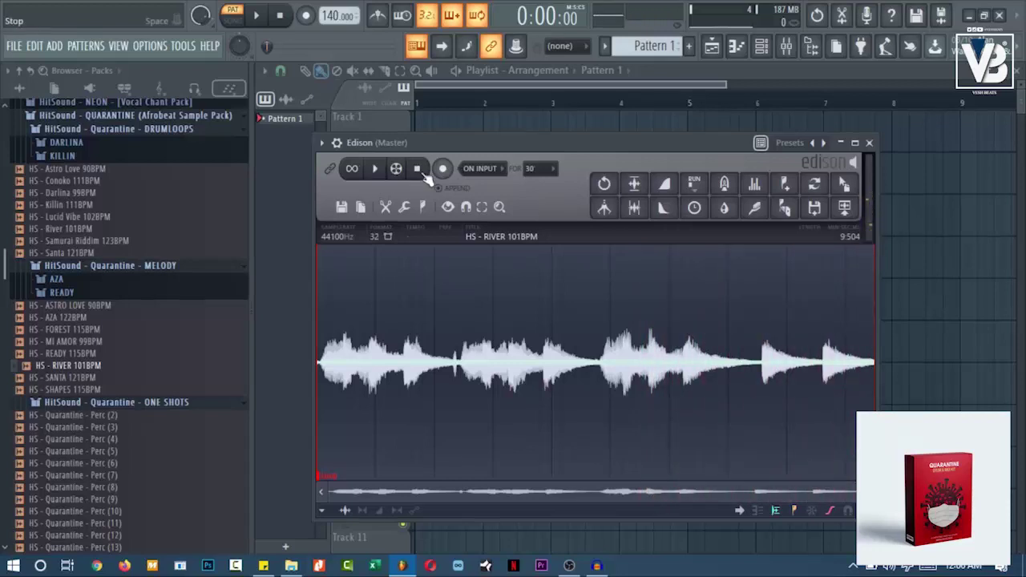
- Preview a range of the Quarantine percussion samples in the ONE SHOTS folder
scroll(175, 449, down, 3)
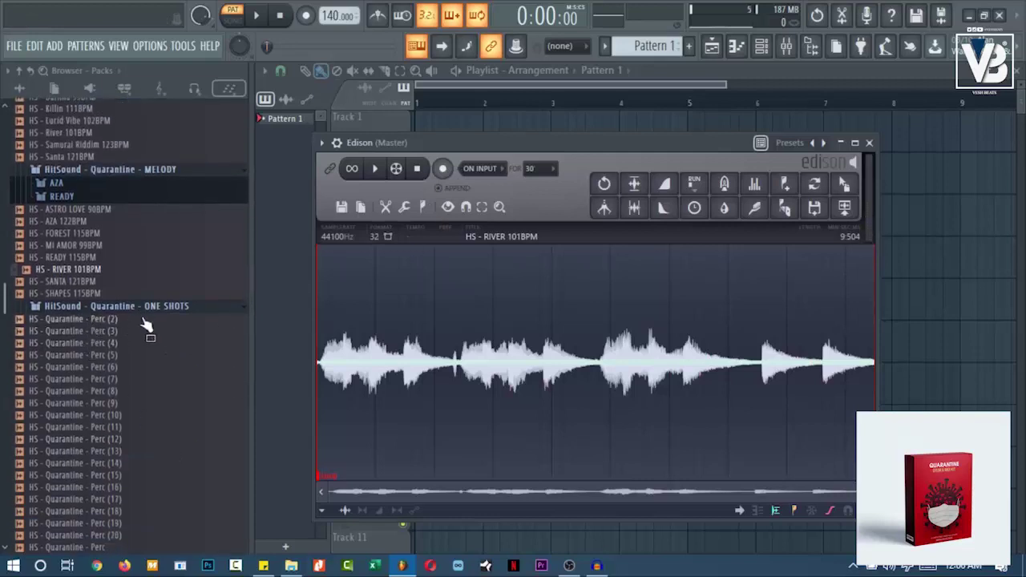
click(134, 367)
click(133, 379)
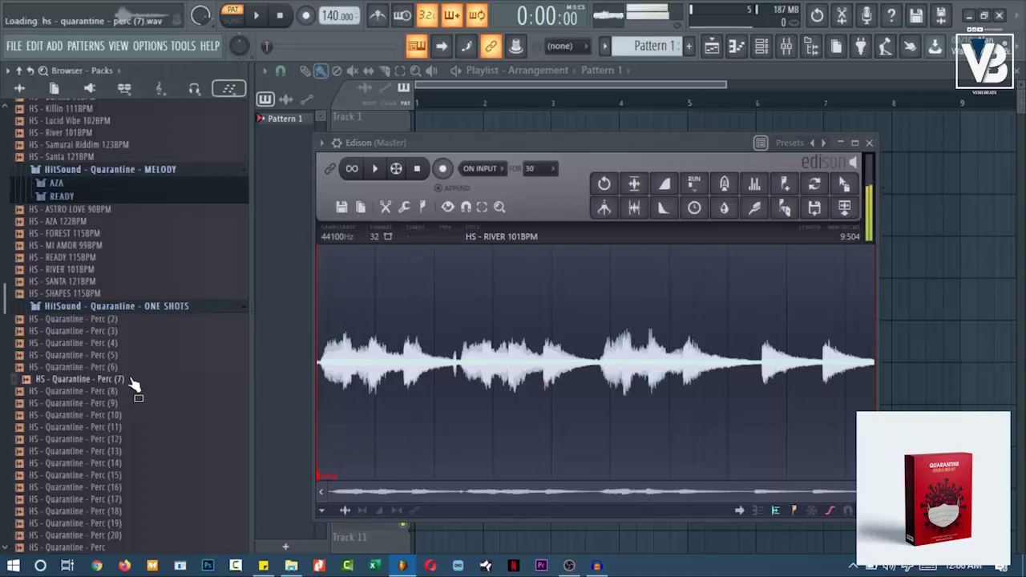
click(131, 391)
click(130, 415)
click(131, 427)
click(131, 439)
click(131, 451)
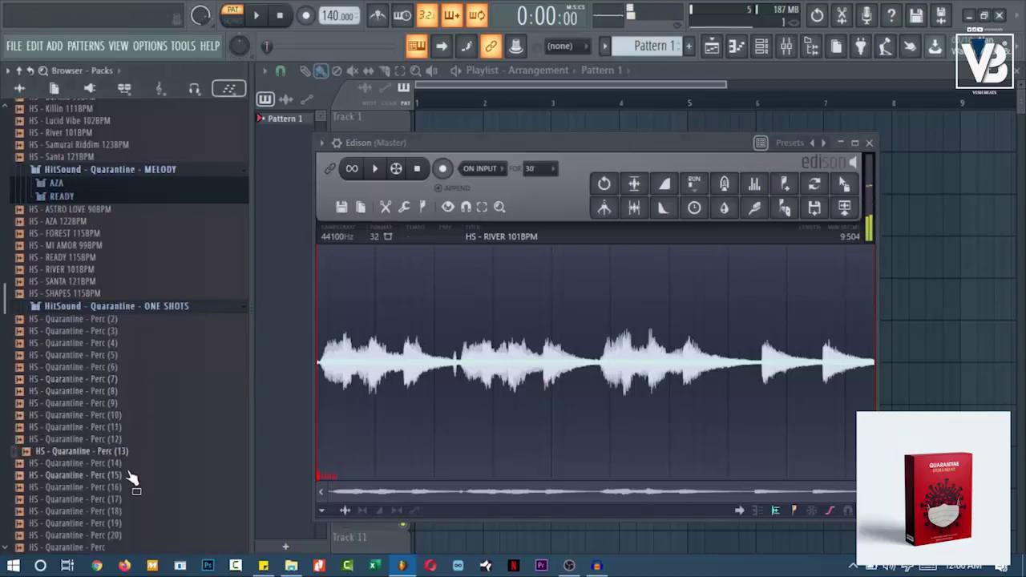
click(130, 463)
click(131, 475)
click(130, 487)
click(127, 342)
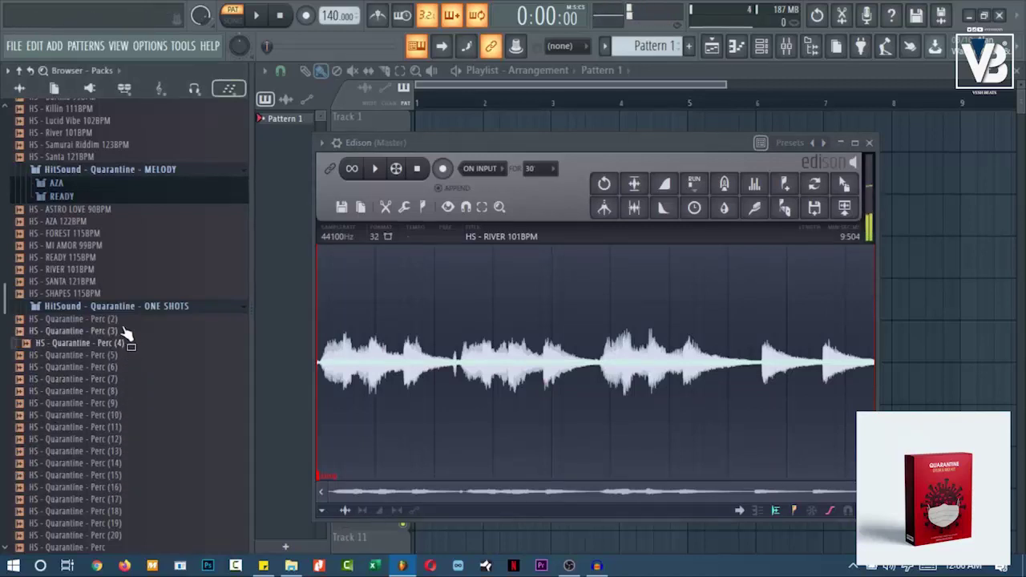
click(126, 332)
key(Up)
click(137, 391)
scroll(139, 447, down, 3)
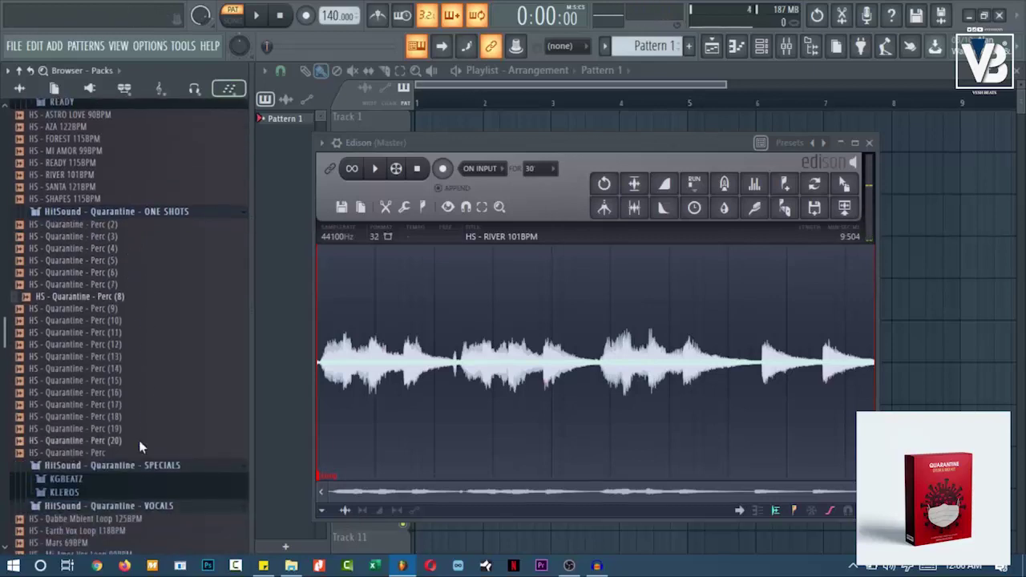
click(133, 442)
click(120, 428)
click(119, 406)
key(Up)
key(Up)
key(Up)
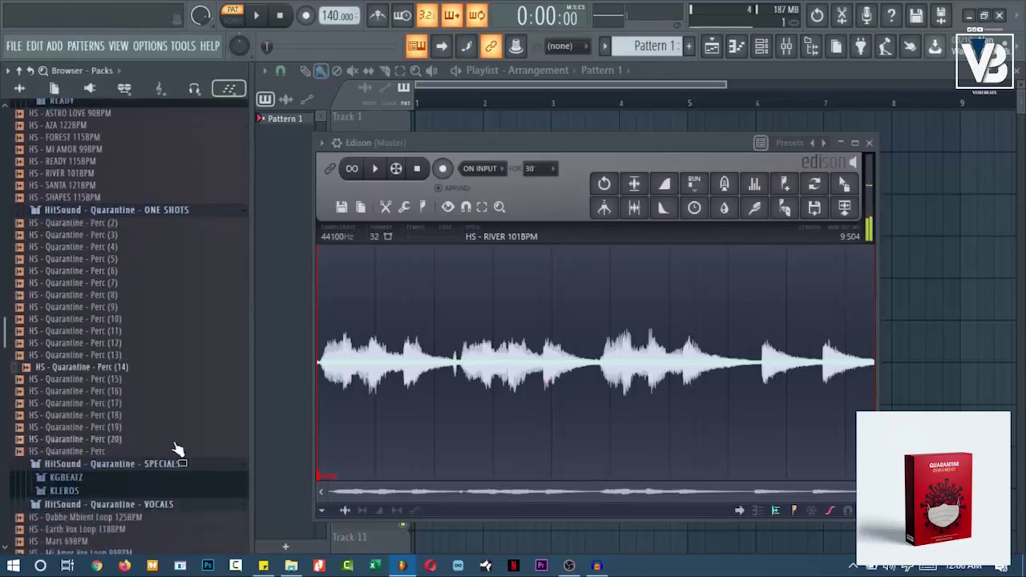
- Load the Earth Vox Loop 118BPM and Mi Amor Vox Loop 99BPM vocals into Edison and audition each
scroll(178, 450, down, 6)
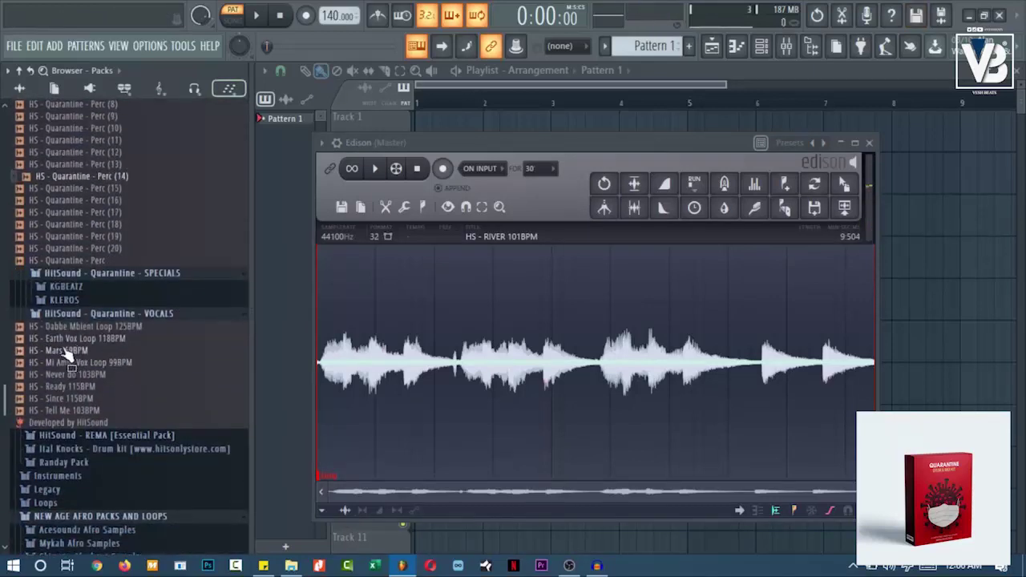
drag(68, 338, 345, 369)
click(374, 170)
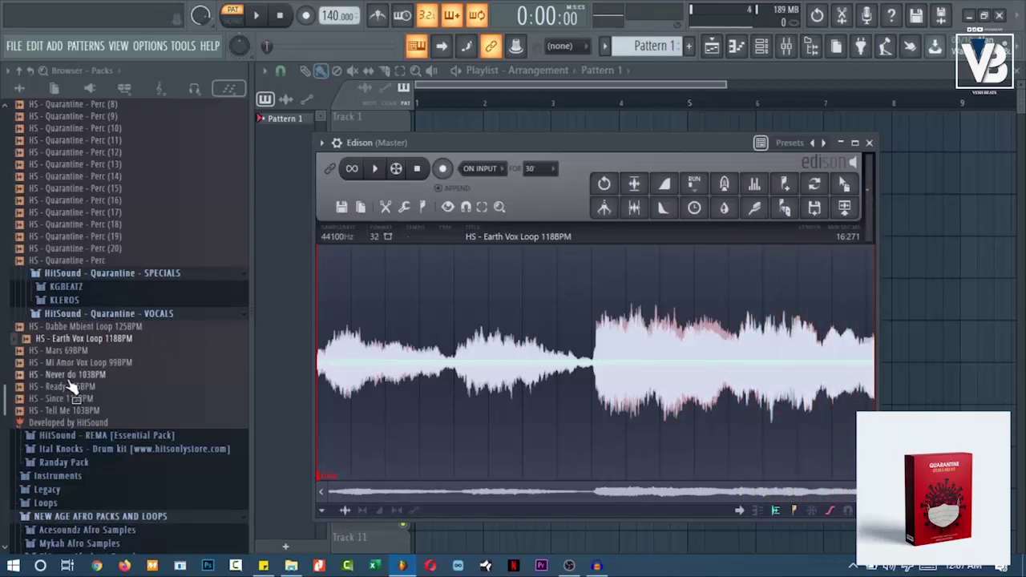
drag(70, 365, 497, 361)
click(374, 169)
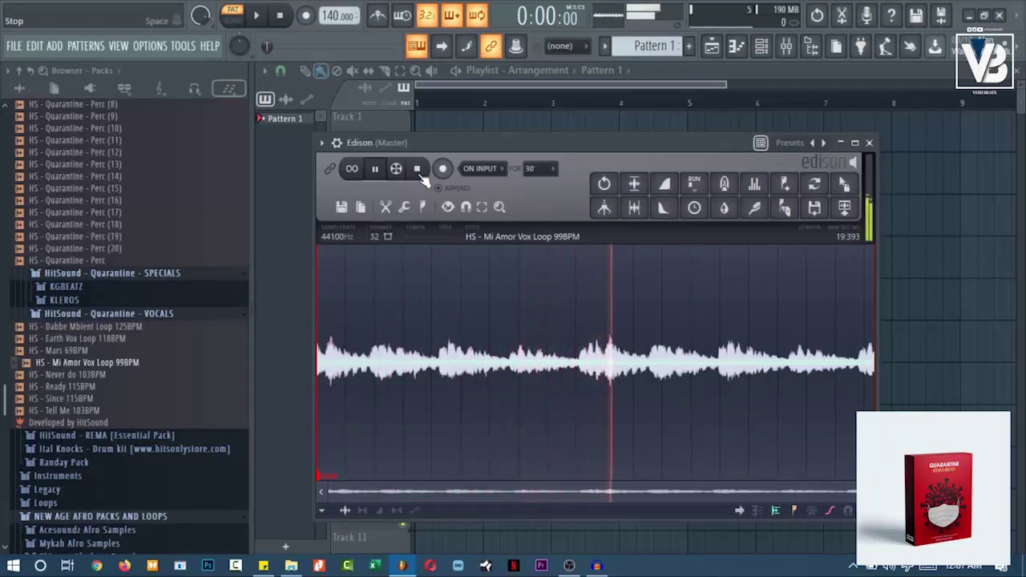
click(417, 170)
- Collapse the VOCALS folder and inspect the DARLINA and KILLIN drum loop subfolders, previewing the Darlina kick loop
click(96, 314)
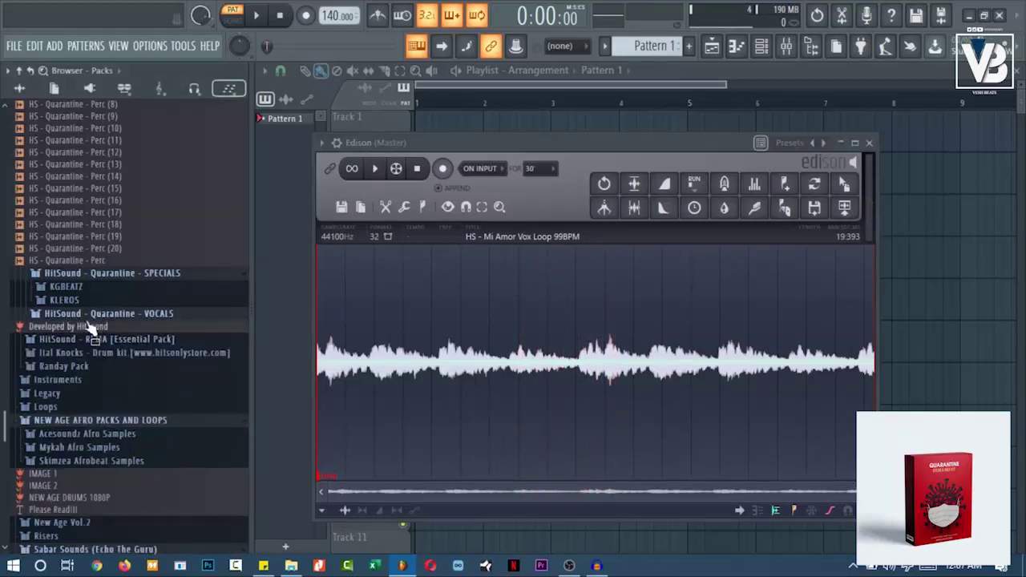
scroll(98, 320, up, 8)
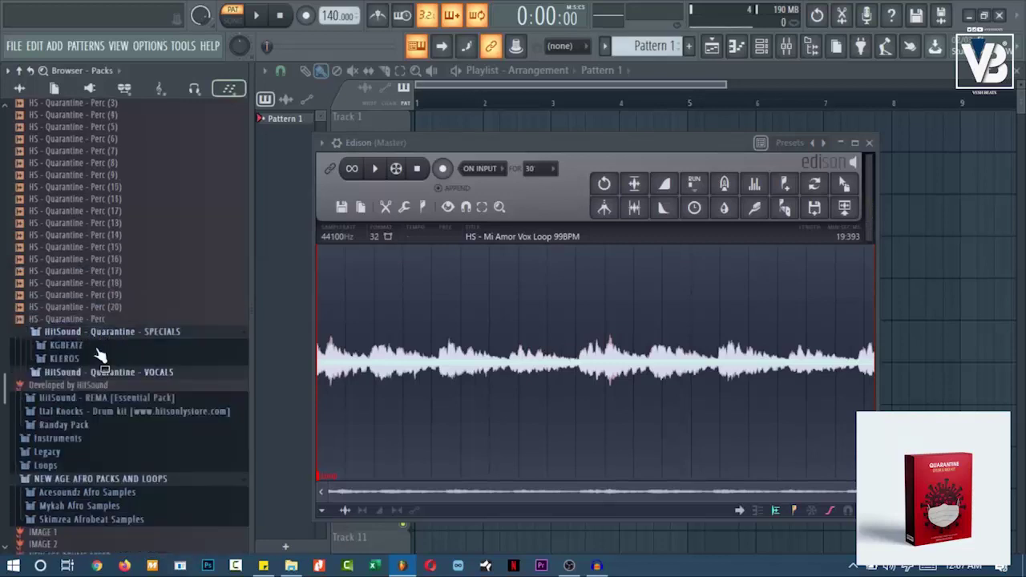
scroll(113, 381, up, 5)
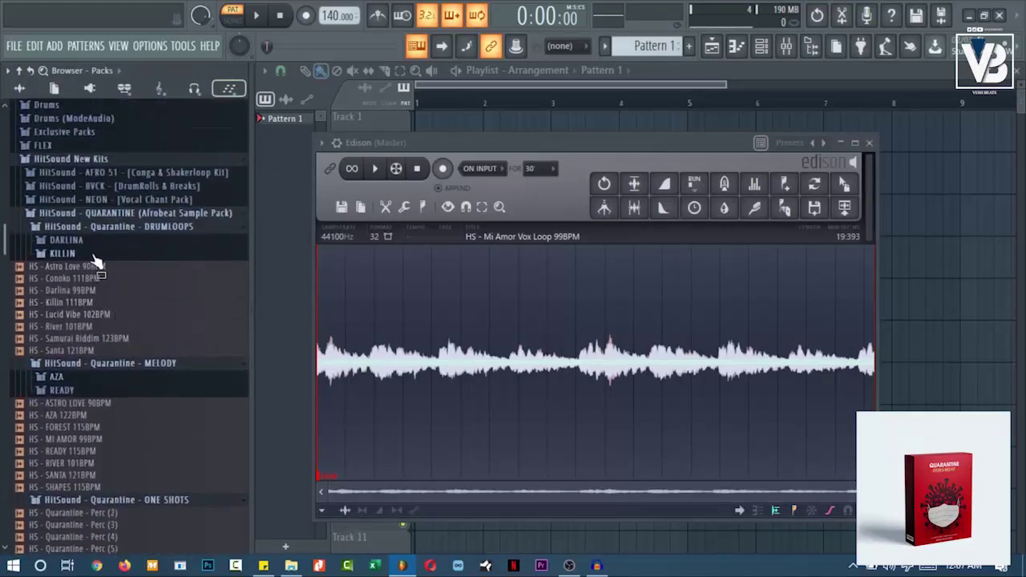
click(80, 241)
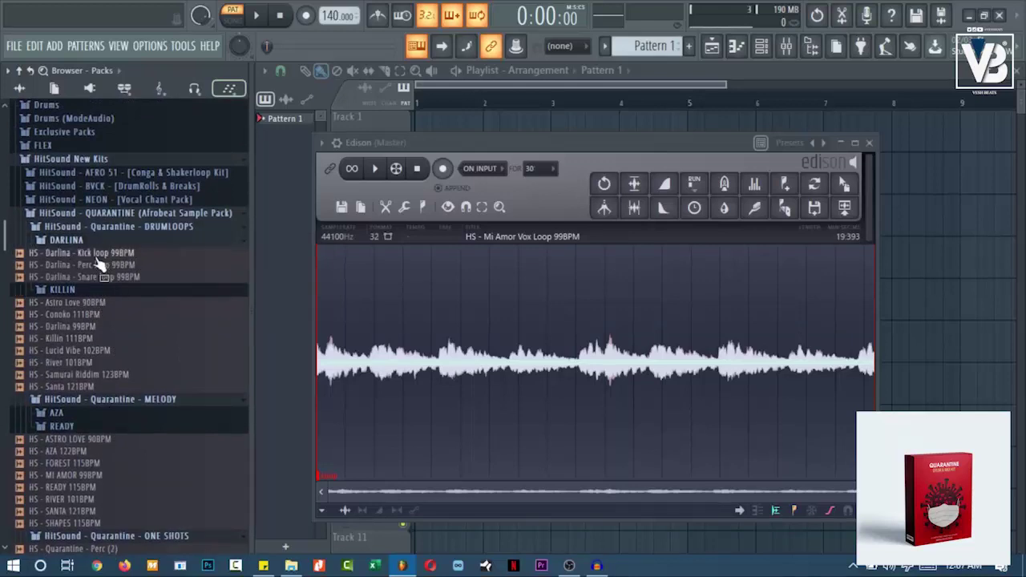
click(138, 253)
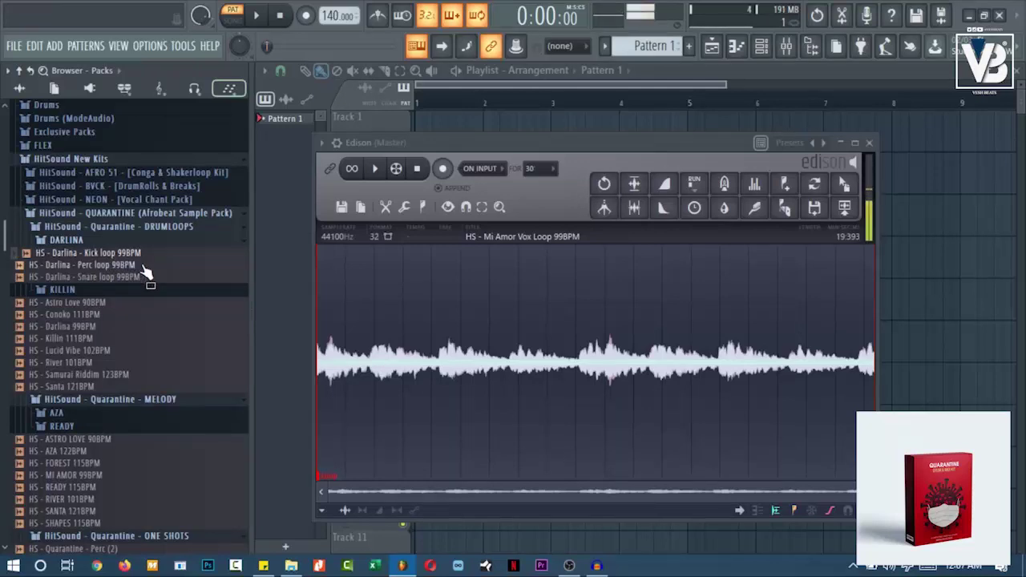
click(117, 242)
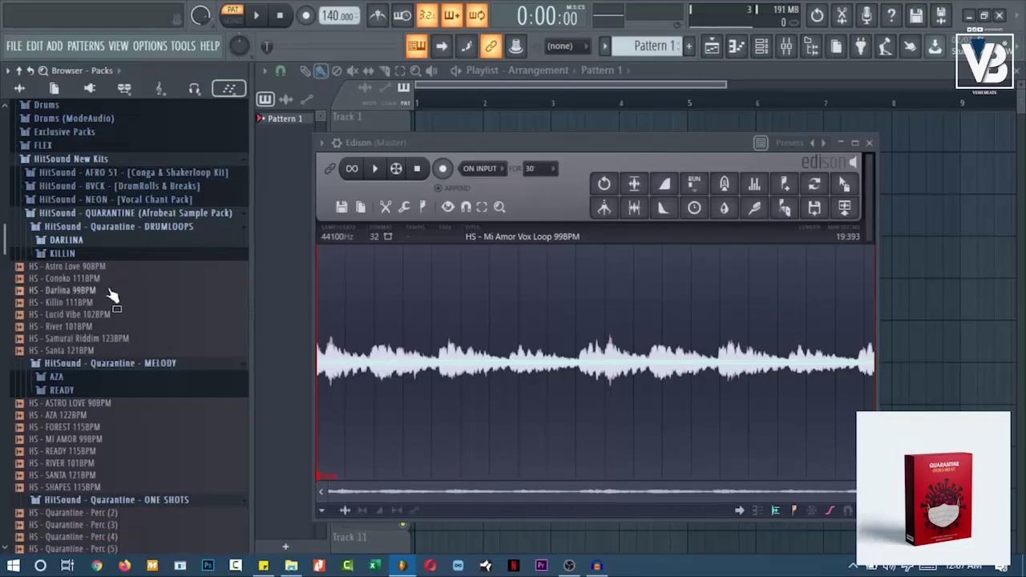
click(87, 255)
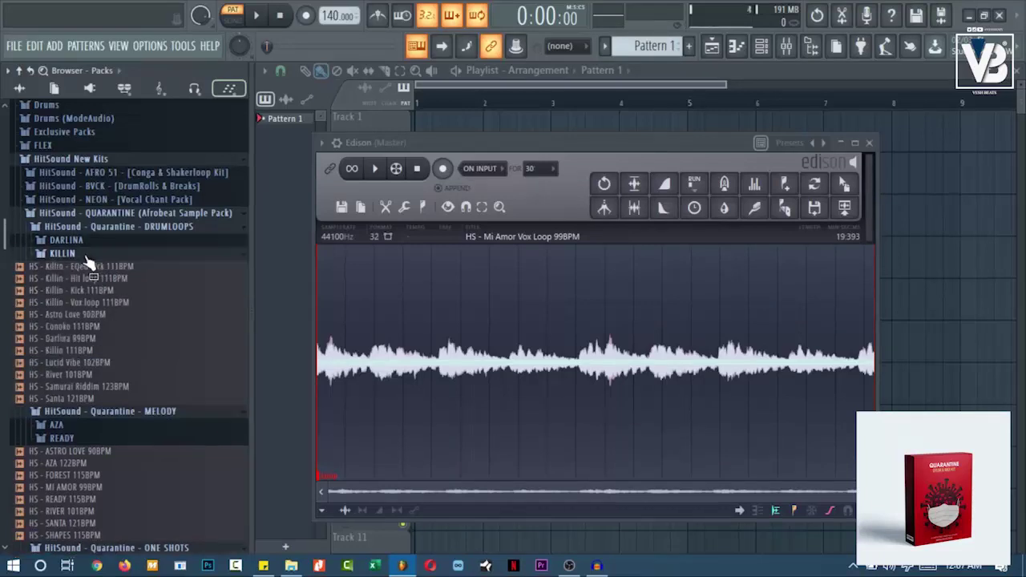
click(87, 257)
- Inspect the READY and AZA melody subfolders and preview the Aza Xpand pluck 112BPM loop
scroll(115, 389, down, 5)
scroll(115, 389, up, 2)
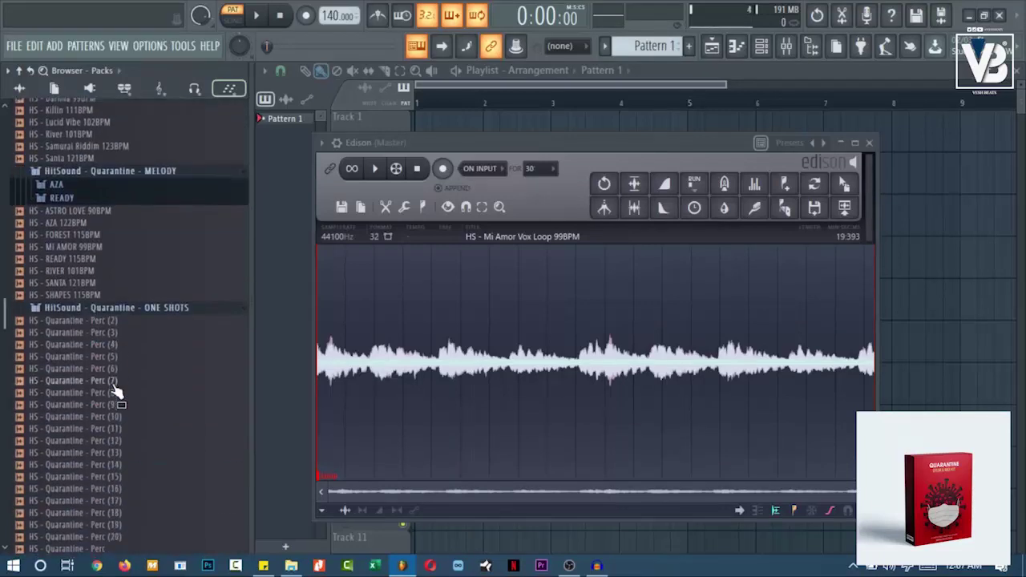
click(79, 297)
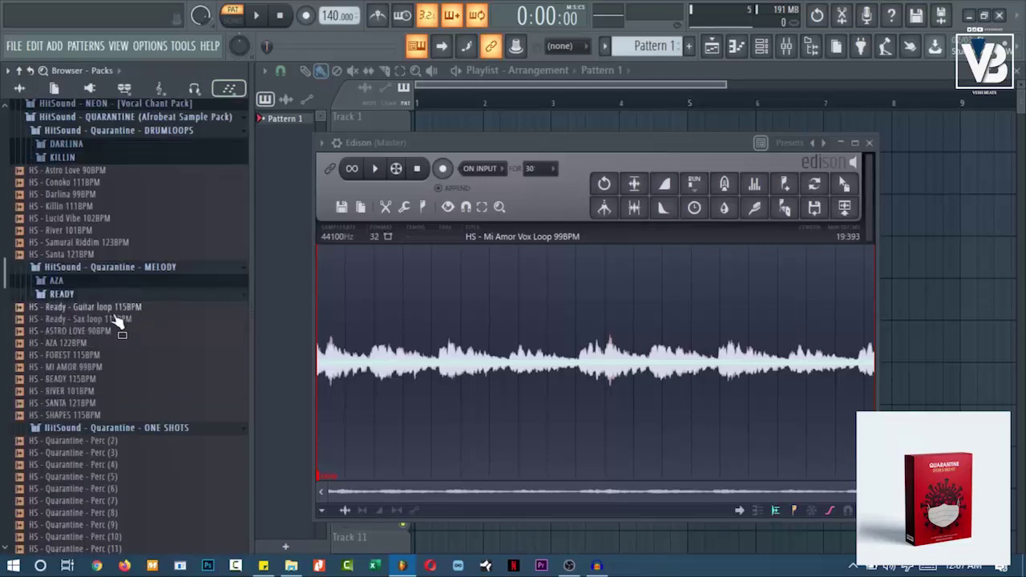
drag(114, 317, 115, 291)
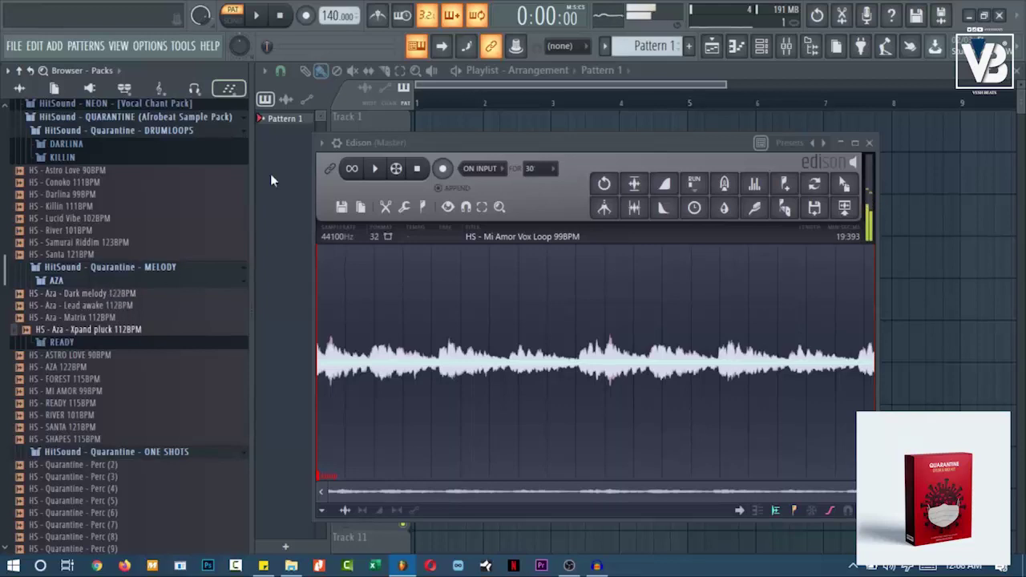
- Close the Edison window so the playlist is clear for arranging the Quarantine samples
drag(283, 44, 84, 329)
scroll(149, 321, up, 5)
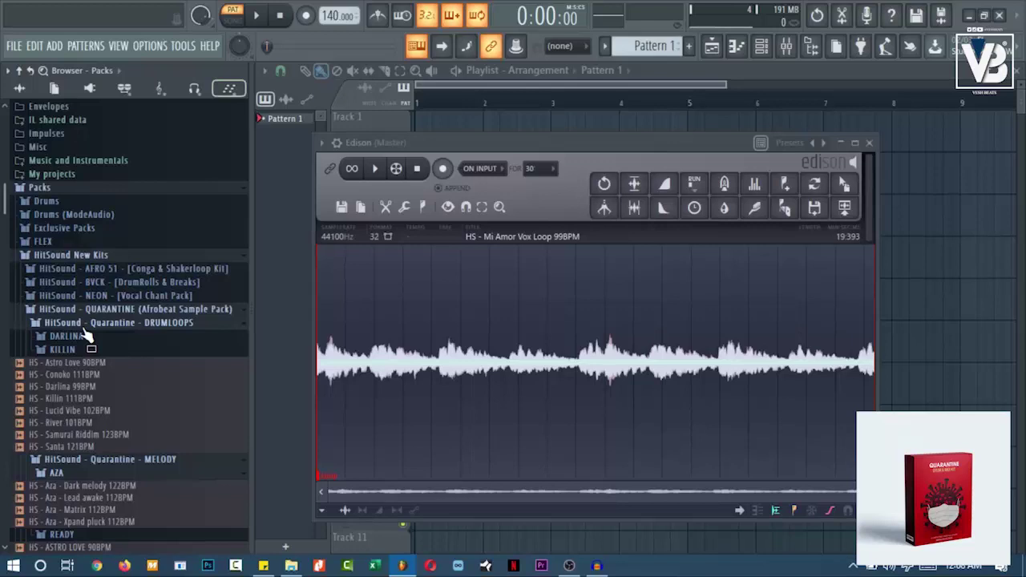
click(651, 81)
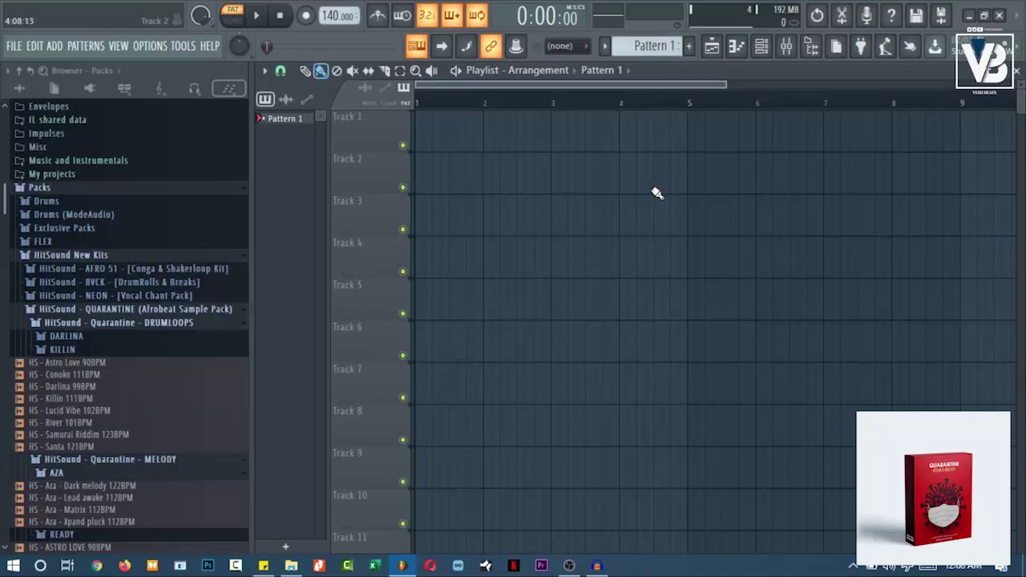
- Place the Aza Xpand pluck 112BPM loop at the start of Track 2 in the playlist
click(762, 50)
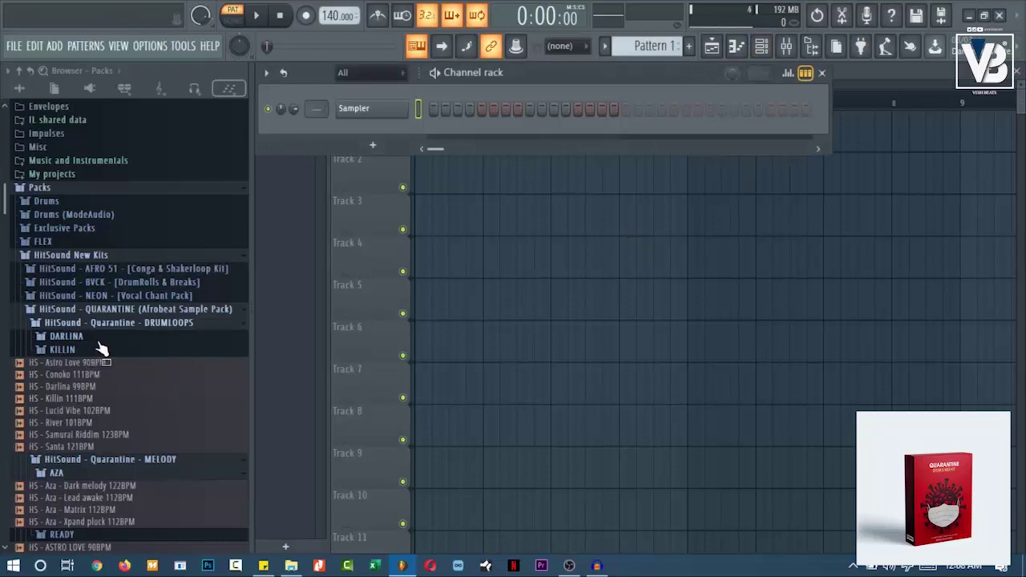
click(105, 525)
drag(109, 532, 425, 196)
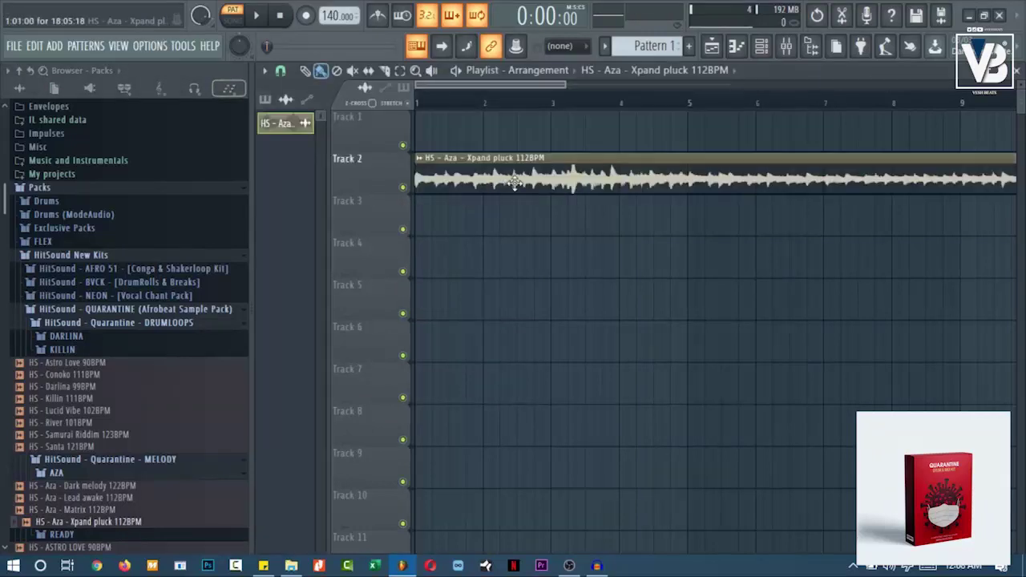
- Set the project tempo to 112 BPM, then move the Aza Xpand pluck clip to Track 1 and audition it
scroll(561, 226, down, 2)
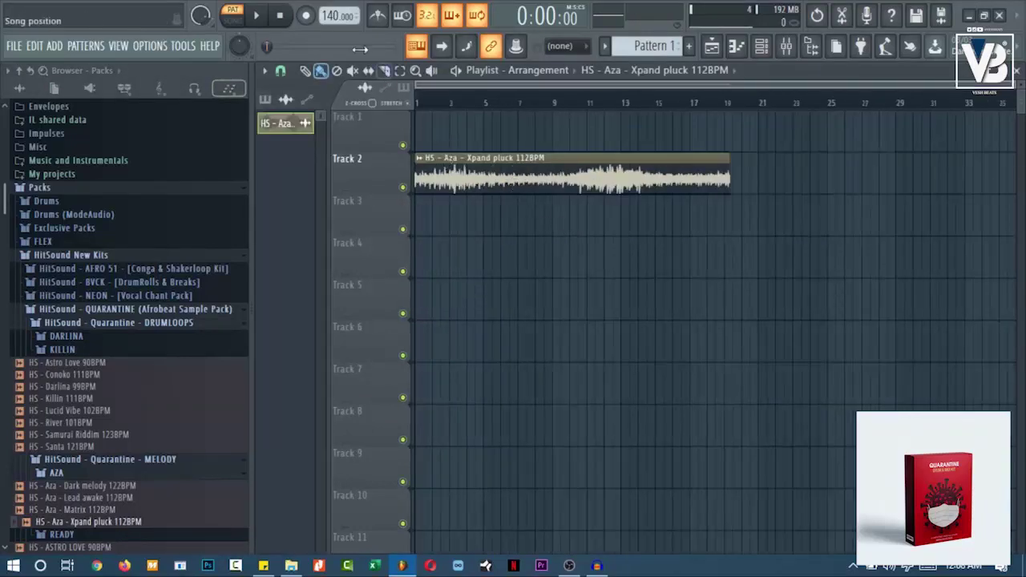
right_click(331, 16)
click(490, 88)
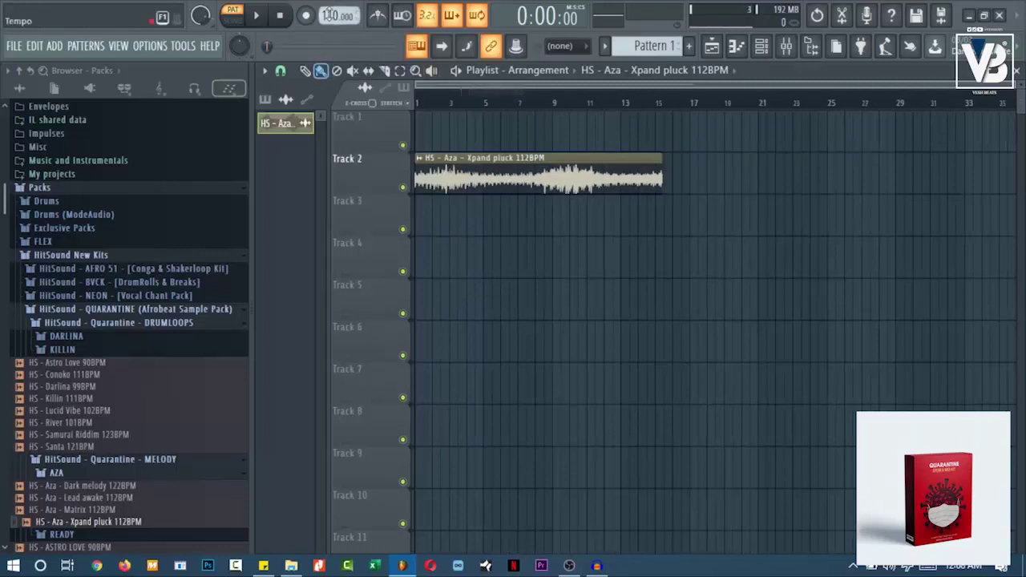
scroll(337, 16, up, 2)
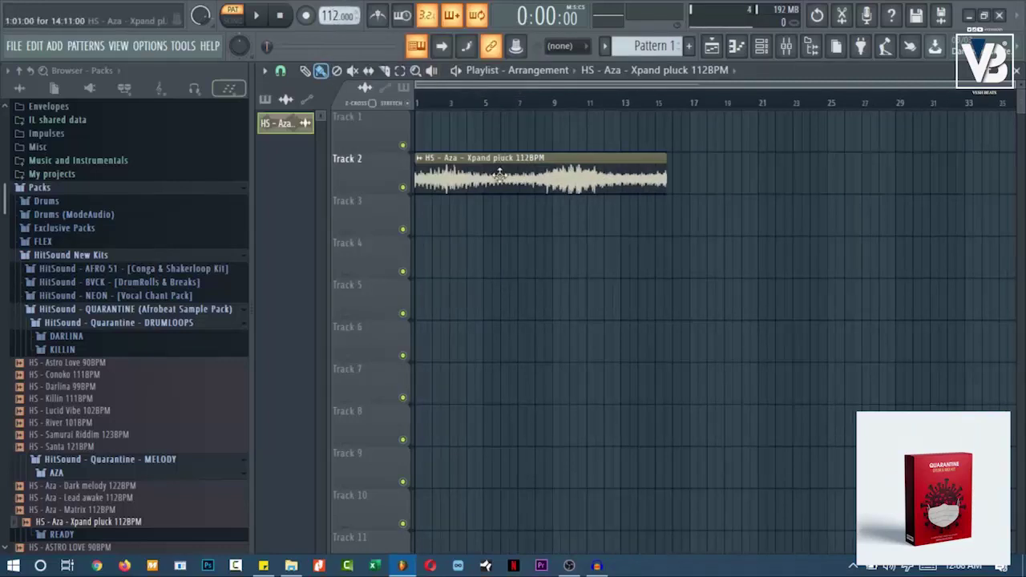
drag(486, 179, 486, 138)
key(space)
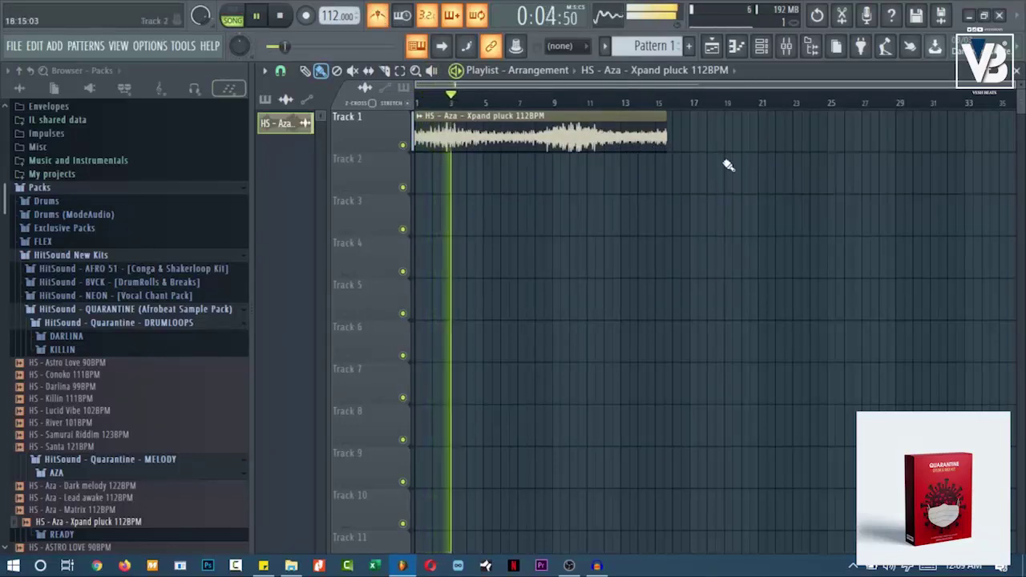
key(space)
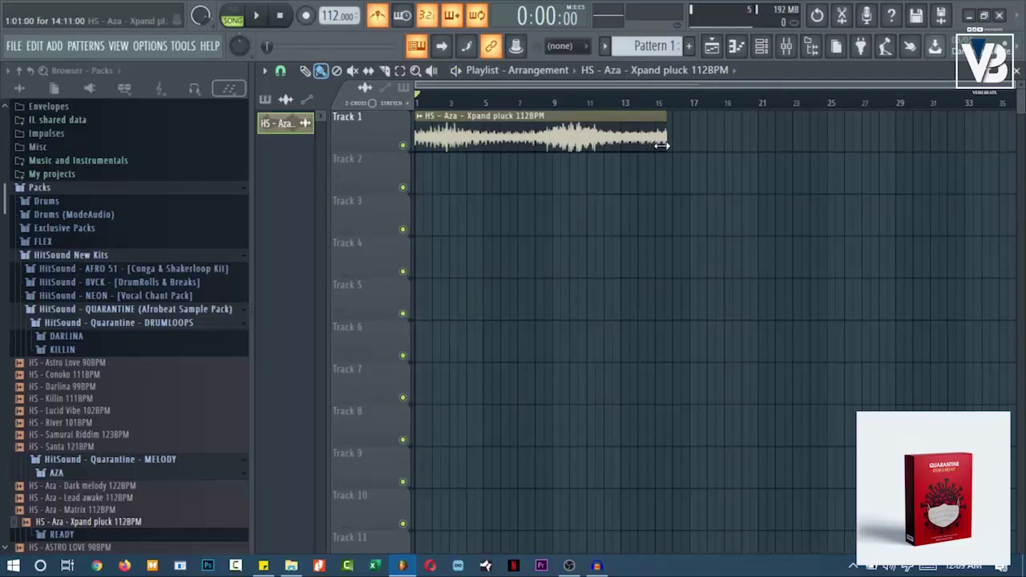
- Stretch the Aza Xpand pluck clip on Track 1 to end exactly at bar 13 and play it
drag(662, 146, 618, 145)
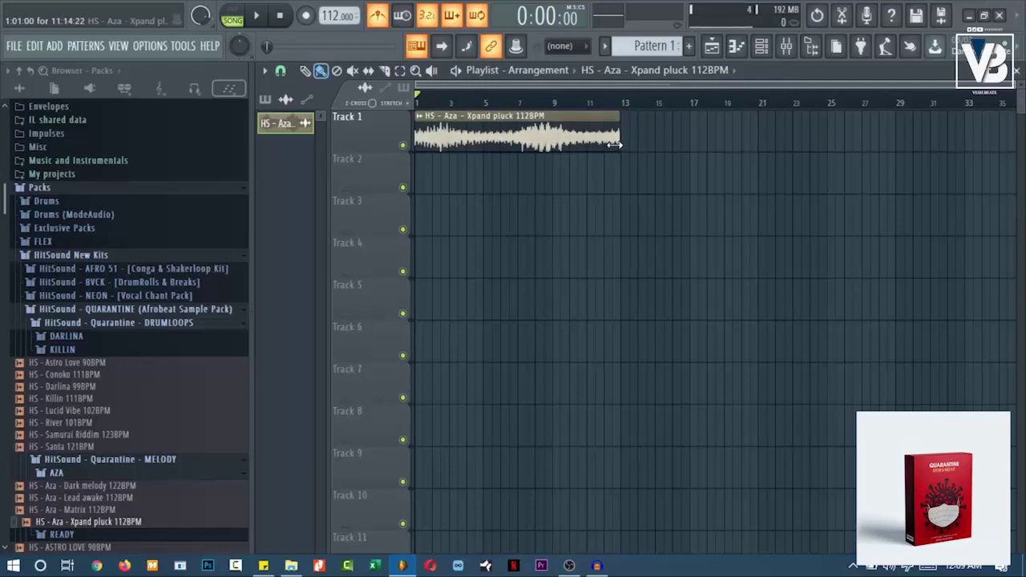
scroll(616, 145, up, 8)
drag(761, 144, 766, 141)
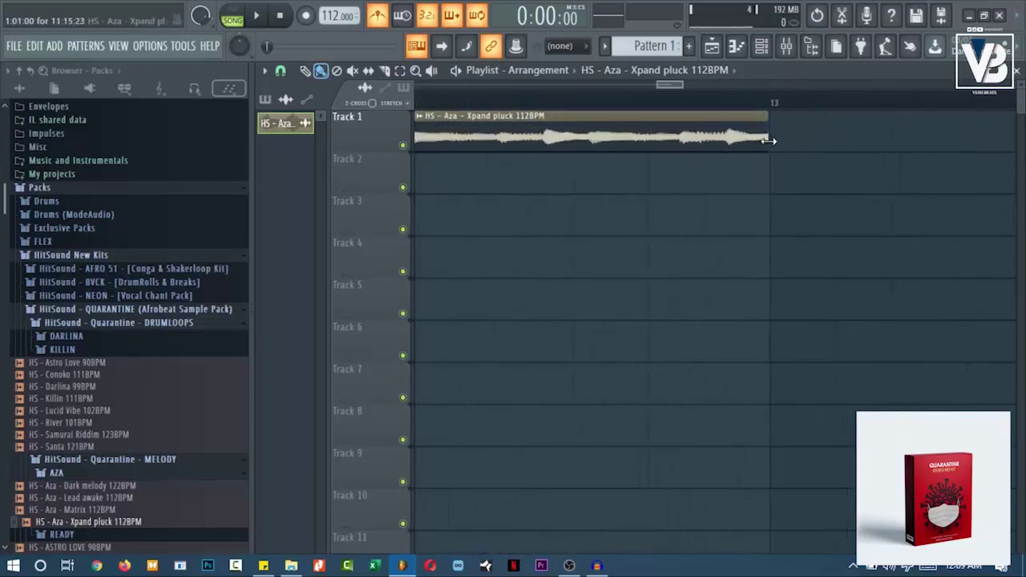
key(ctrl+b)
key(ctrl+z)
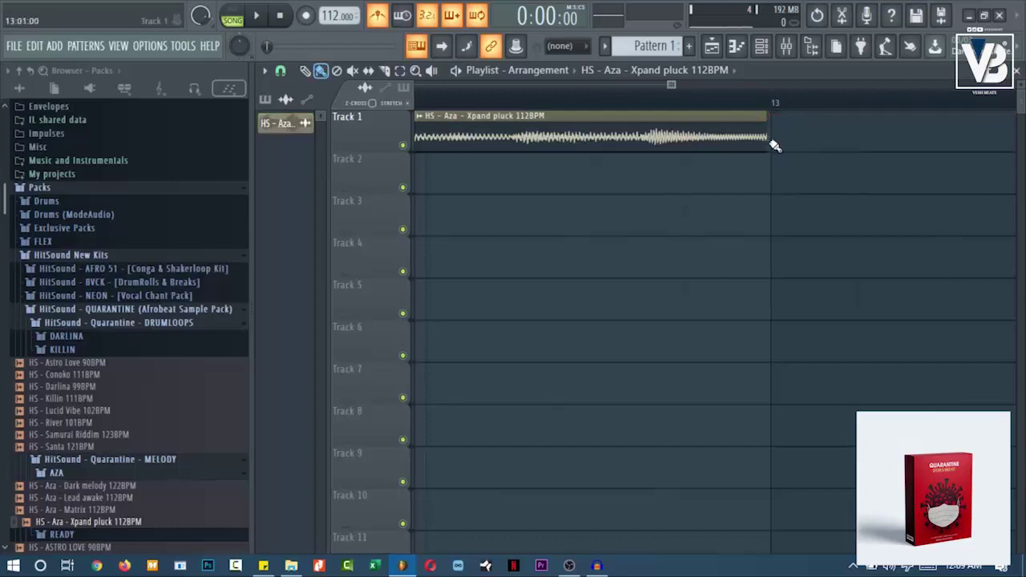
drag(766, 141, 771, 141)
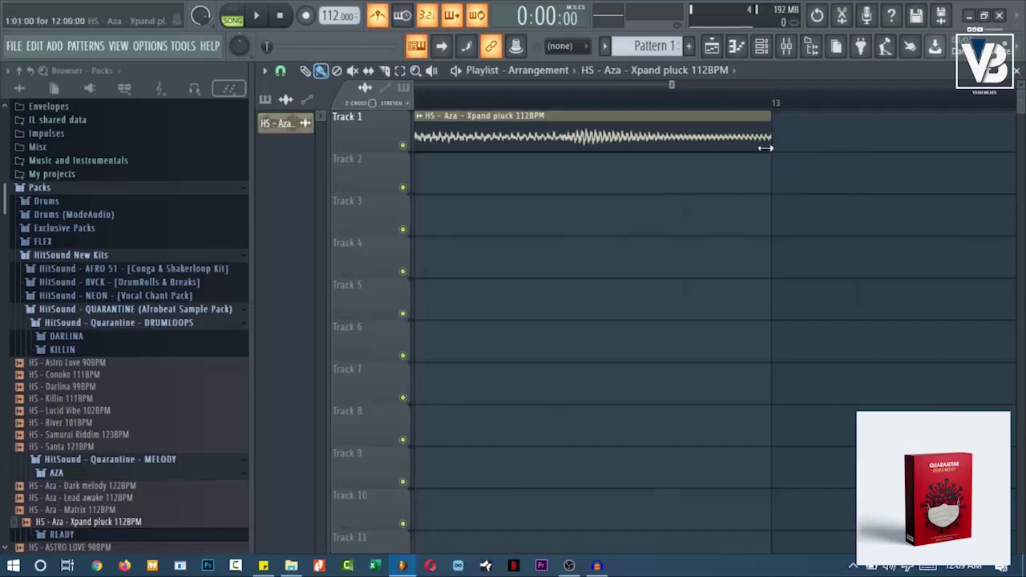
key(ctrl+a)
scroll(744, 142, up, 3)
key(space)
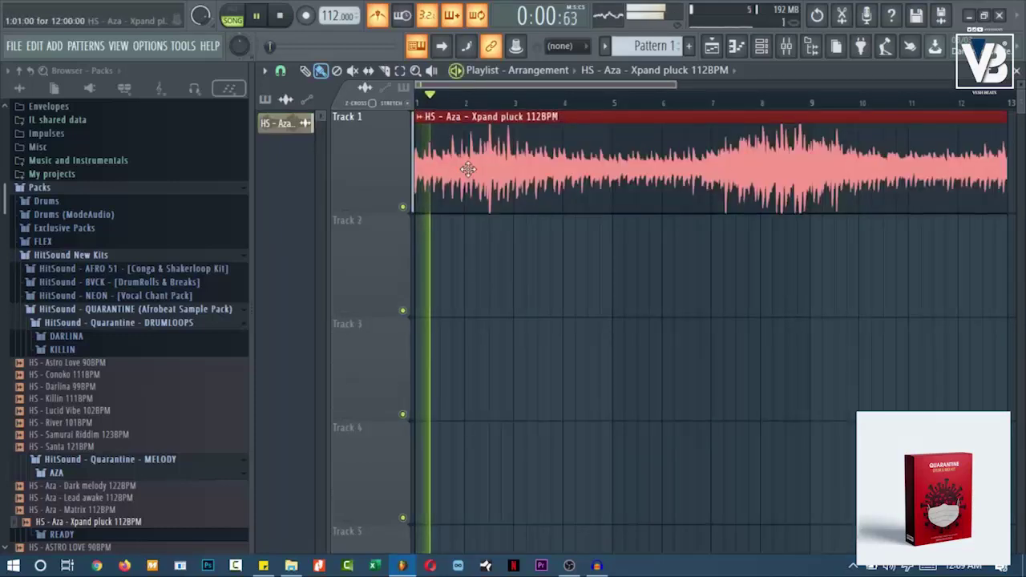
- Set the Aza Xpand pluck clip's time stretching mode to e3 generic and stop playback
double_click(542, 160)
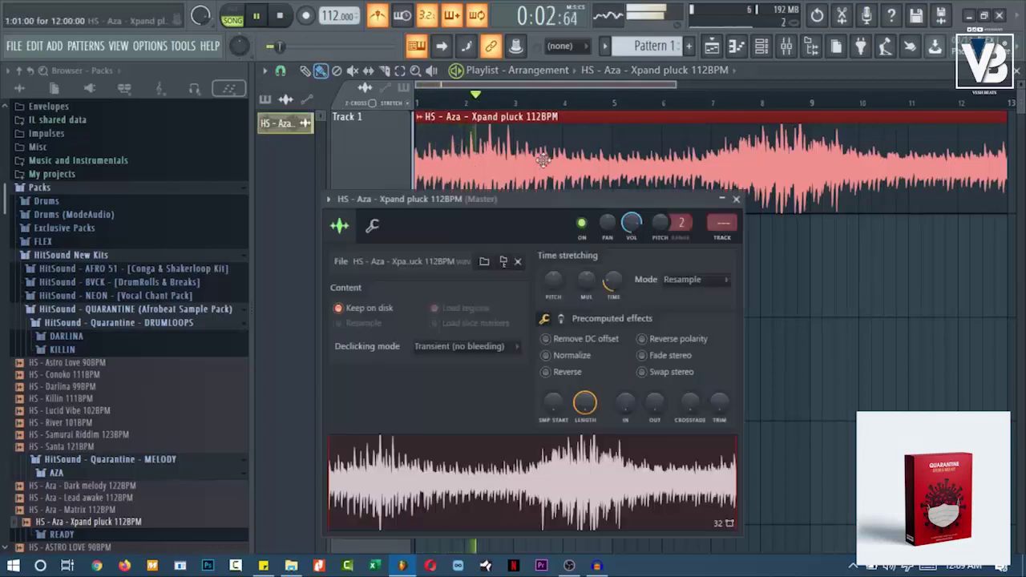
click(701, 278)
click(685, 348)
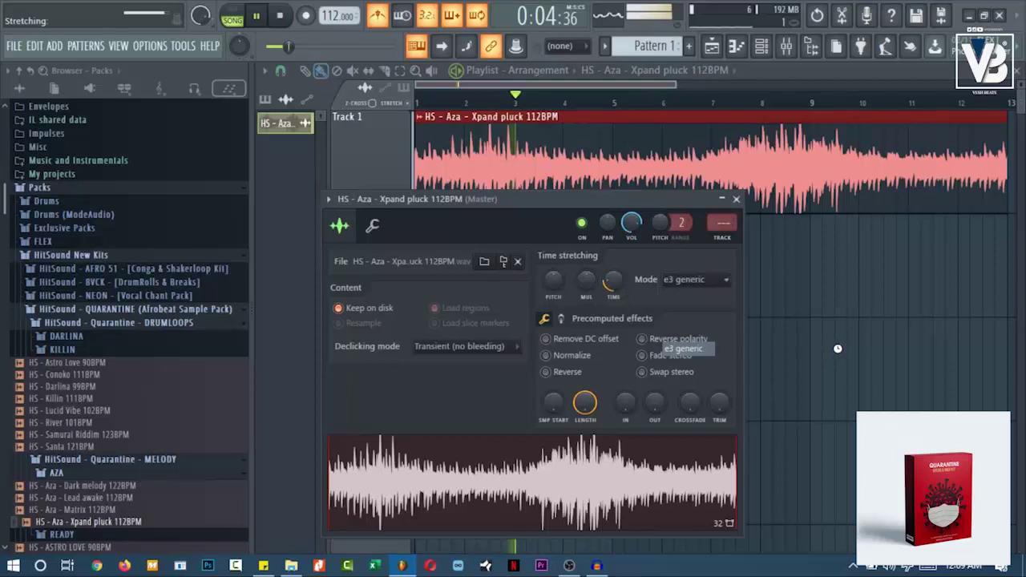
click(841, 351)
key(space)
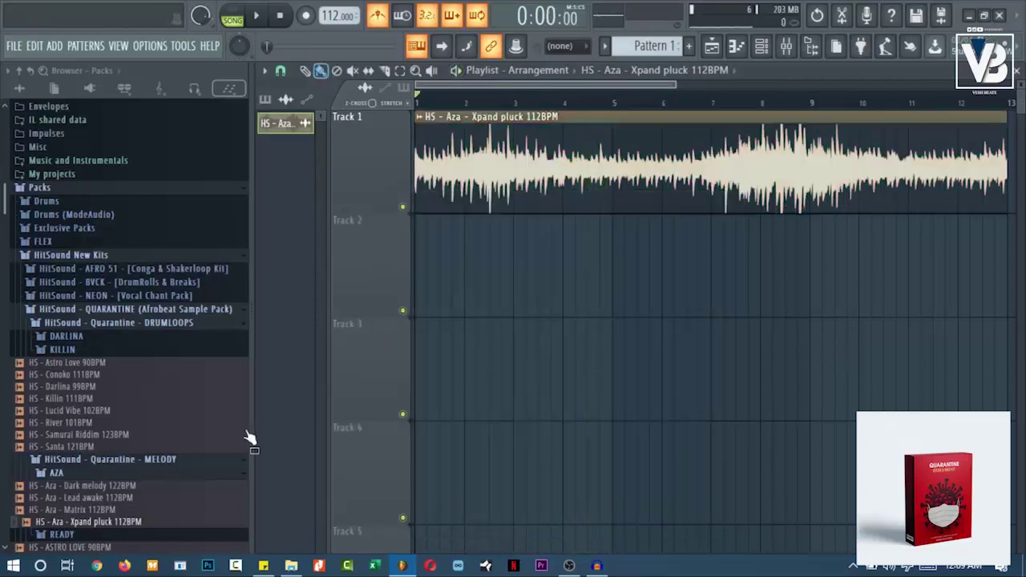
- Preview the AZA 122BPM melody and delete the Aza Xpand pluck channel from the channel rack
scroll(216, 442, down, 5)
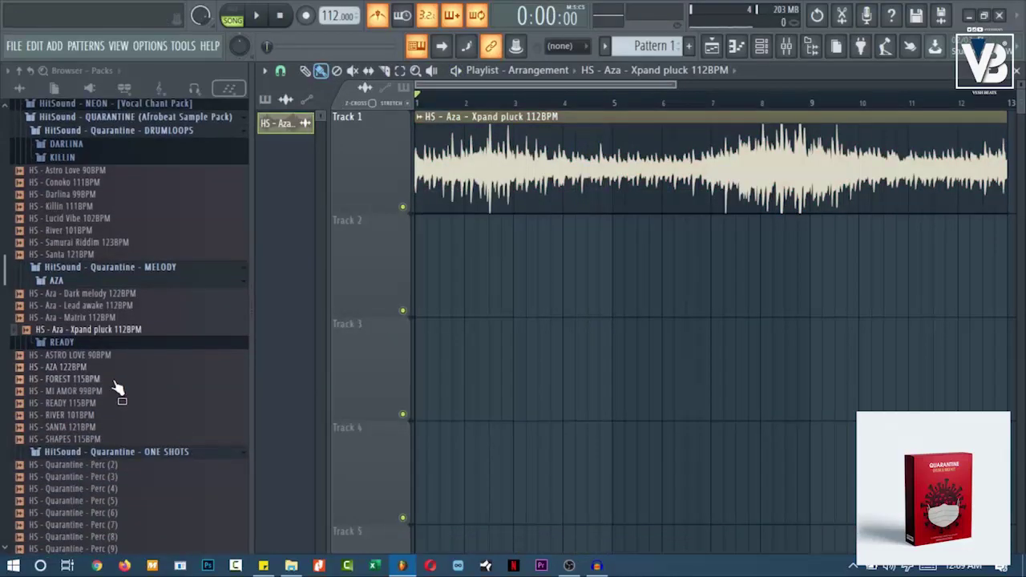
click(75, 371)
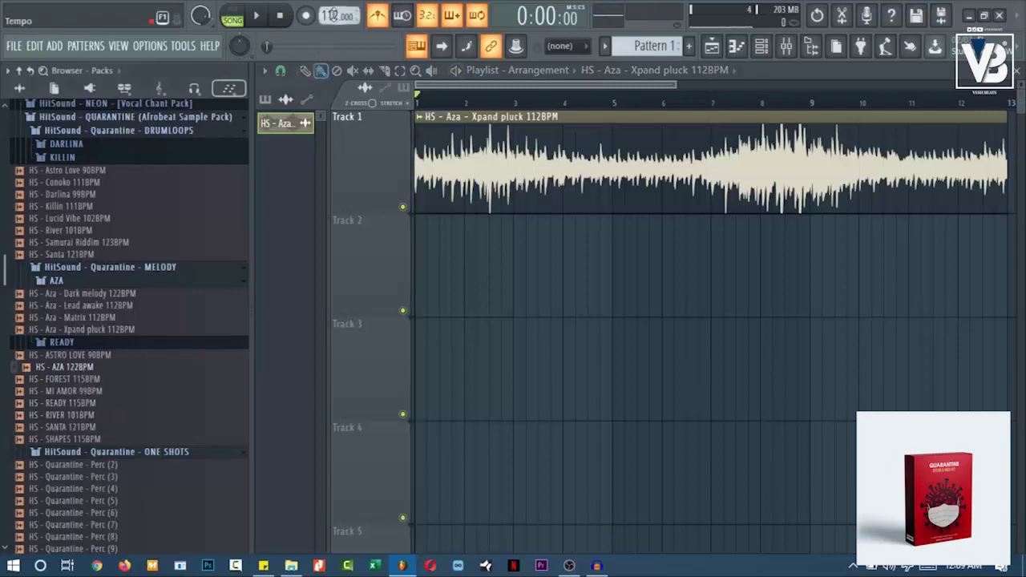
click(760, 46)
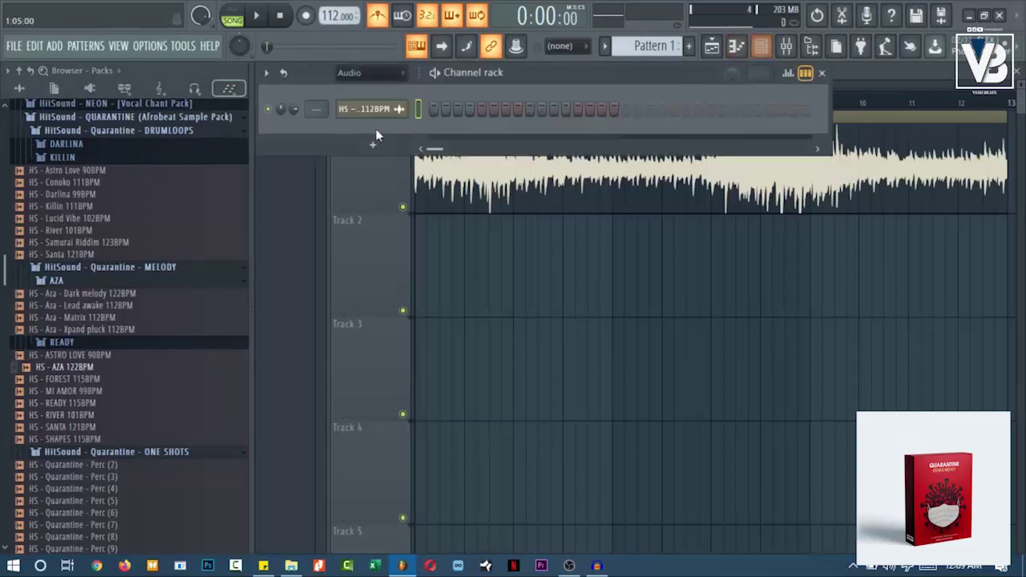
right_click(369, 109)
click(437, 270)
key(Return)
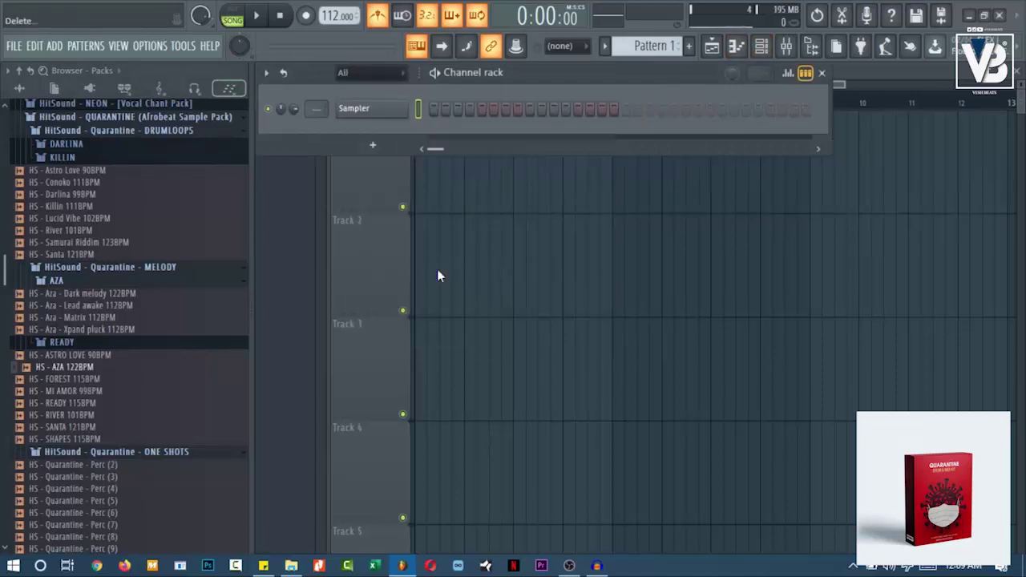
- Place the Aza Xpand pluck 112BPM loop at the start of Track 1 and play it at a 122 BPM tempo
drag(119, 329, 420, 196)
right_click(337, 16)
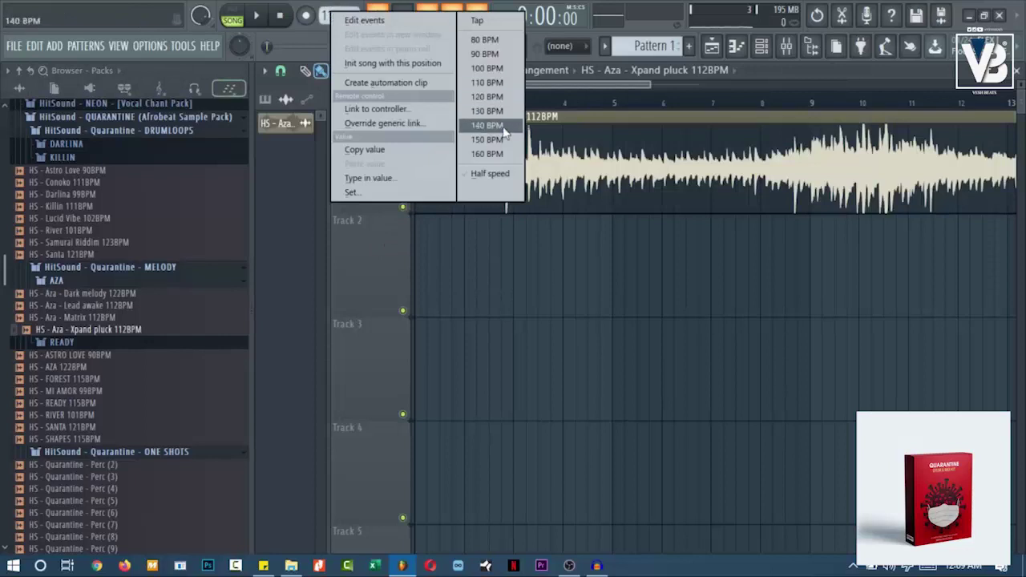
click(505, 97)
drag(337, 15, 338, 7)
key(space)
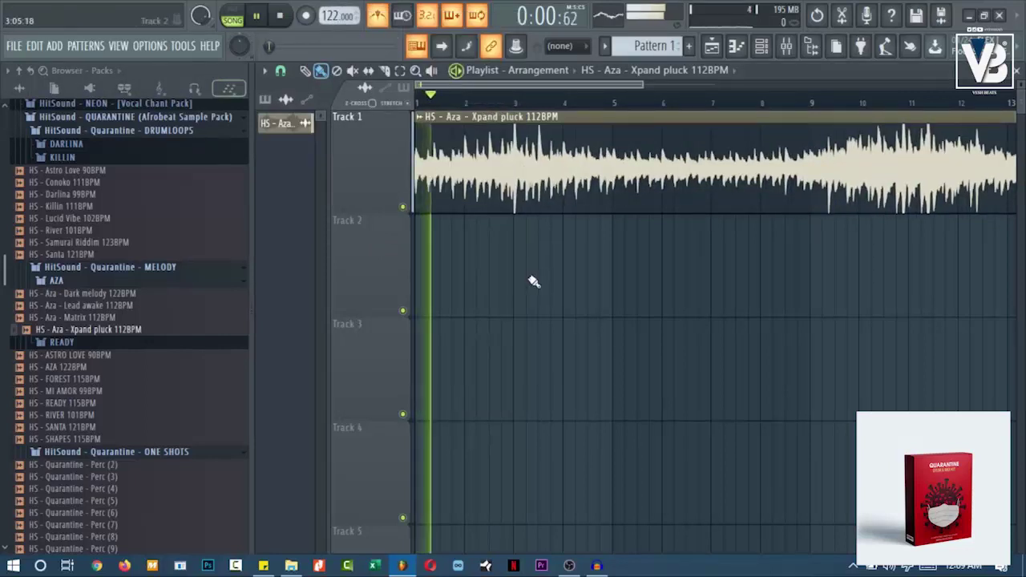
scroll(532, 282, down, 2)
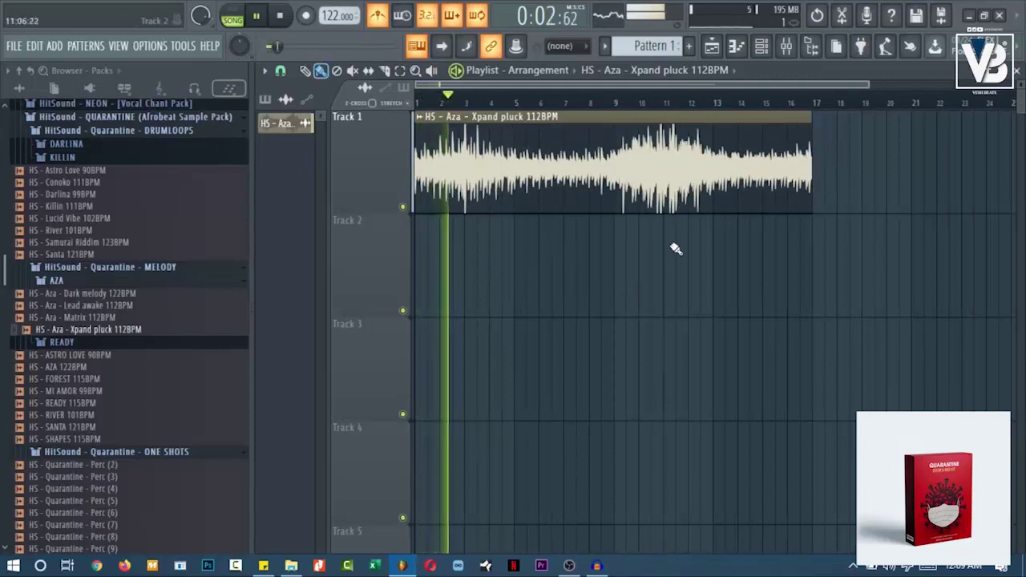
- Mark bars 1 to 4 in the timeline and place the Samurai Riddim 123BPM drum loop at the start of Track 2
drag(520, 108, 415, 103)
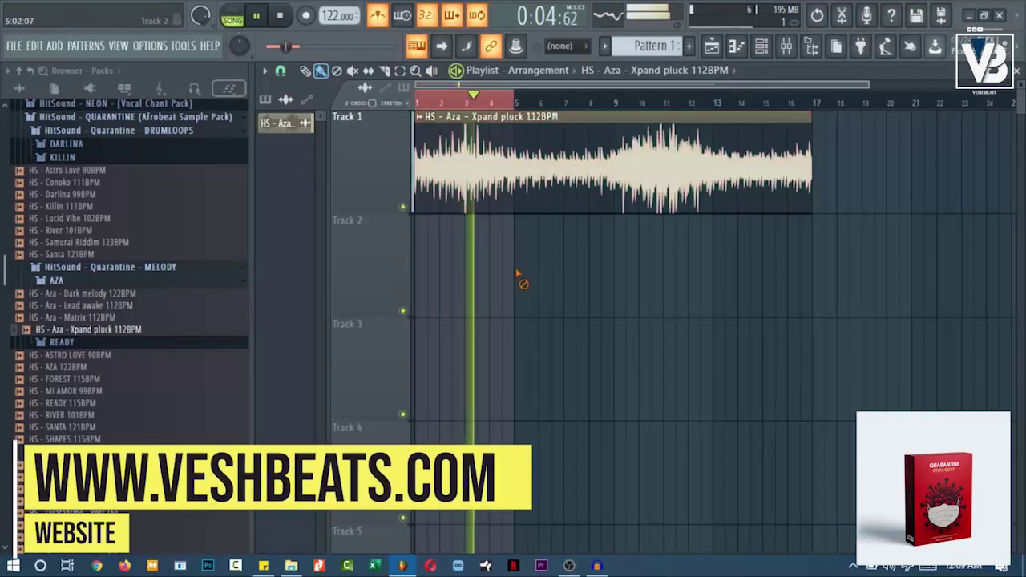
key(space)
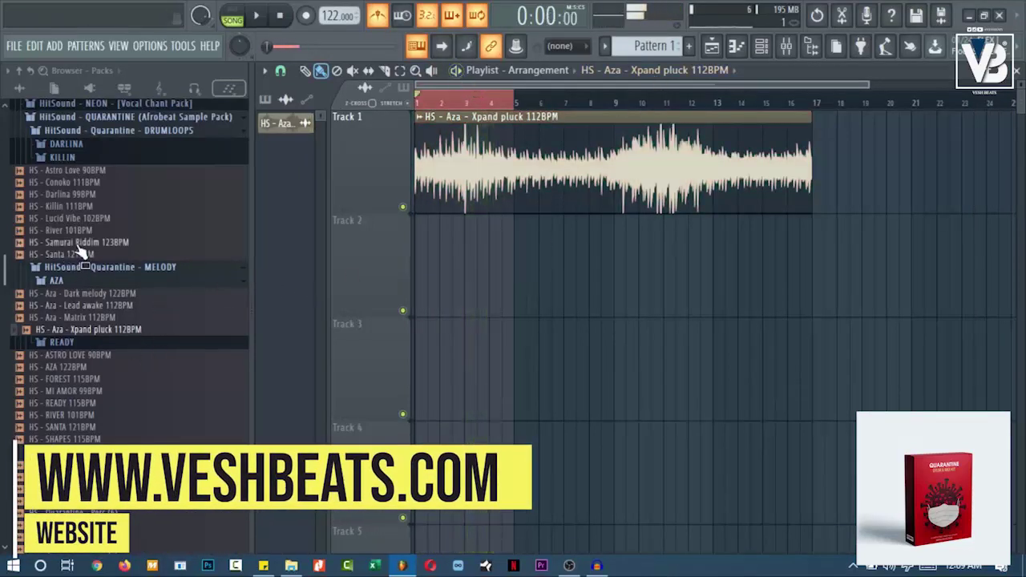
drag(80, 242, 417, 256)
- Fit the Samurai Riddim loop to 4 bars with the e3 generic stretching mode and play the arrangement
double_click(470, 250)
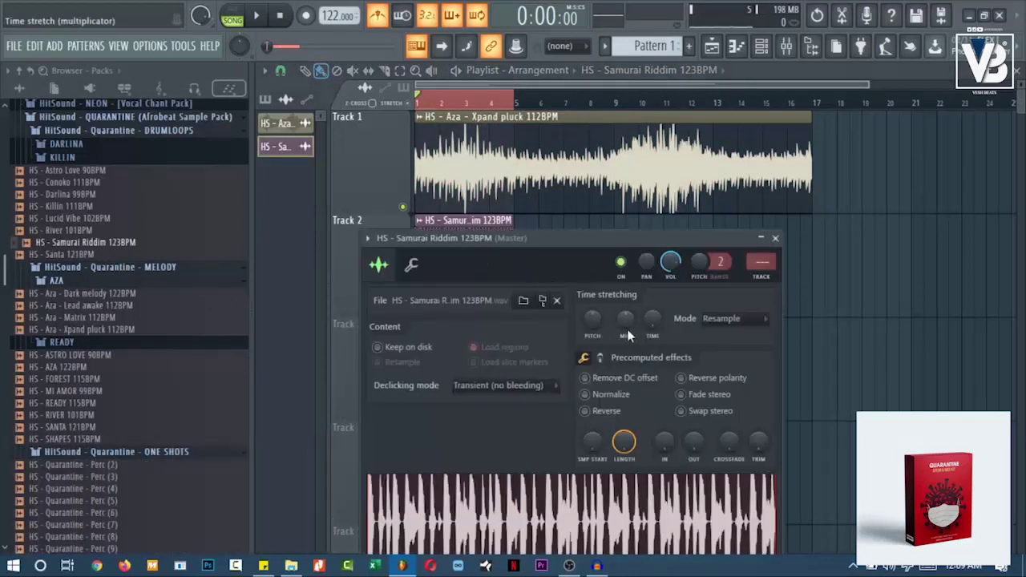
right_click(652, 319)
click(698, 452)
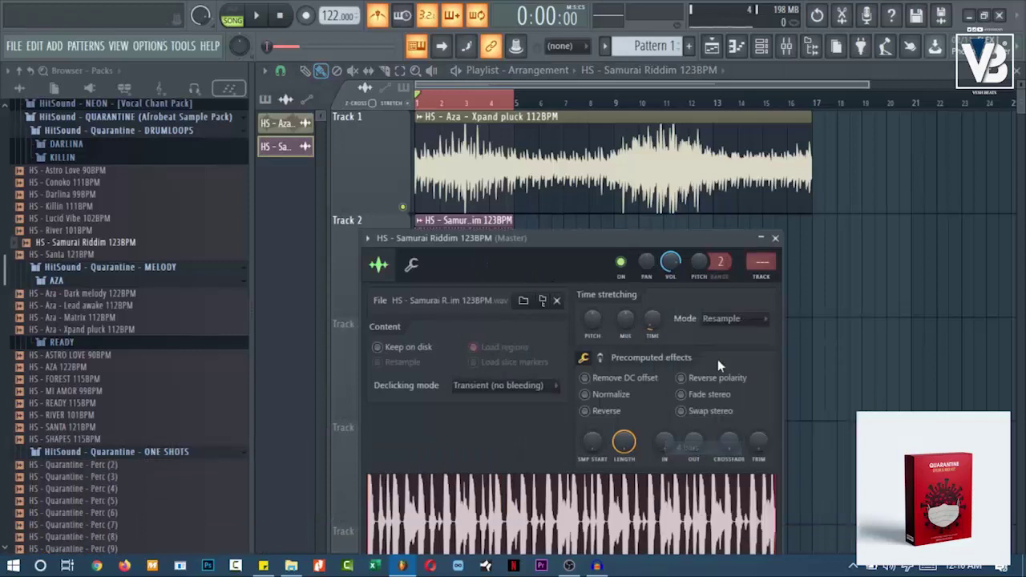
click(734, 324)
click(724, 389)
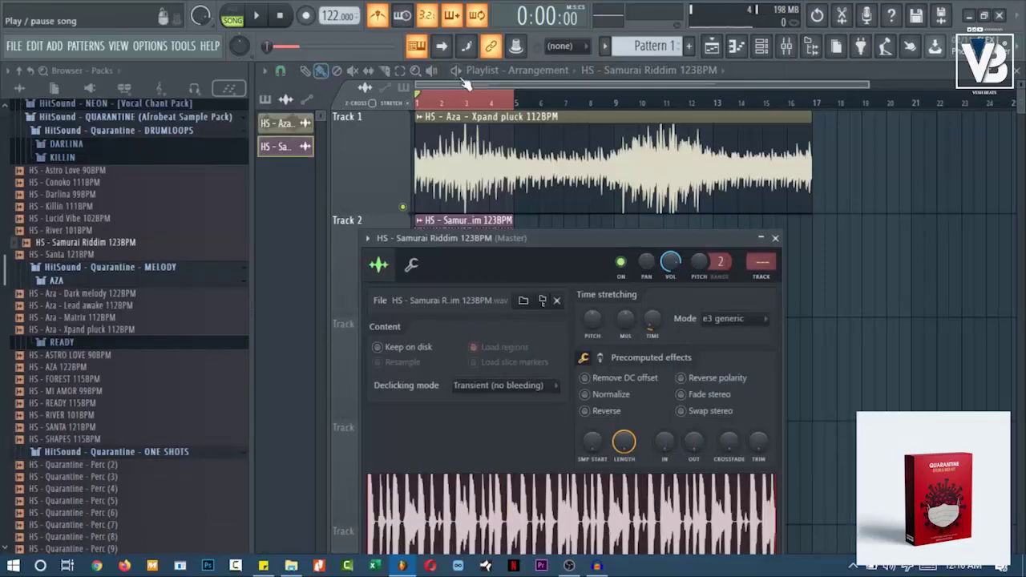
click(460, 77)
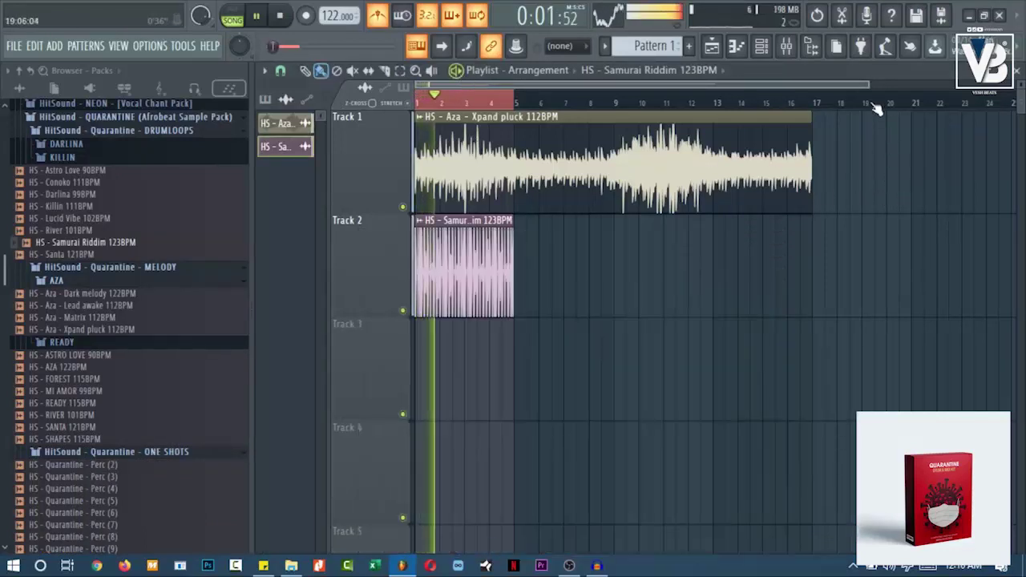
- Duplicate the Samurai Riddim clip three times along Track 2 to match the length of the pluck melody
click(482, 270)
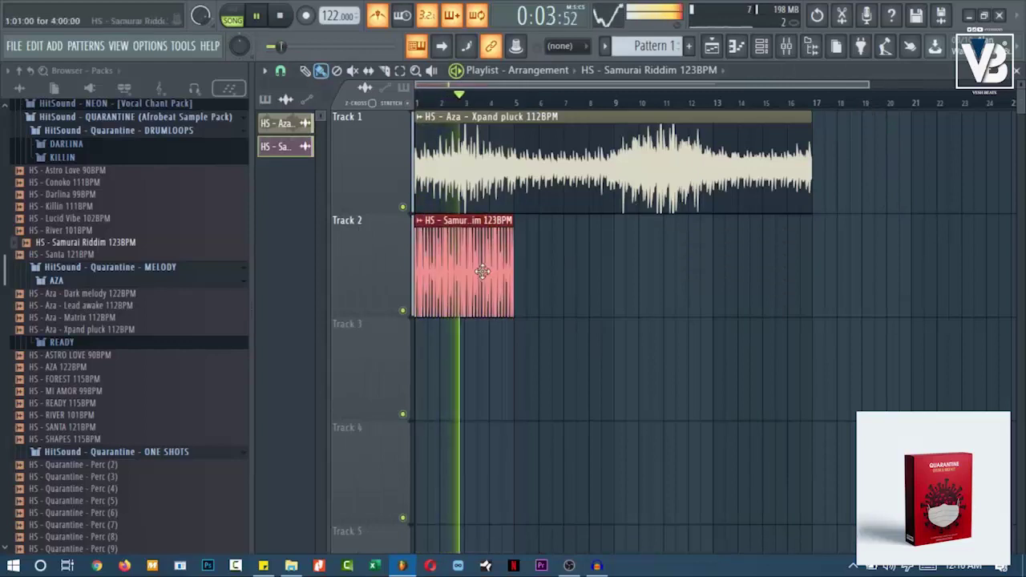
key(ctrl+b)
key(ctrl+b)
key(ctrl+b)
click(870, 263)
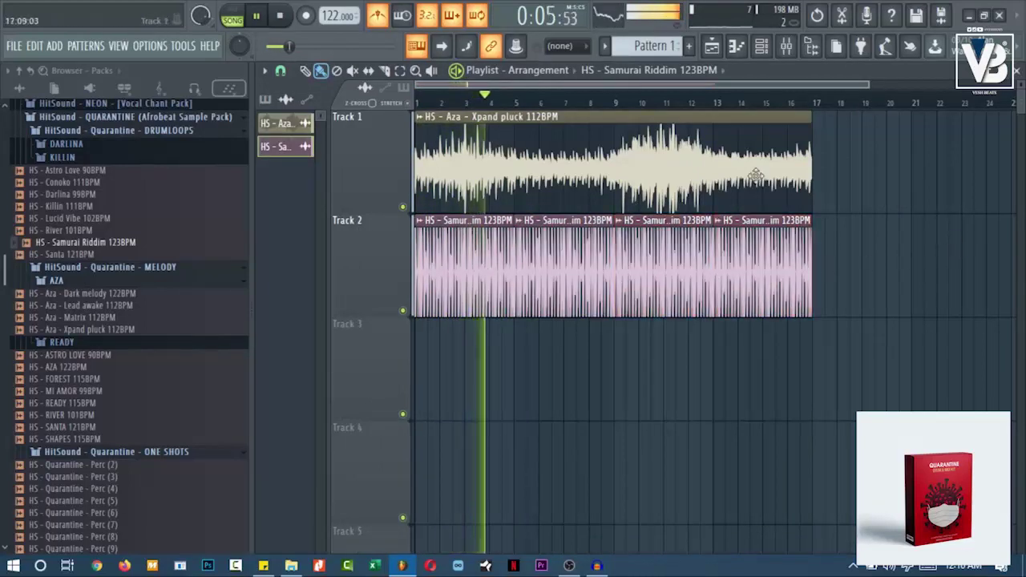
- Place Pattern 1 clips on every second bar of Track 3, from bar 1 to bar 15, and stop playback
click(655, 45)
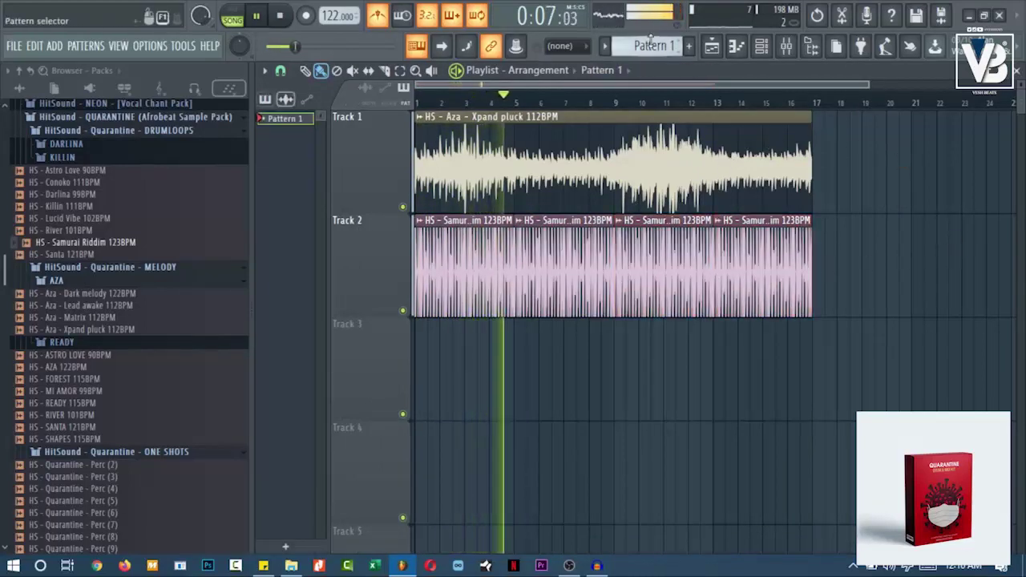
click(420, 349)
click(471, 347)
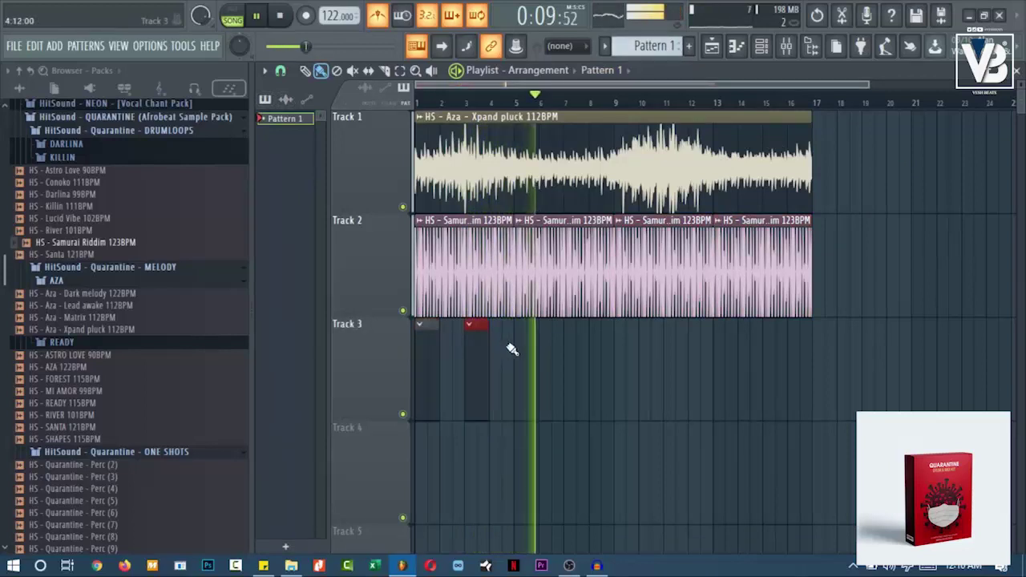
click(520, 349)
click(569, 349)
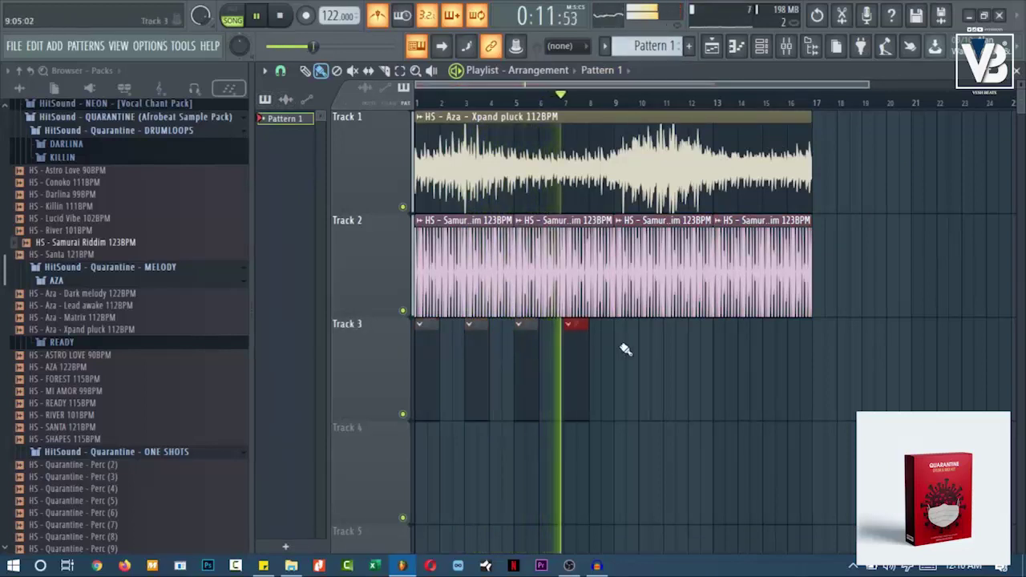
click(618, 348)
click(670, 349)
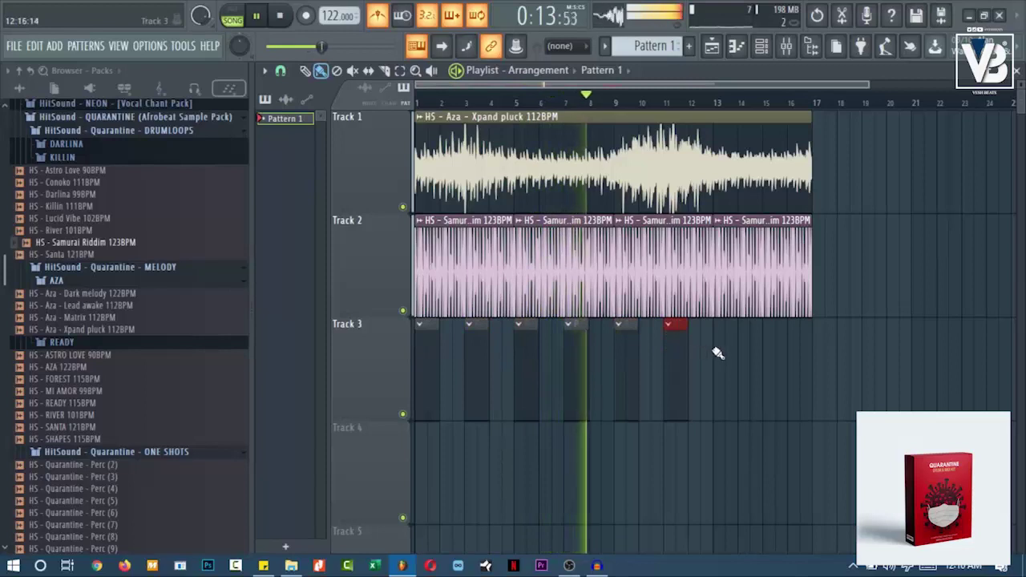
click(718, 350)
click(767, 348)
key(space)
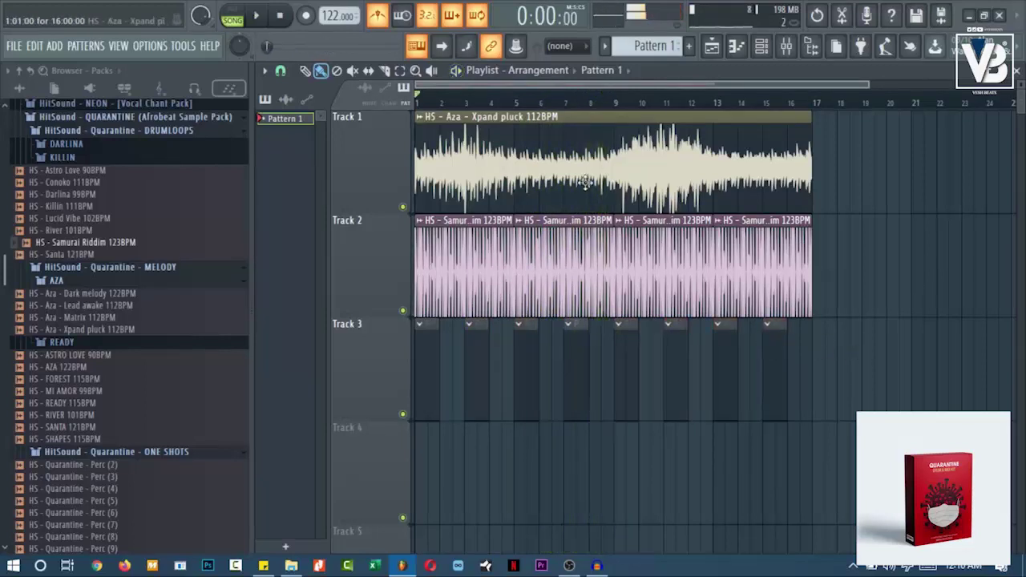
- Move the playhead to about bar 8 and open the premium VeshBeats Menace drum rolls folder in the custom kits
click(593, 108)
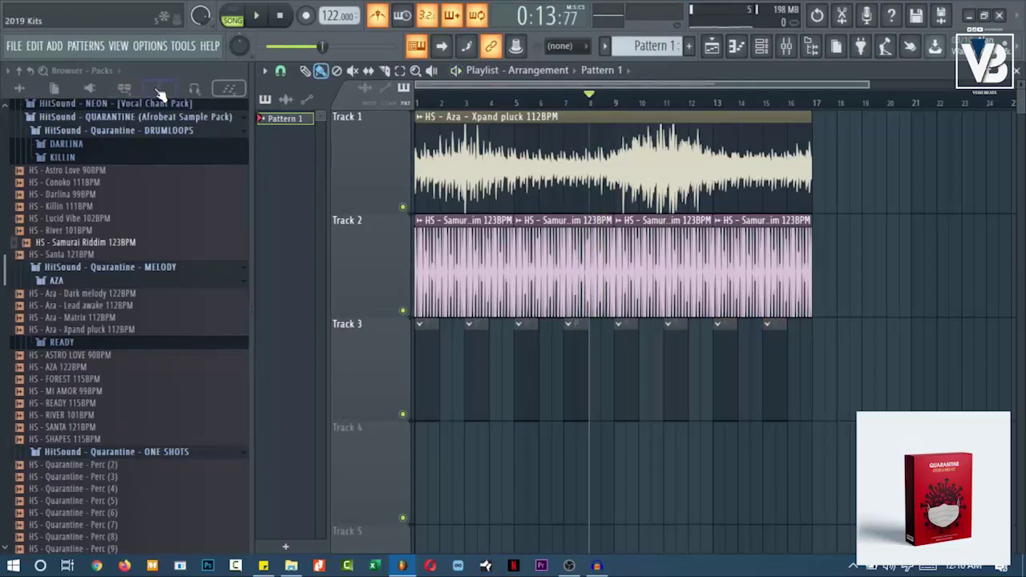
click(193, 89)
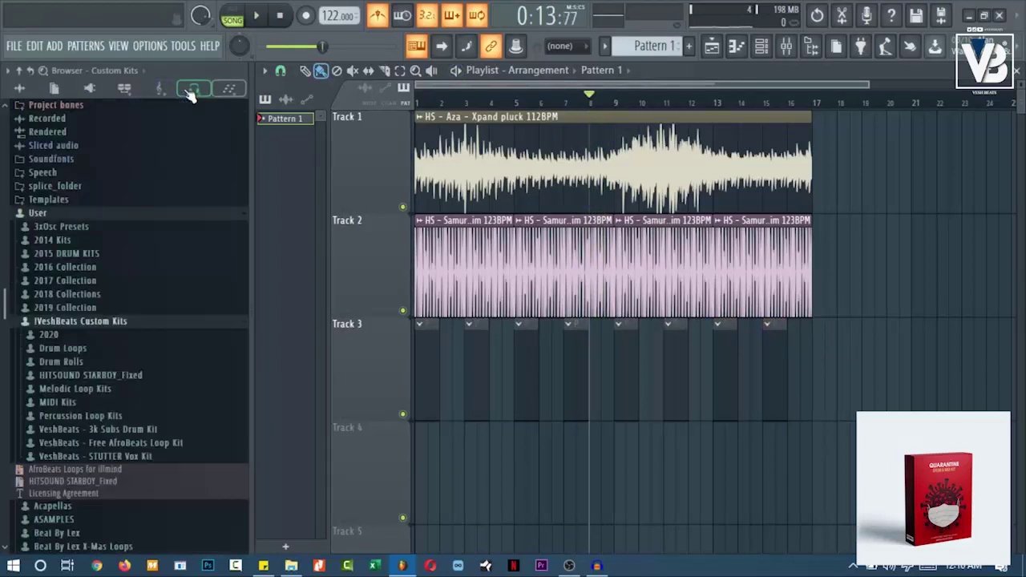
click(84, 362)
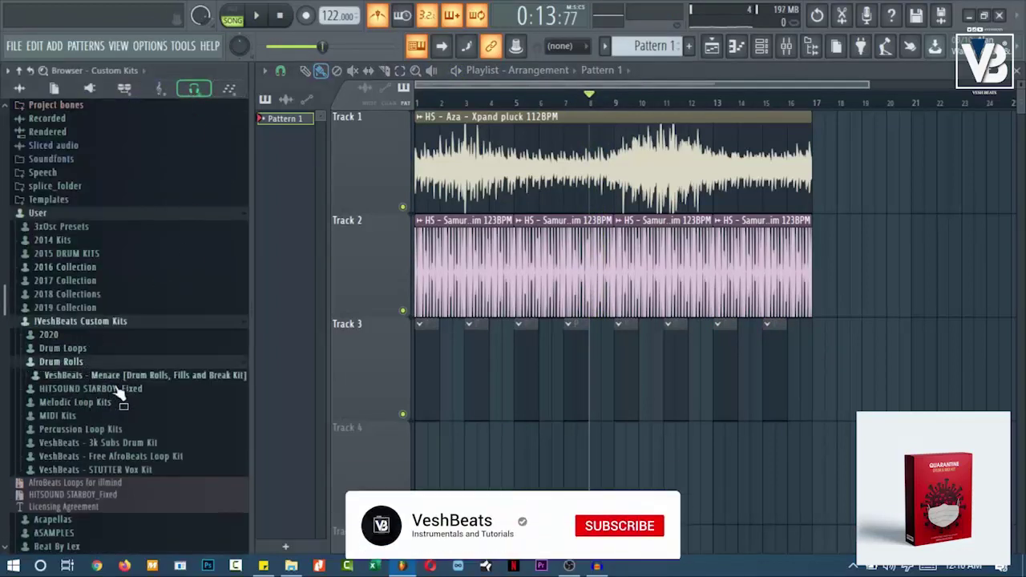
click(116, 375)
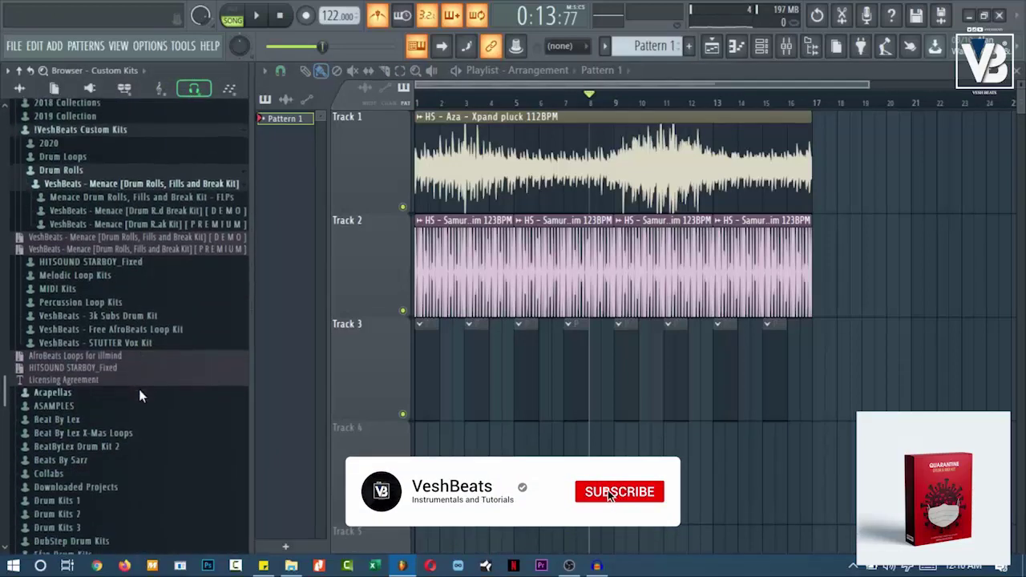
click(197, 226)
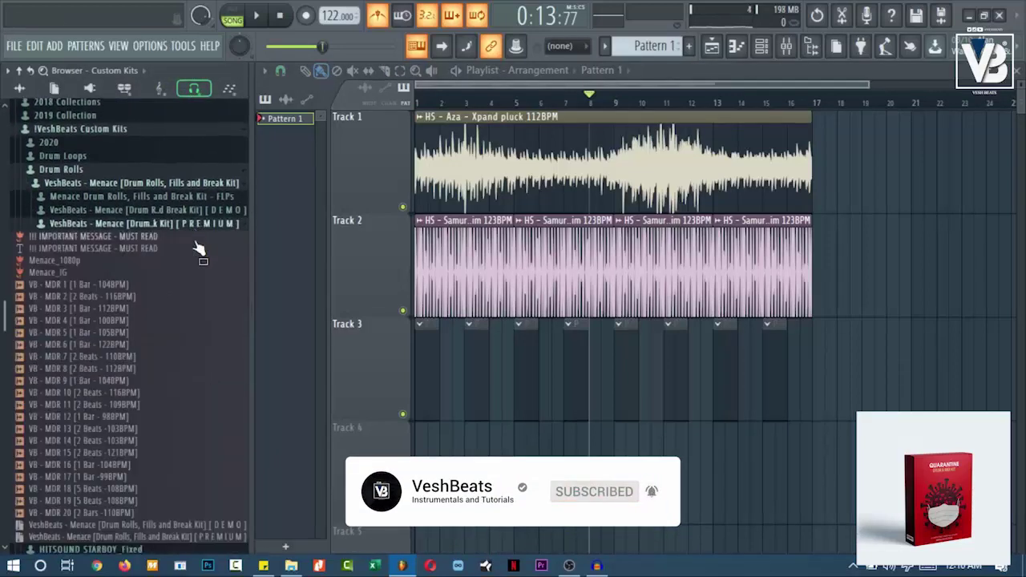
- Audition the Menace drum fills from VB - MDR 10 through VB - MDR 14
scroll(607, 410, up, 4)
scroll(607, 410, up, 1)
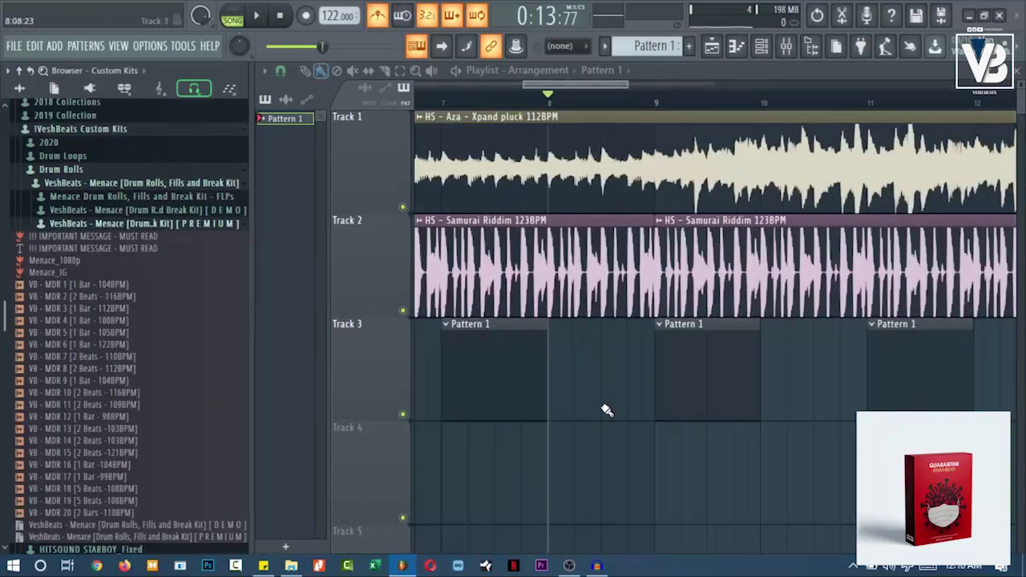
click(164, 404)
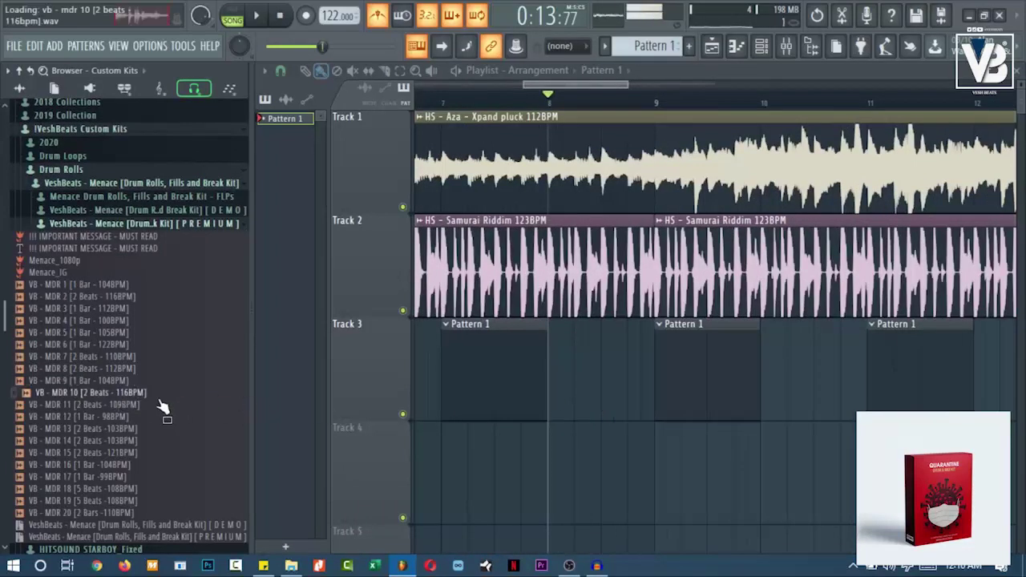
click(132, 418)
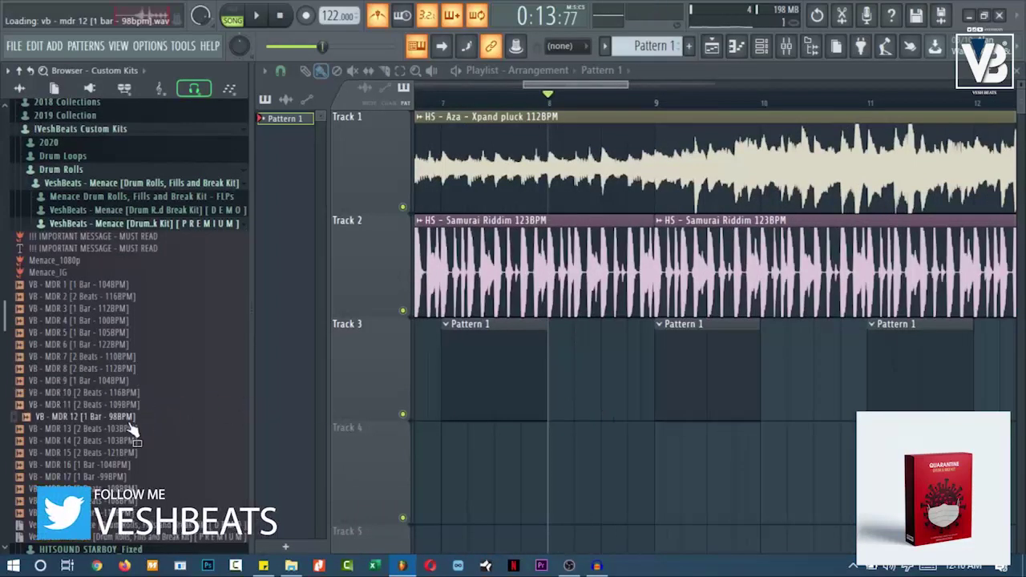
click(137, 430)
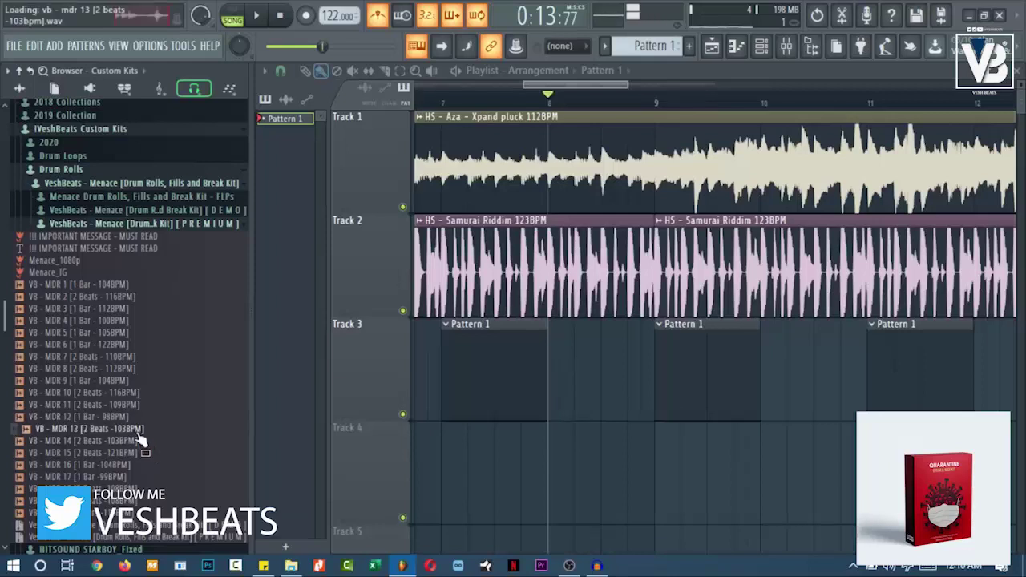
click(138, 441)
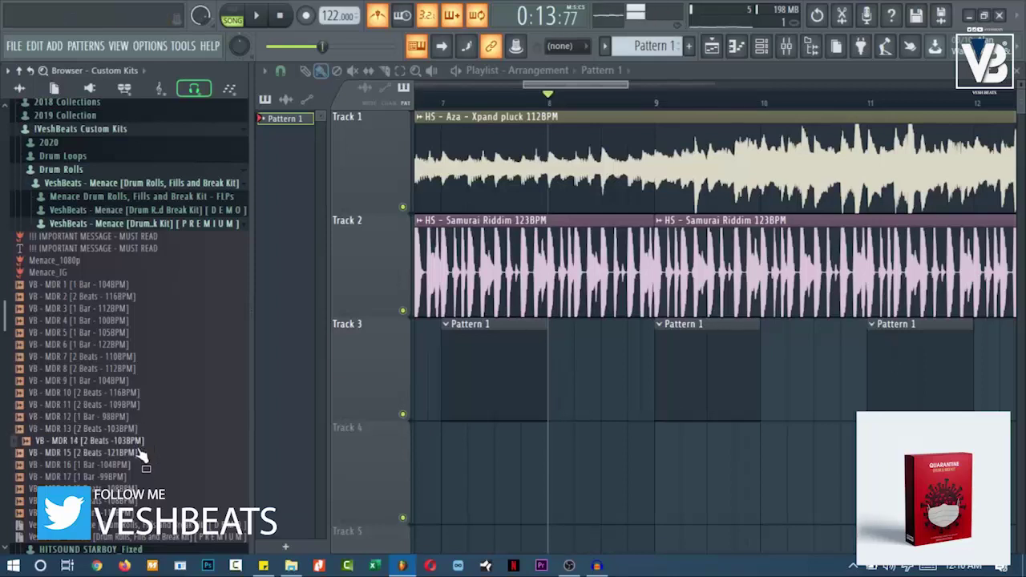
- Place the VB - MDR 14 fill at the end of bar 8 on Track 4 and fit it to 2 beats with e3 generic stretching
drag(143, 453, 637, 473)
double_click(638, 473)
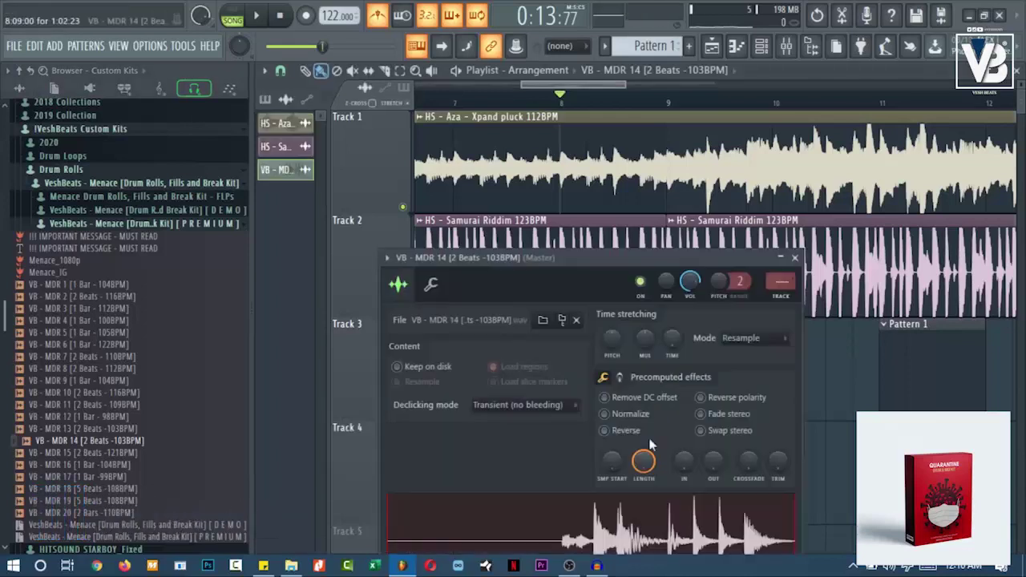
right_click(676, 335)
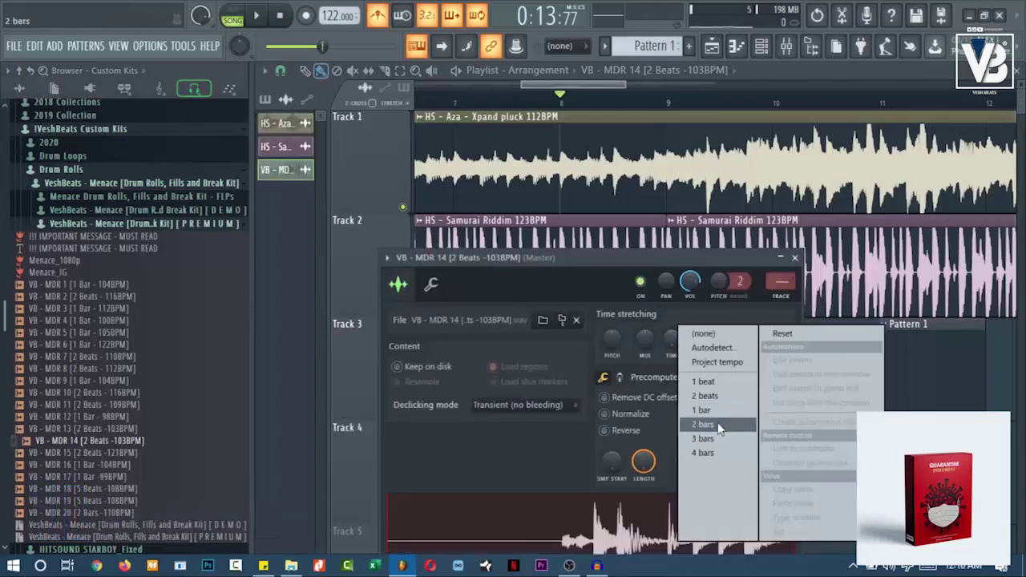
click(703, 396)
click(762, 407)
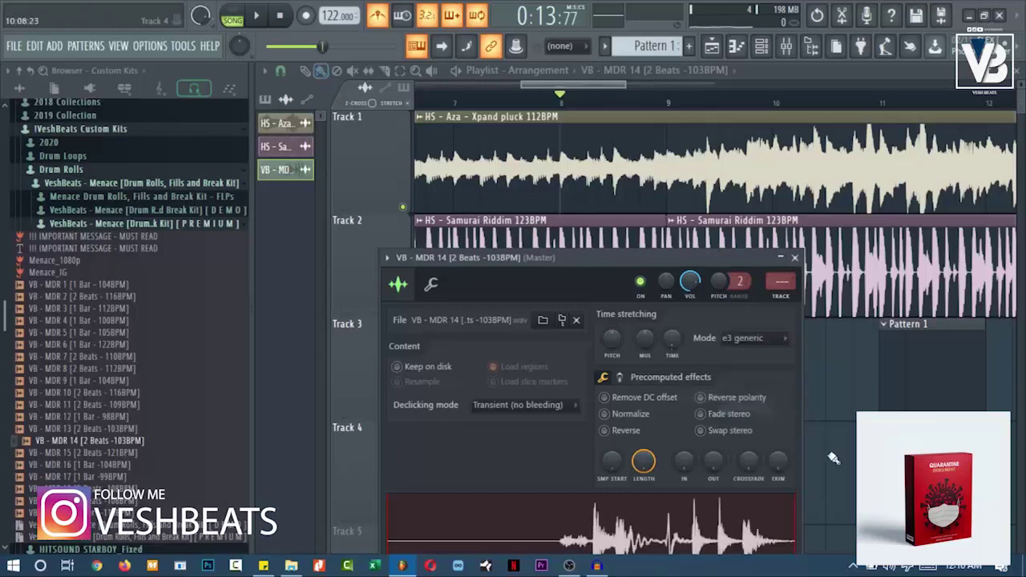
key(Escape)
- Play the arrangement and cut the Samurai Riddim clip out of the last beat of bar 8
key(space)
scroll(641, 396, up, 2)
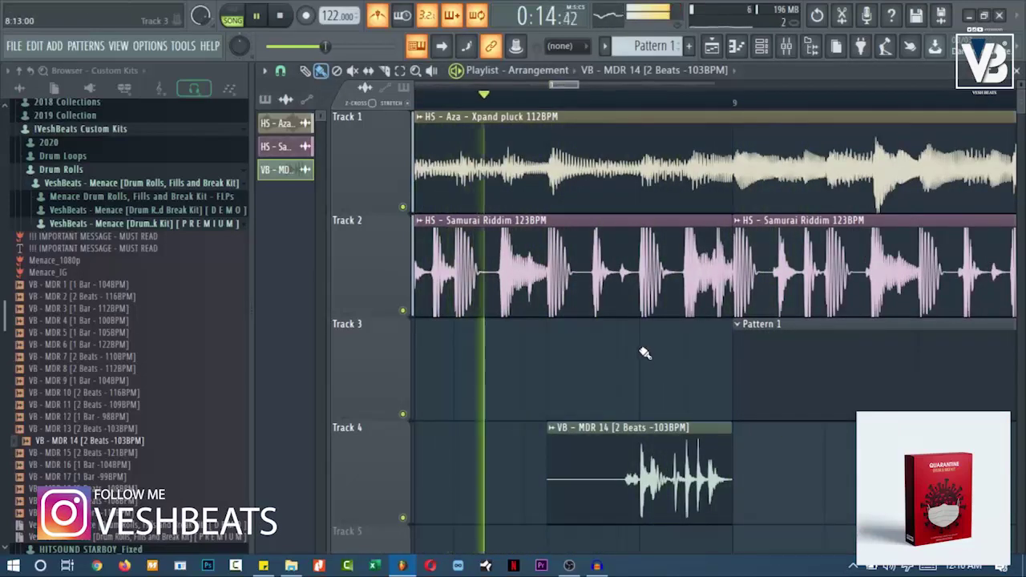
right_click(653, 301)
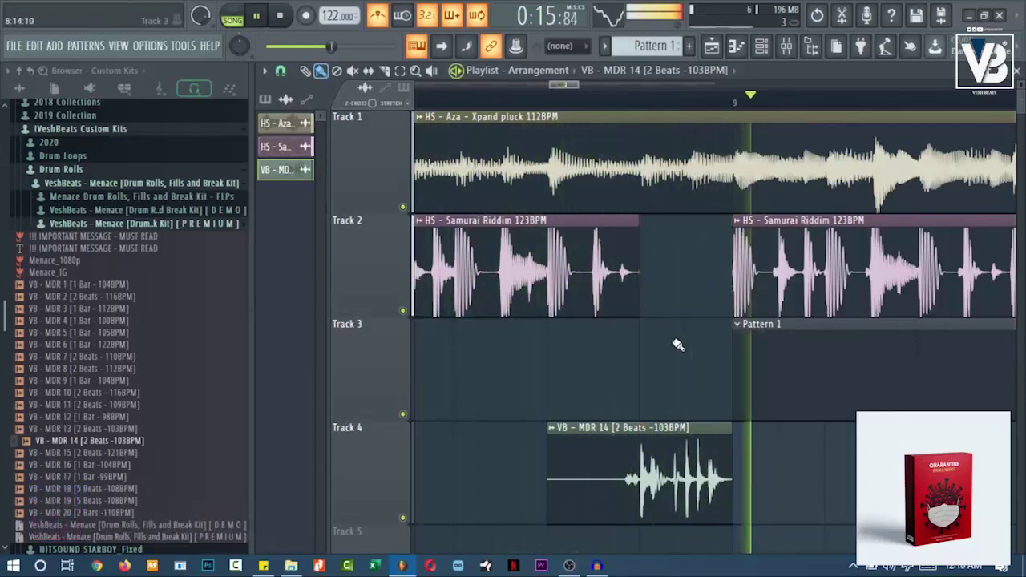
- Stretch the VB - MDR 14 fill across all of bar 8 and cut the Samurai Riddim drums from that bar's second half
scroll(678, 343, down, 2)
drag(594, 471, 479, 468)
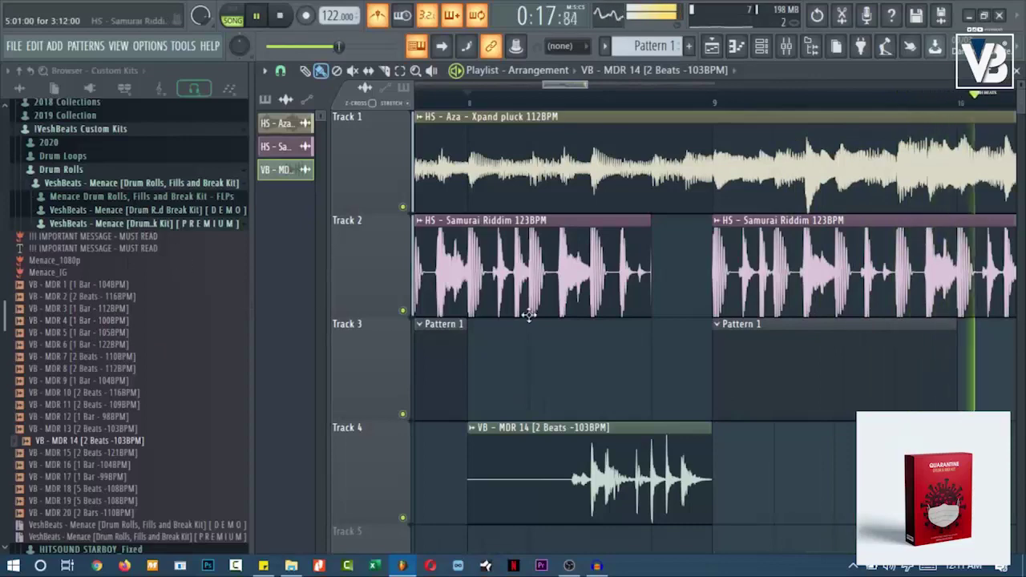
scroll(561, 333, up, 3)
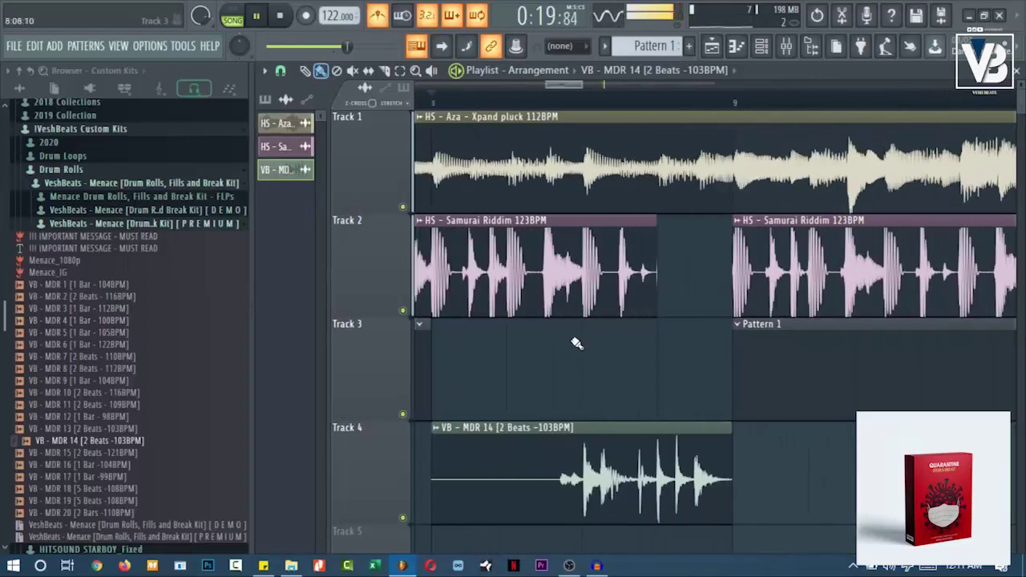
click(588, 299)
right_click(625, 299)
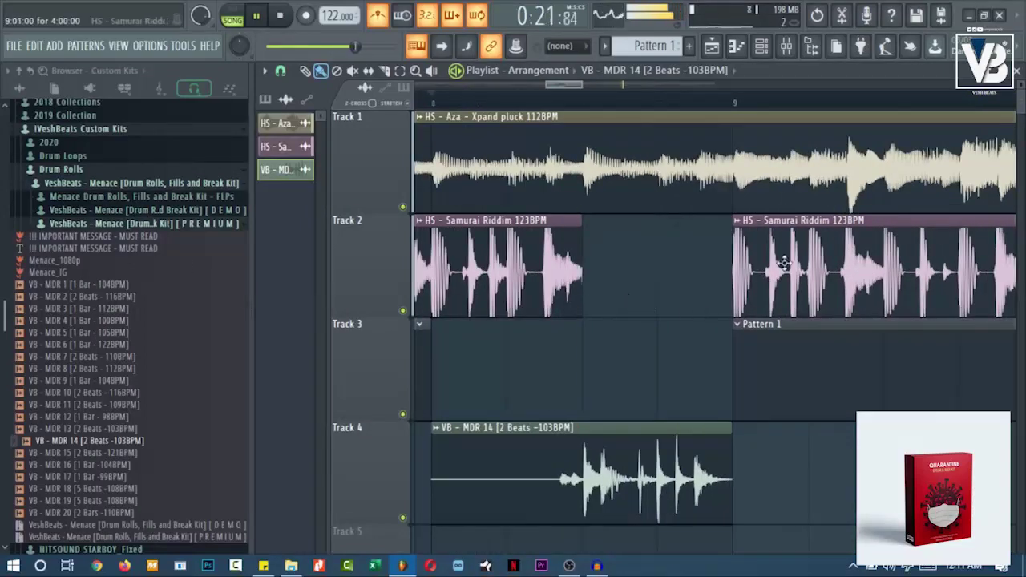
- Check the channel volume in the Aza Xpand pluck's sampler settings
double_click(647, 205)
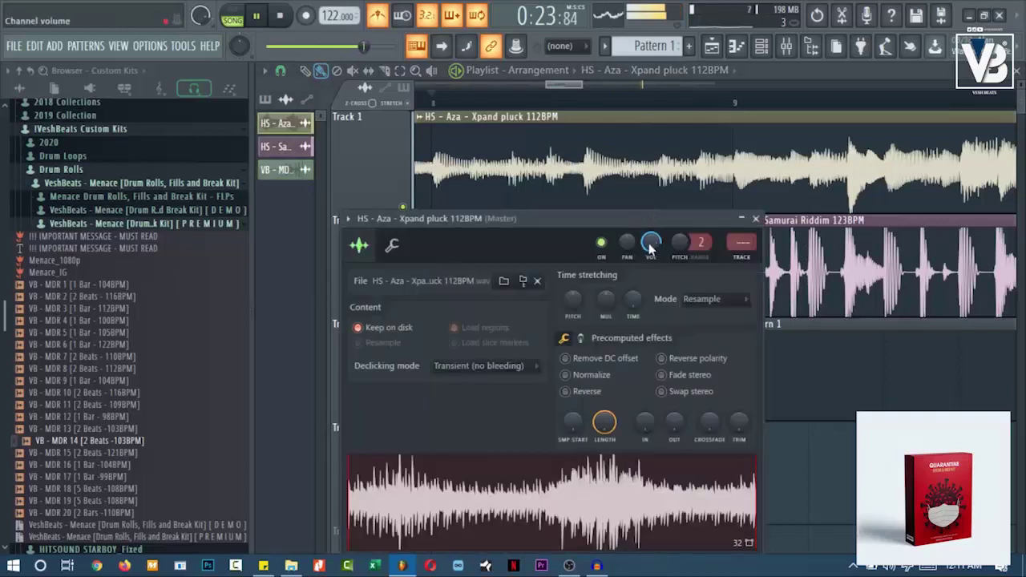
key(Escape)
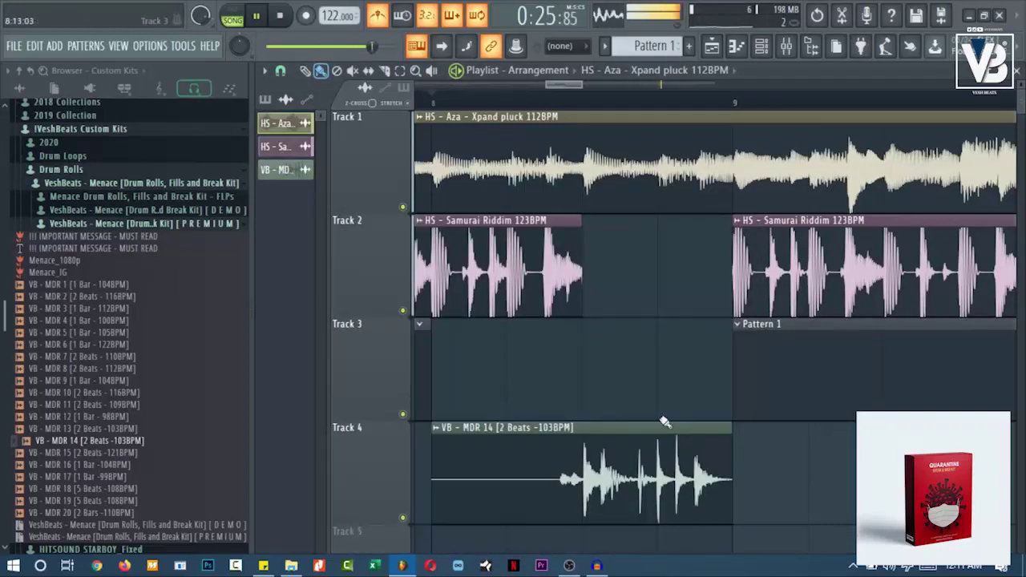
- Place the DerpClapVerb_JJ clap from the Claps folder at bars 9 and 1 of Track 4 and check its channel settings
scroll(663, 416, down, 1)
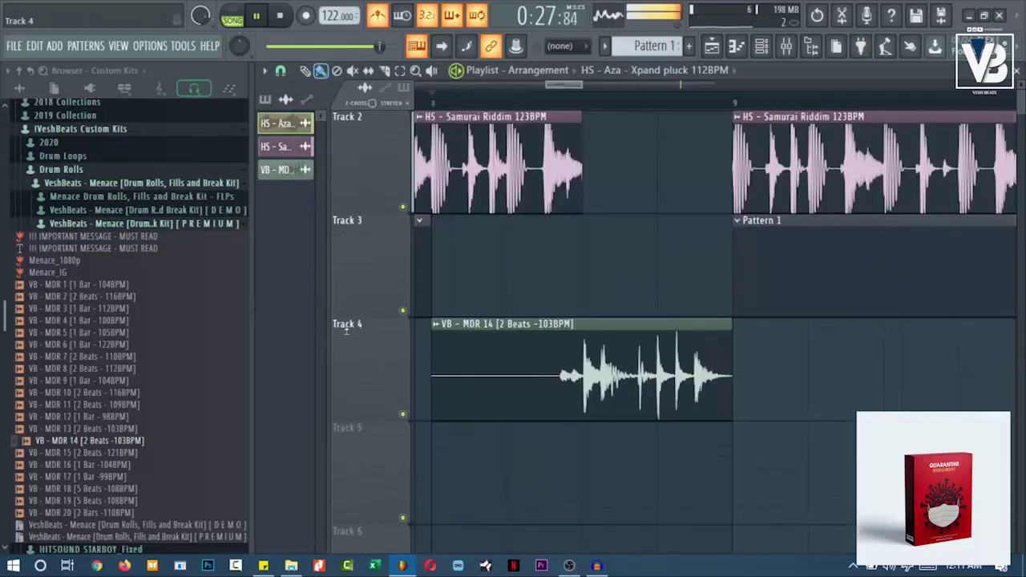
click(124, 88)
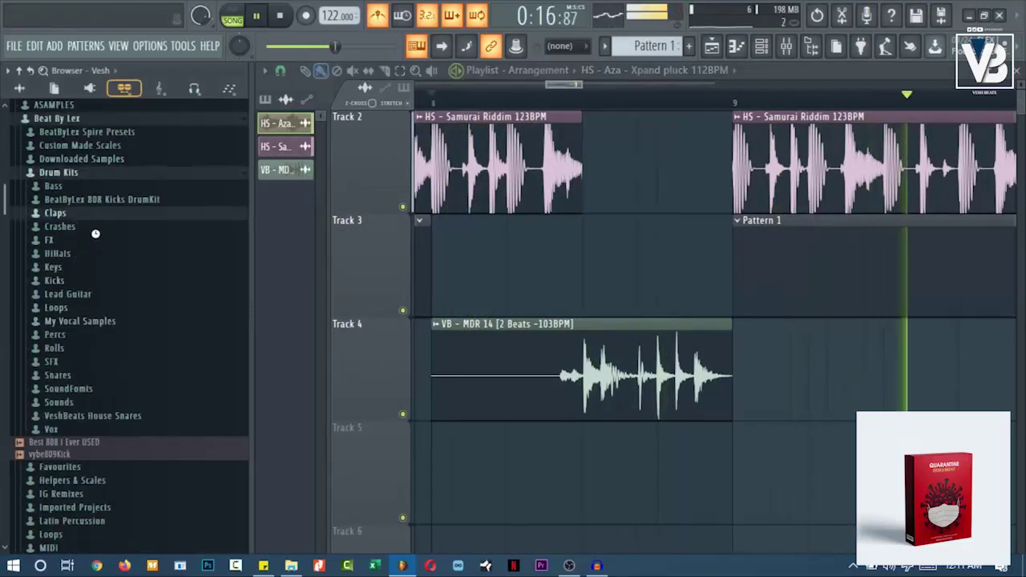
drag(87, 229, 759, 383)
key(space)
scroll(794, 490, down, 3)
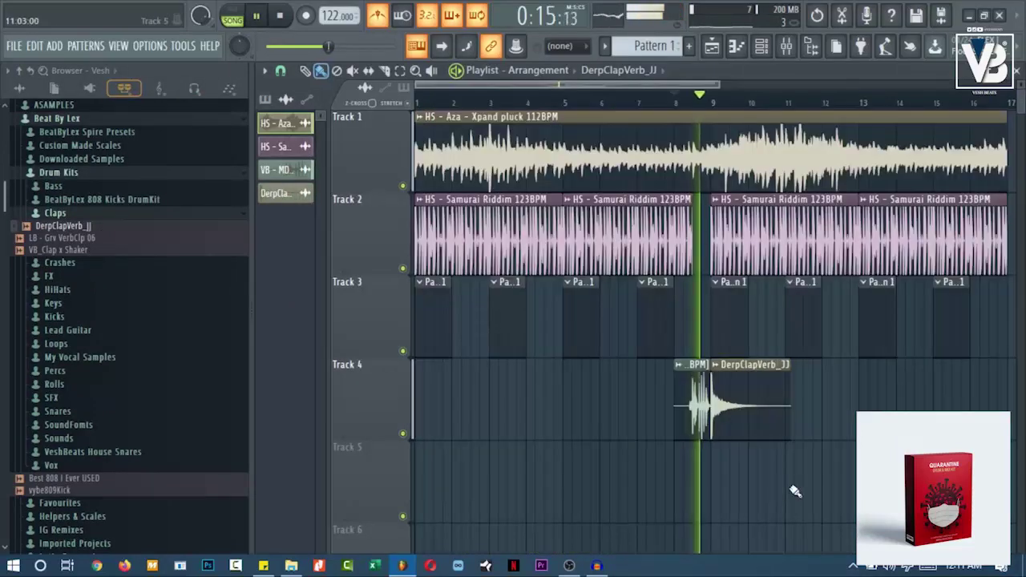
click(424, 401)
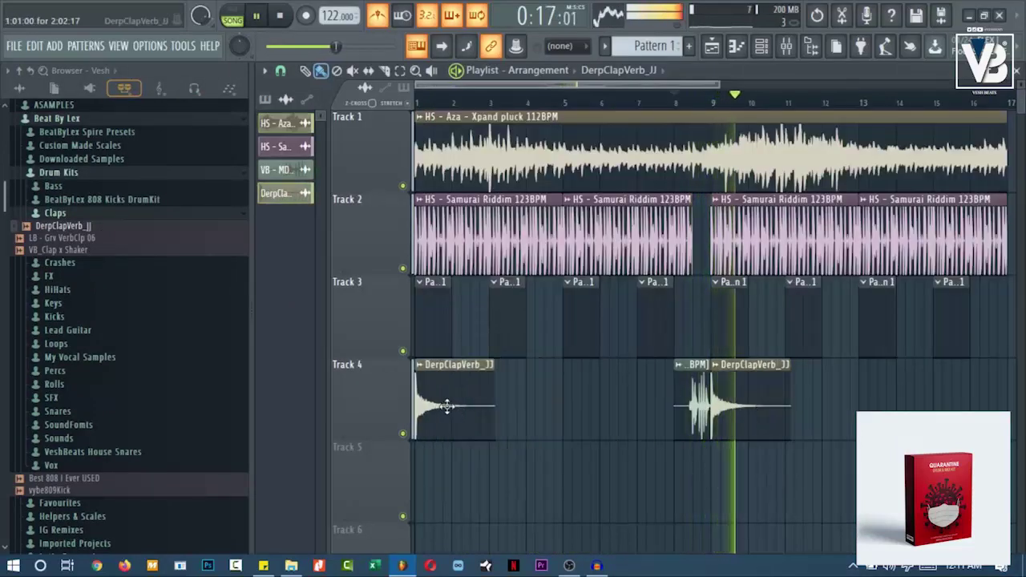
click(286, 194)
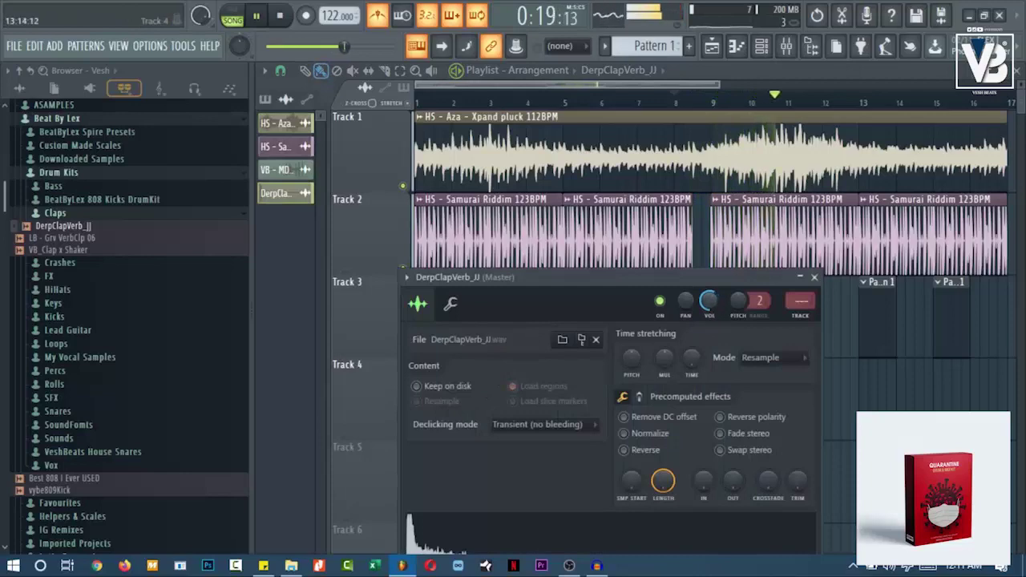
key(Escape)
- Place a second VB - MDR 14 fill across bar 16 on Track 4
scroll(774, 430, down, 2)
click(834, 412)
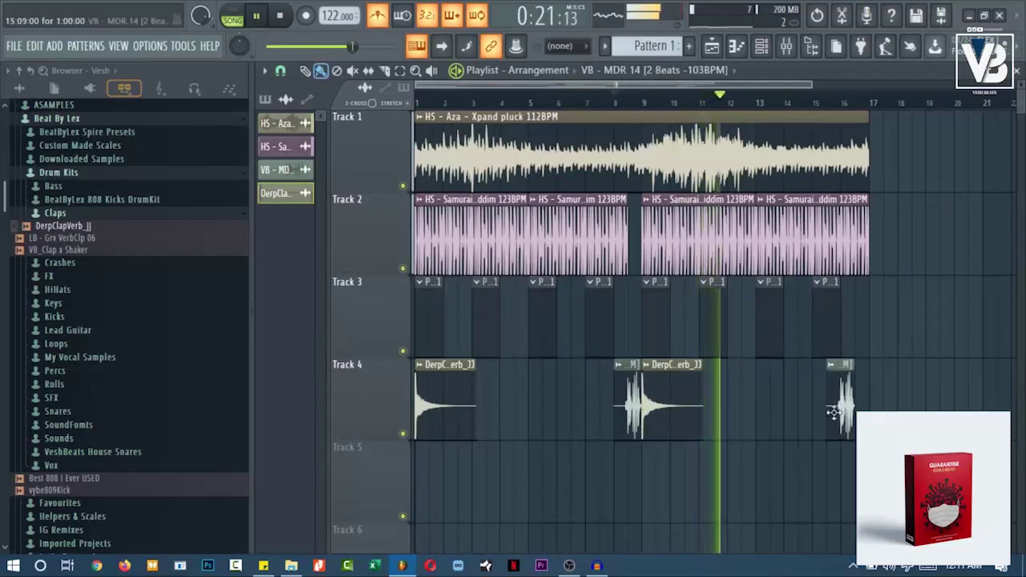
scroll(873, 299, up, 5)
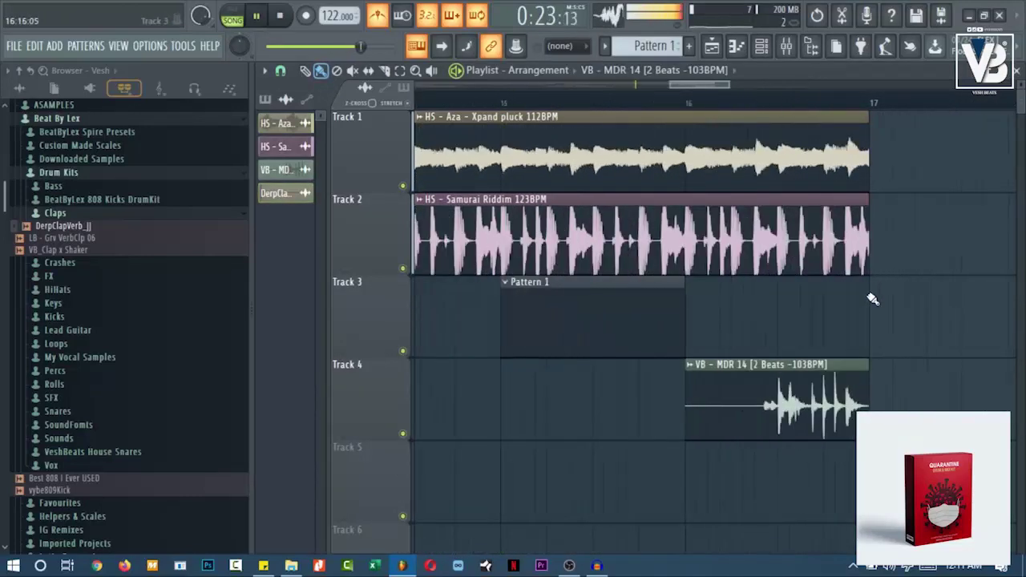
- Cut the Samurai Riddim drums from the second half of bar 16 and the pluck melody from its last beat
scroll(872, 299, up, 2)
drag(734, 273, 735, 274)
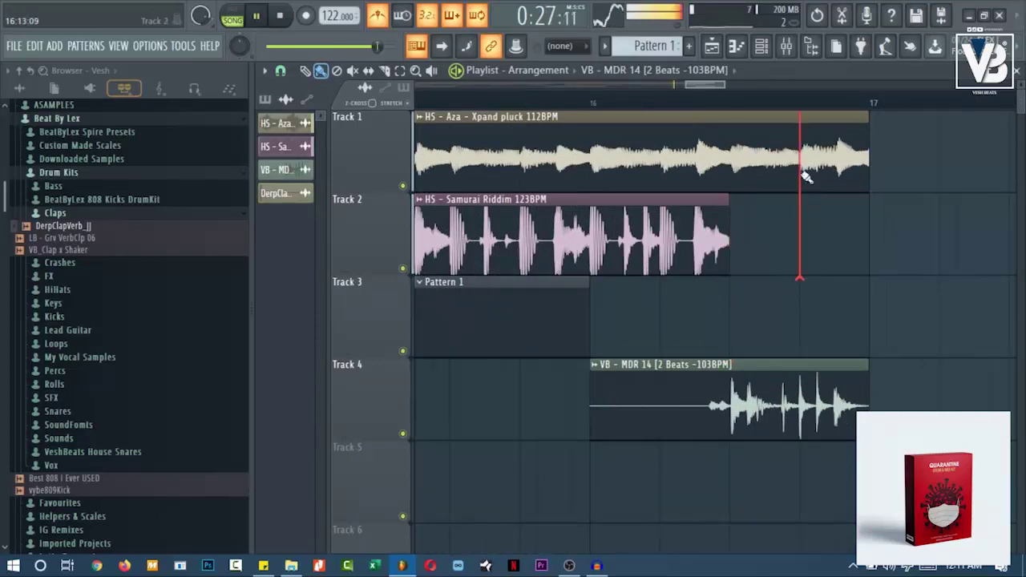
drag(805, 176, 805, 178)
scroll(847, 235, down, 5)
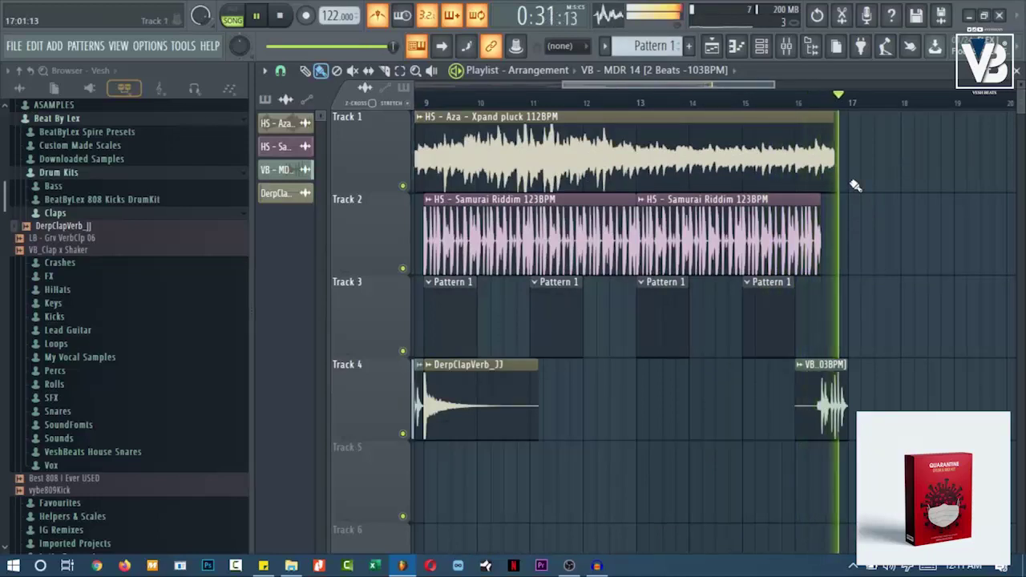
scroll(729, 152, down, 4)
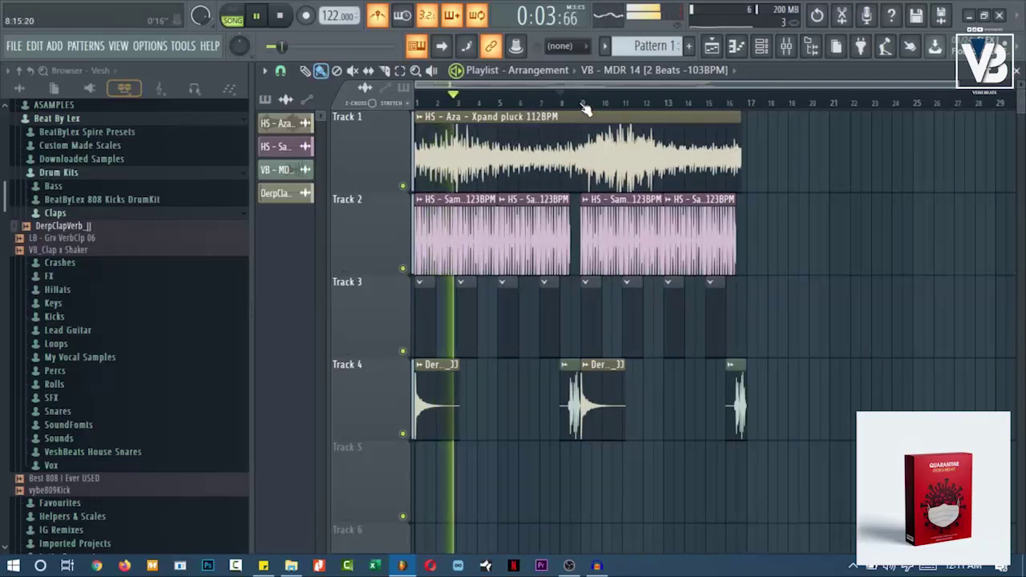
- Select bars 1 to 8 of the playlist as the loop region and audition percussion samples in the HitSound Quarantine ONE SHOTS folder
drag(580, 101, 415, 101)
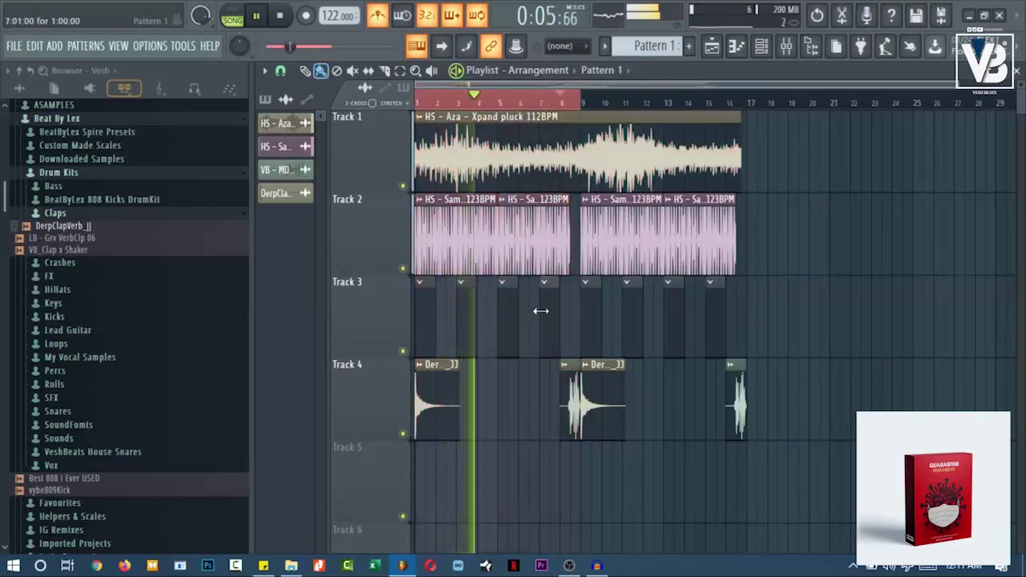
click(761, 46)
click(195, 88)
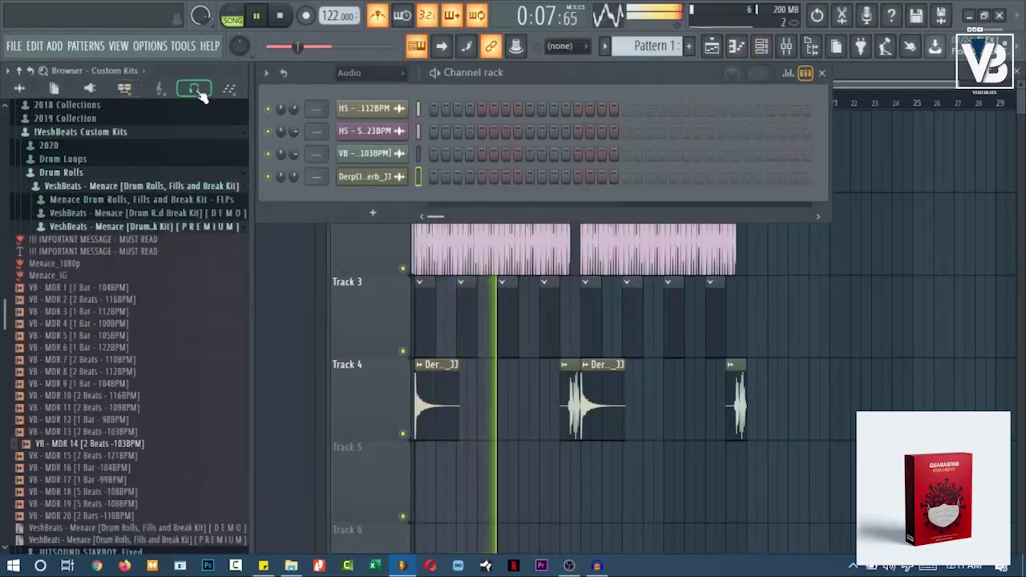
click(229, 88)
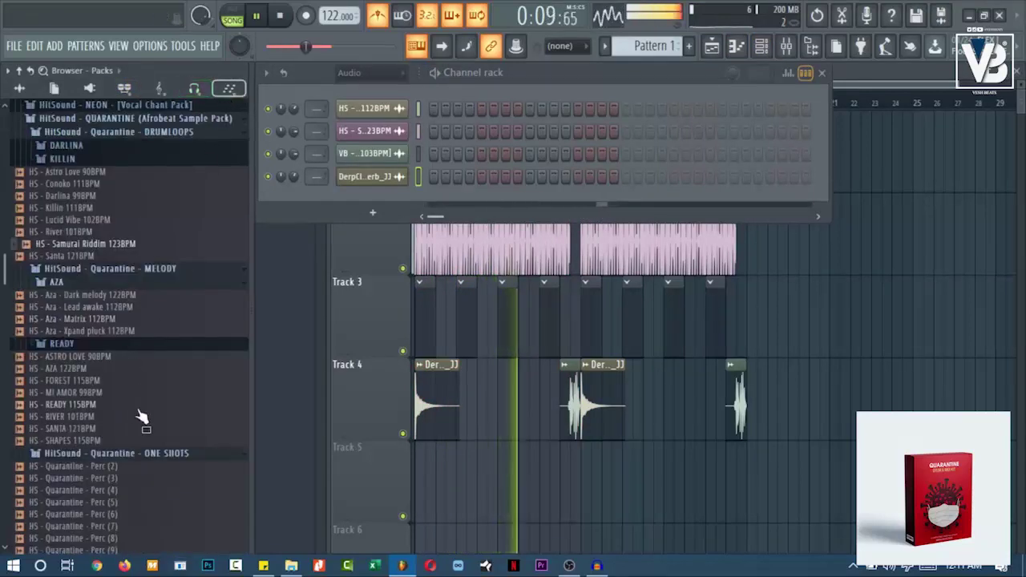
scroll(149, 377, down, 5)
click(149, 383)
key(Up)
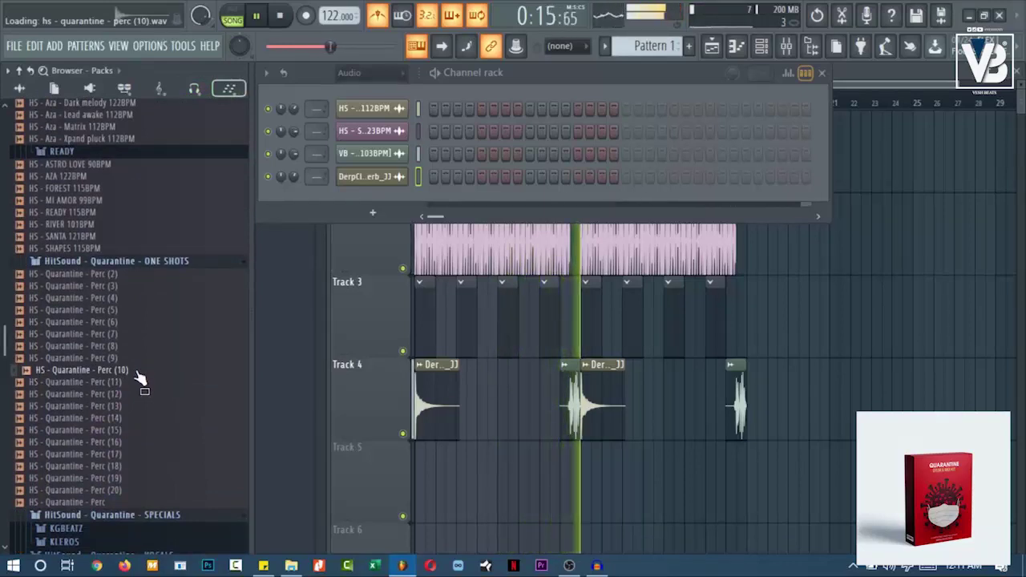
- Add HS - Quarantine - Perc (13) as a new channel and show all channel groups in the rack
click(137, 407)
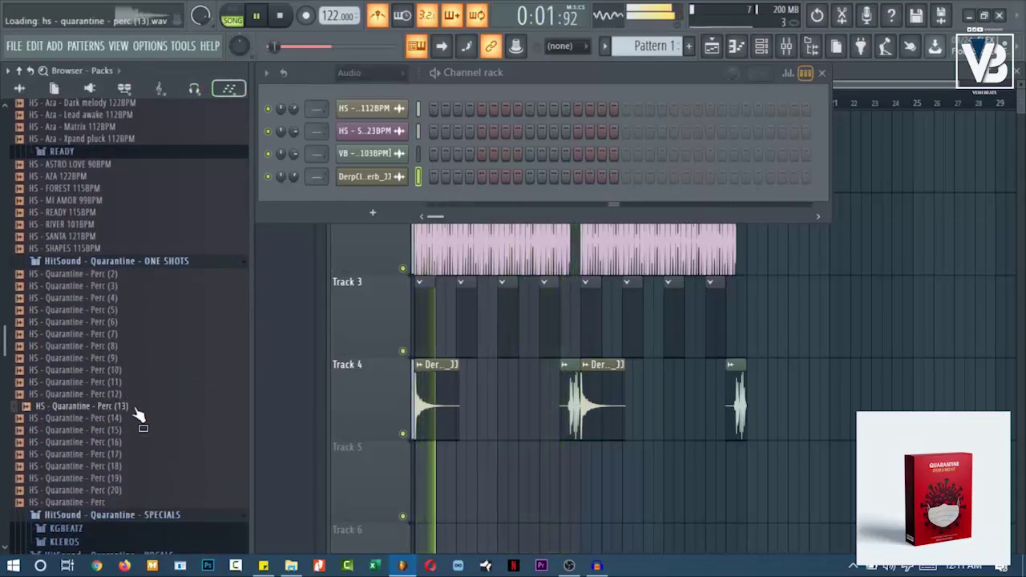
drag(136, 409, 378, 195)
click(375, 73)
click(379, 91)
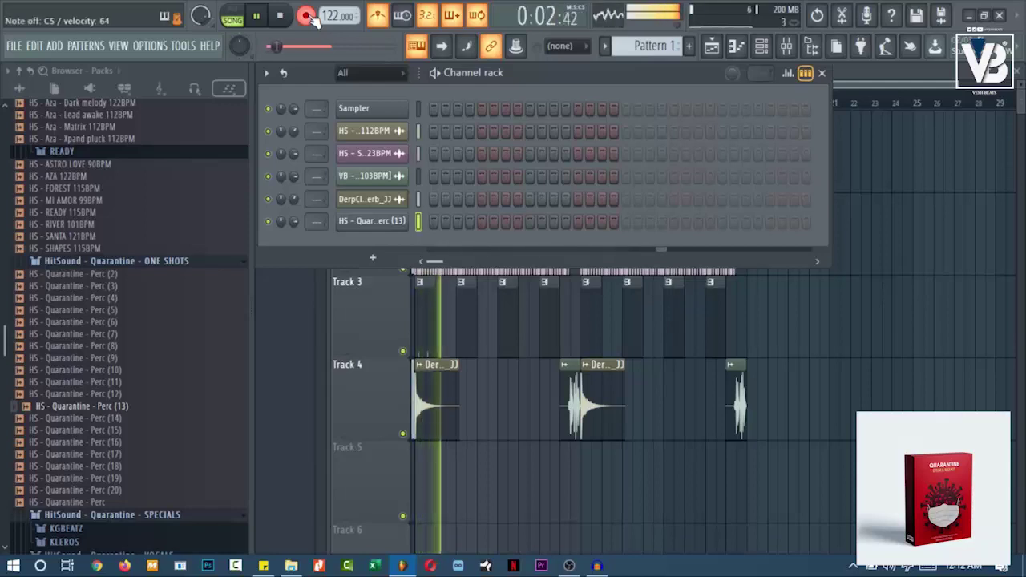
- Record four Perc (13) hits on C5 into Pattern 1 and quantize them with the Default template
key(z)
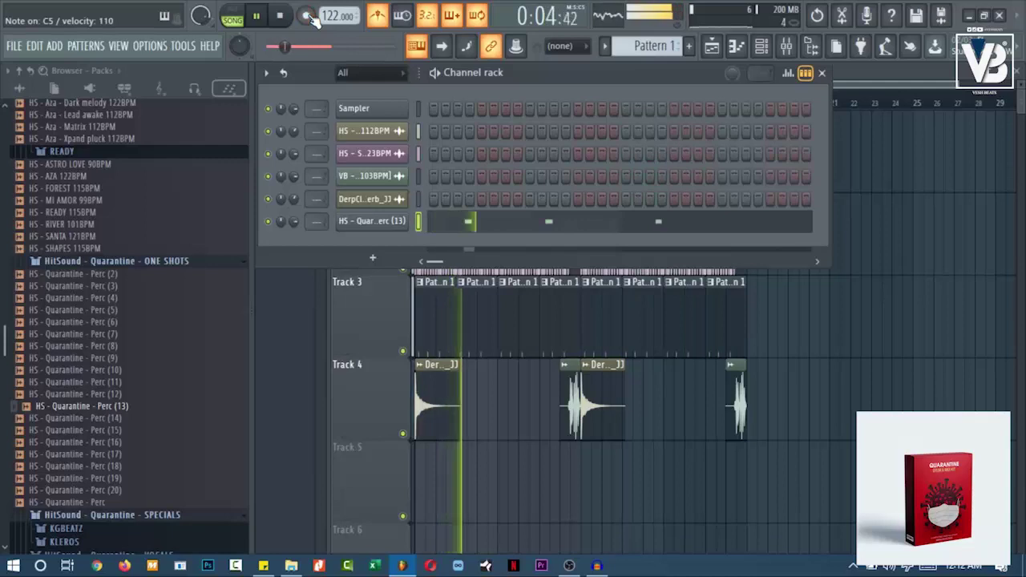
click(307, 16)
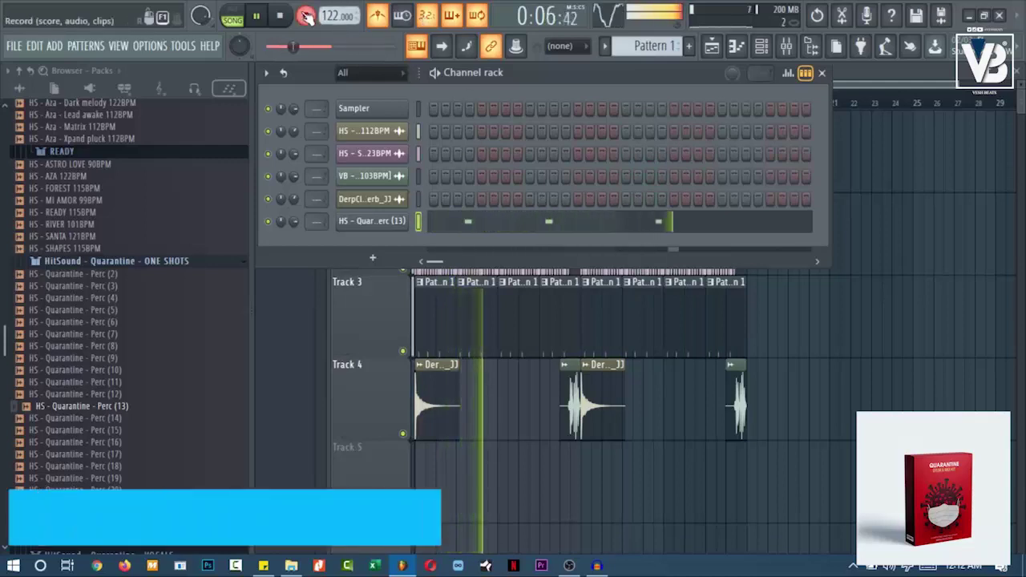
key(z)
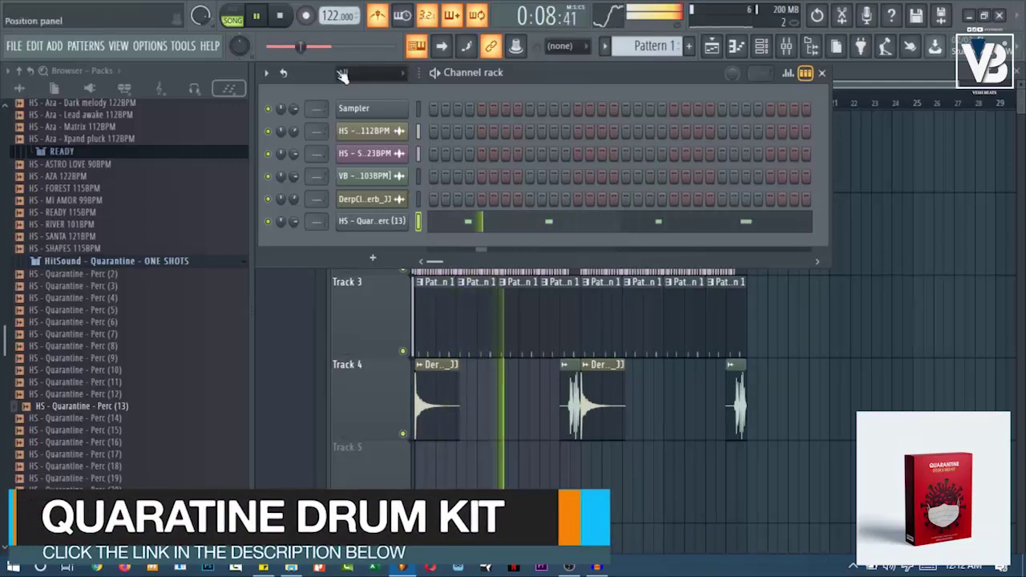
click(527, 220)
key(alt+q)
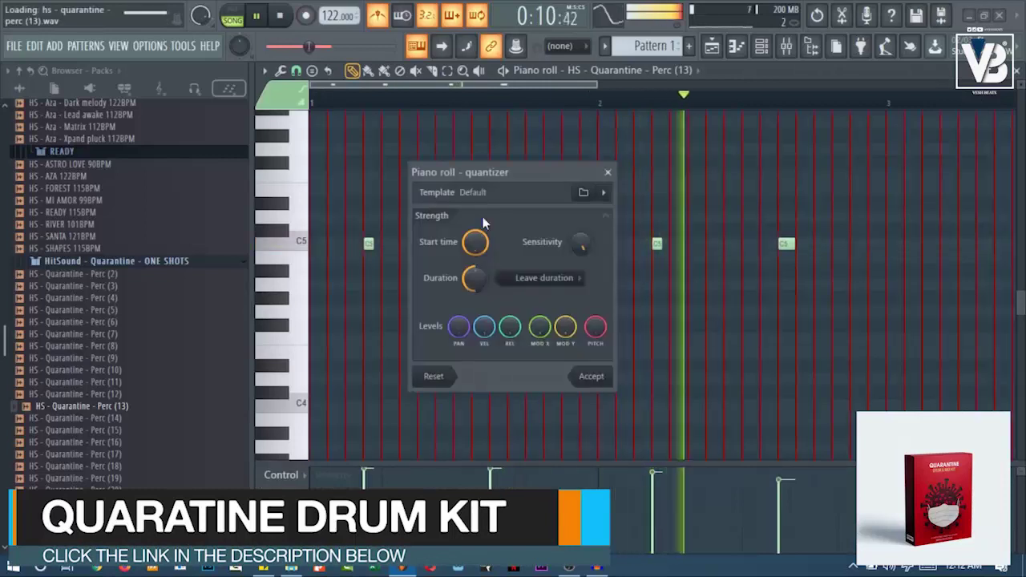
key(Return)
key(F7)
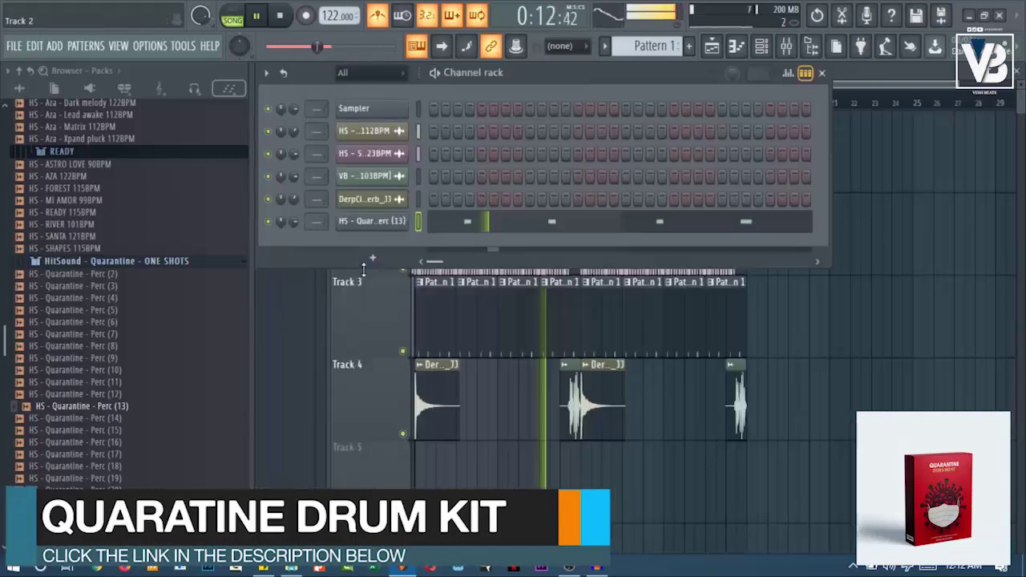
- Set the fade-out of the Perc (13) sample to 35% and enable Normalize
click(368, 220)
drag(591, 358, 591, 333)
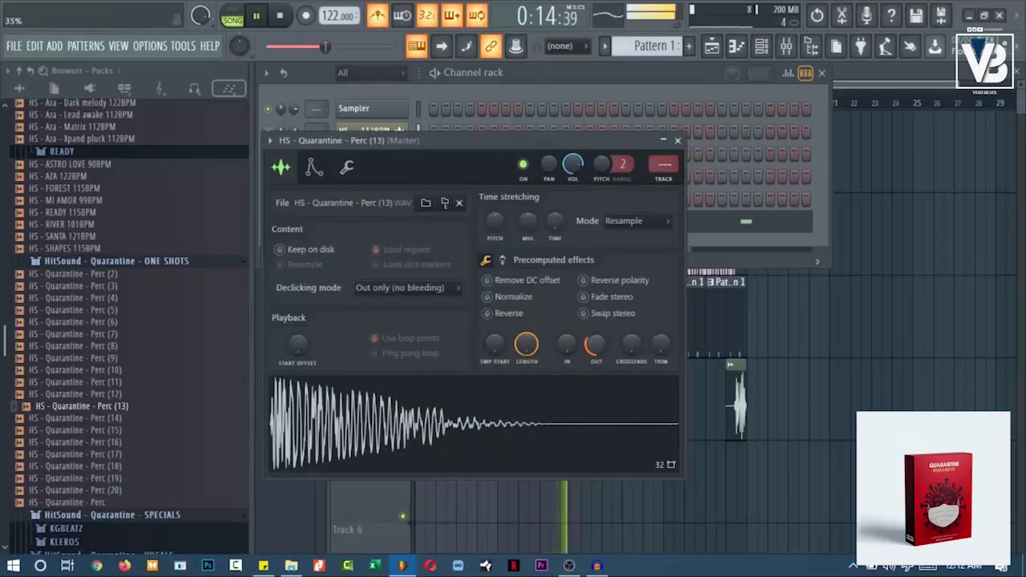
click(487, 297)
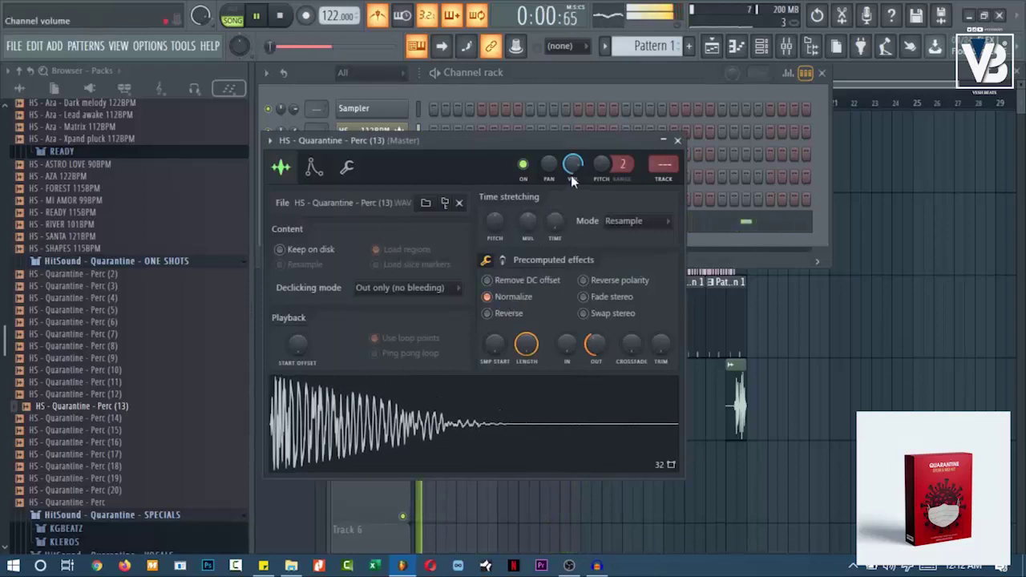
- Add HS - Quarantine - Perc (4) as a channel and import the 2x2 Shakers MIDI file into its piano roll
click(554, 74)
drag(115, 321, 361, 240)
right_click(405, 242)
click(439, 244)
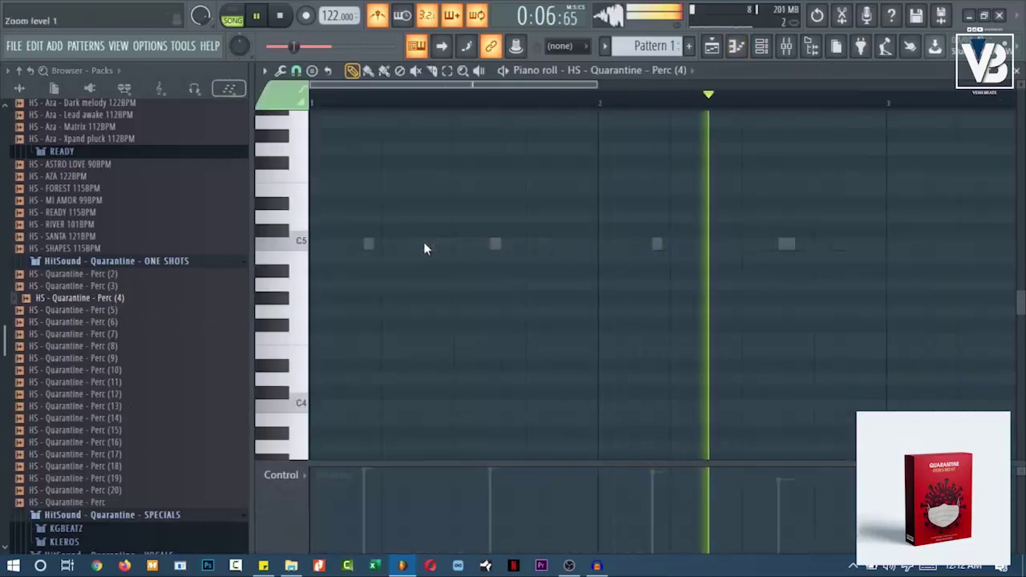
key(ctrl+m)
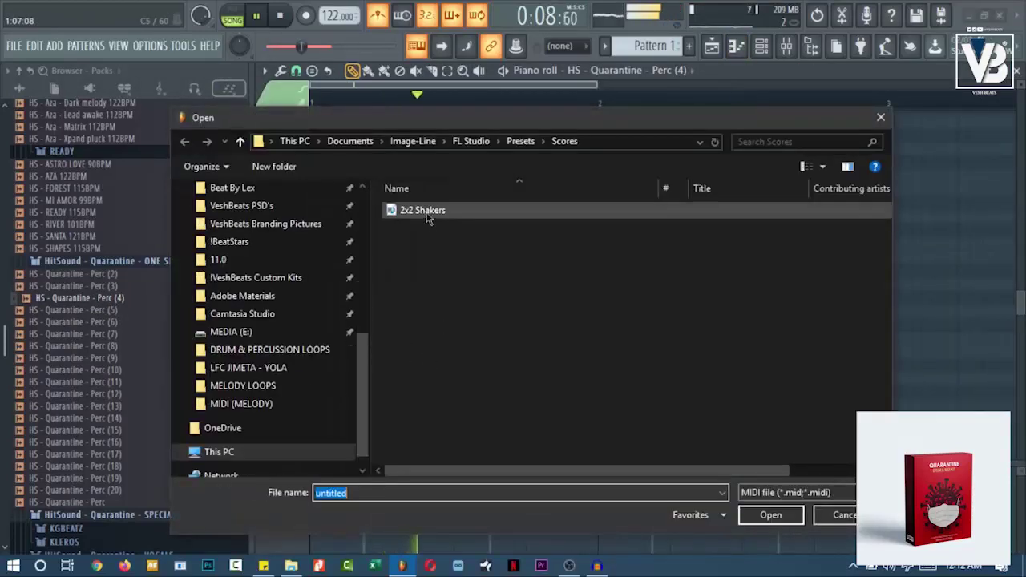
double_click(392, 206)
key(F6)
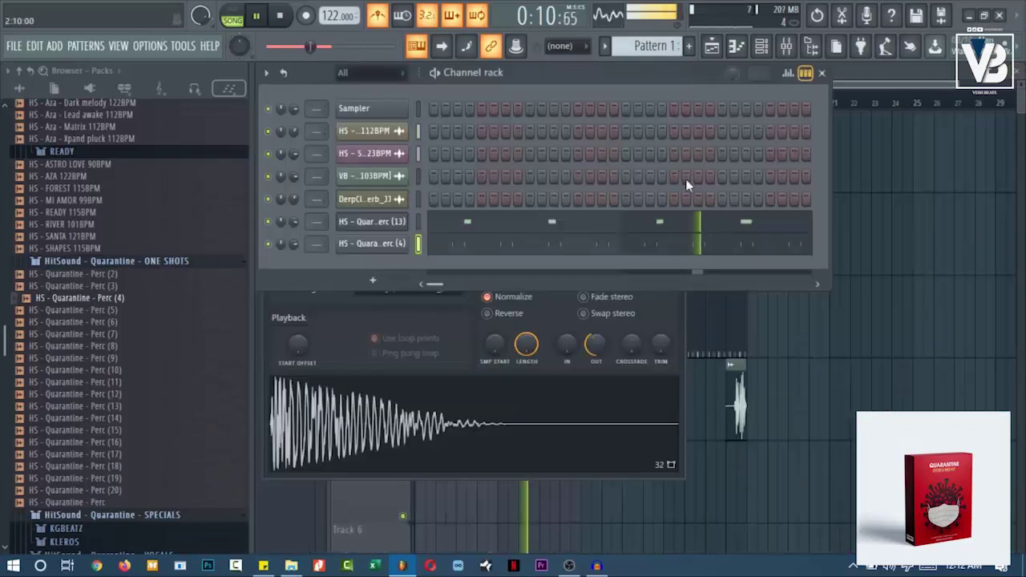
- Set the fade-out of the Perc (4) sample to 42% and enable Normalize
click(548, 387)
drag(615, 364, 615, 345)
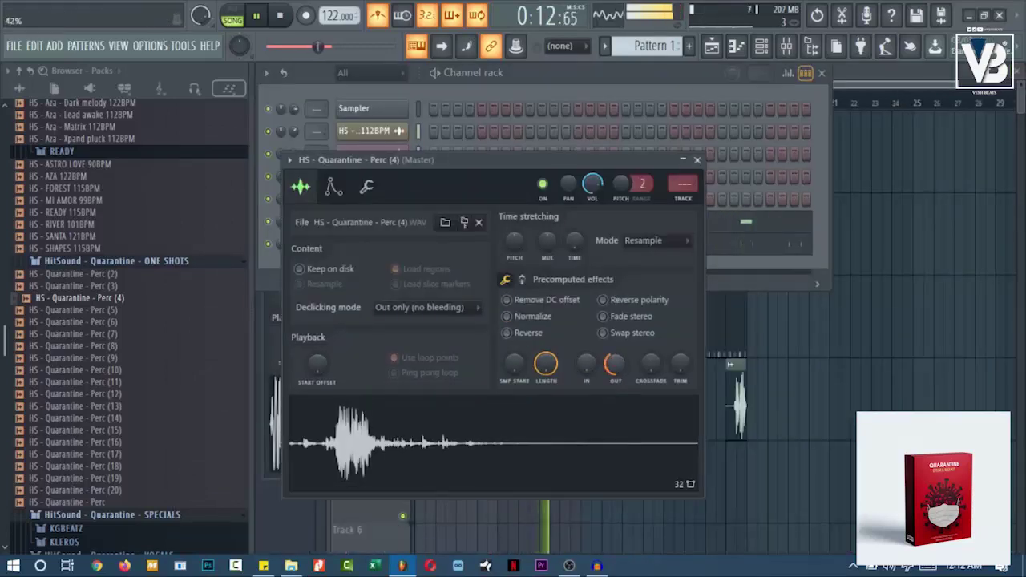
click(559, 318)
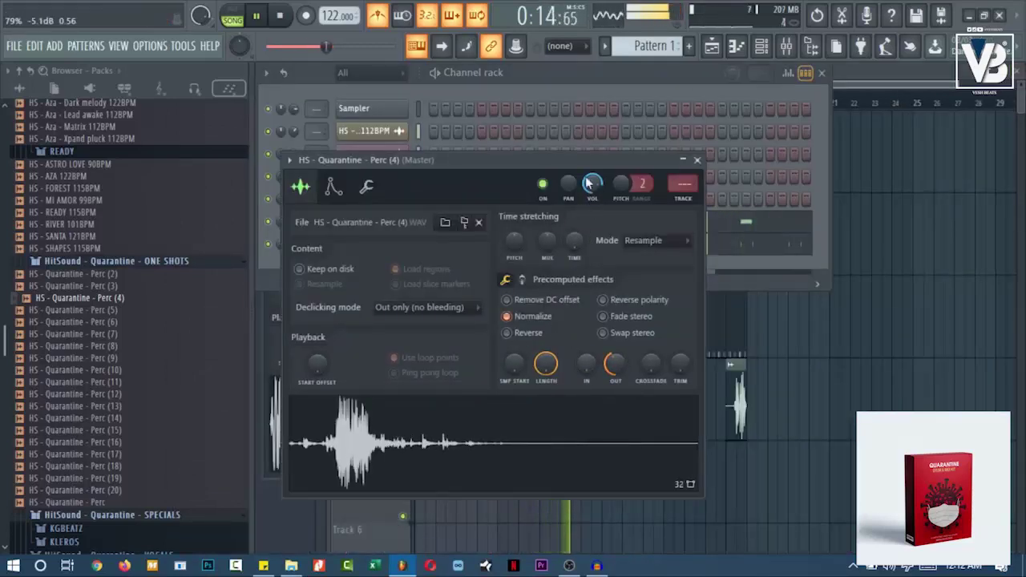
key(F6)
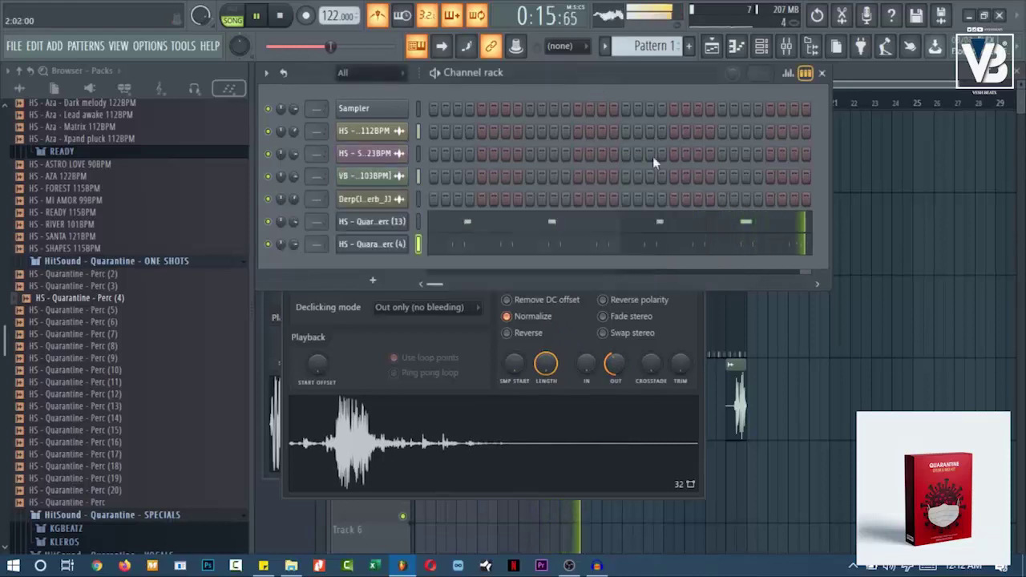
- Audition the Quarantine one-shot percussion samples in reverse order from Perc (19) to Perc (2)
click(128, 478)
click(130, 466)
click(129, 453)
click(128, 442)
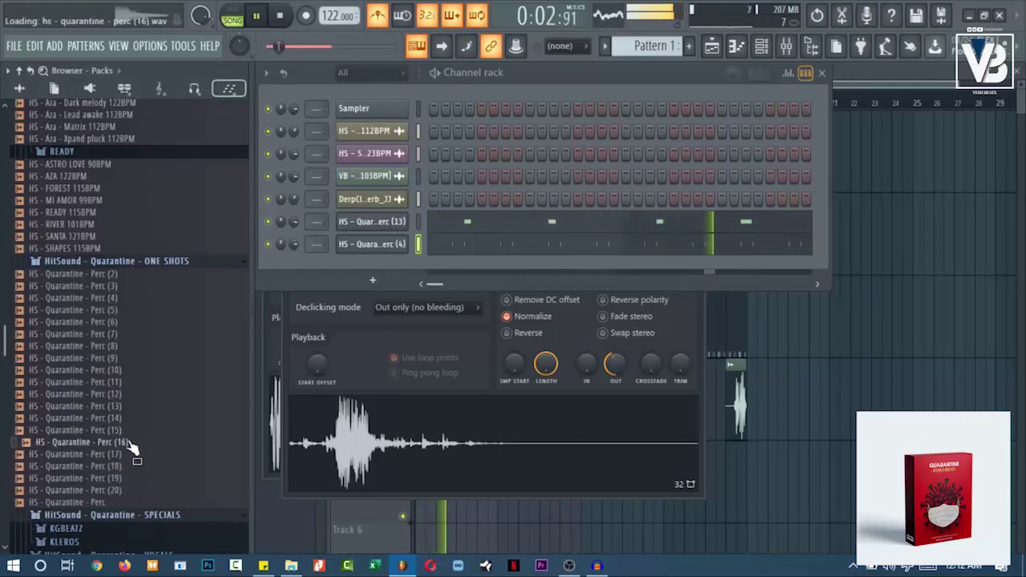
click(130, 430)
click(128, 417)
click(126, 406)
click(124, 394)
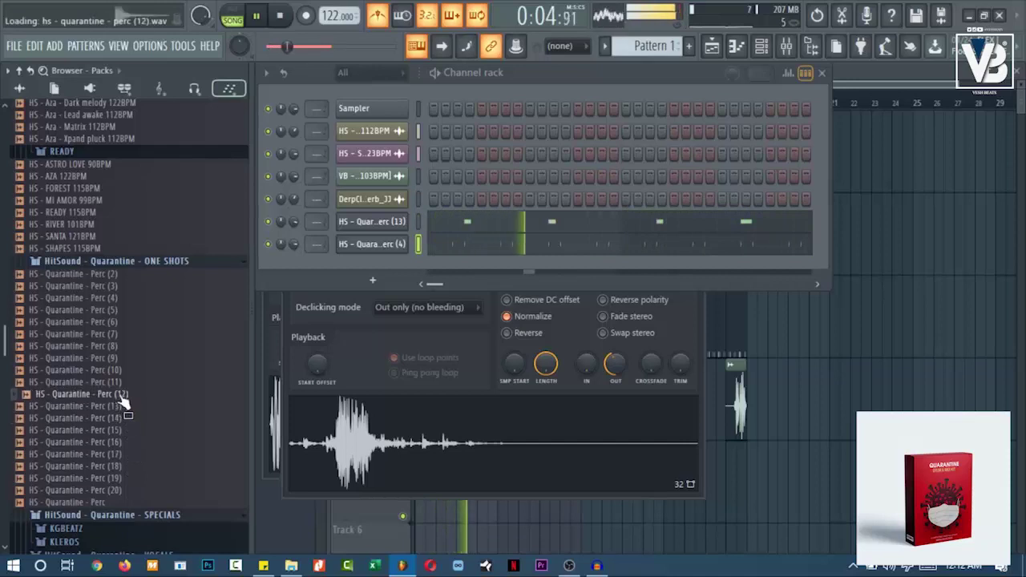
click(123, 381)
click(123, 369)
click(122, 357)
click(121, 346)
click(121, 334)
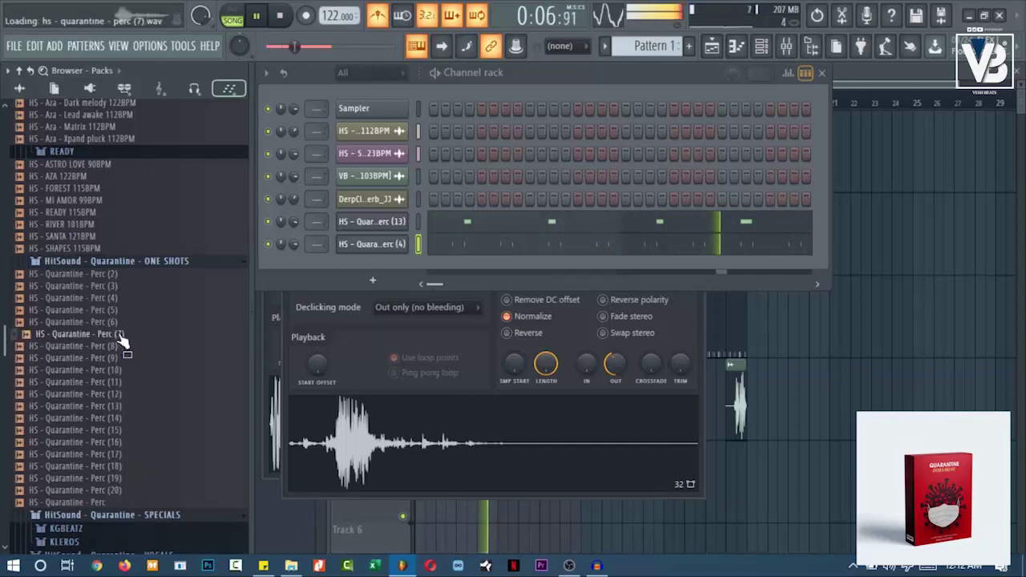
click(121, 322)
click(121, 311)
click(121, 299)
click(120, 287)
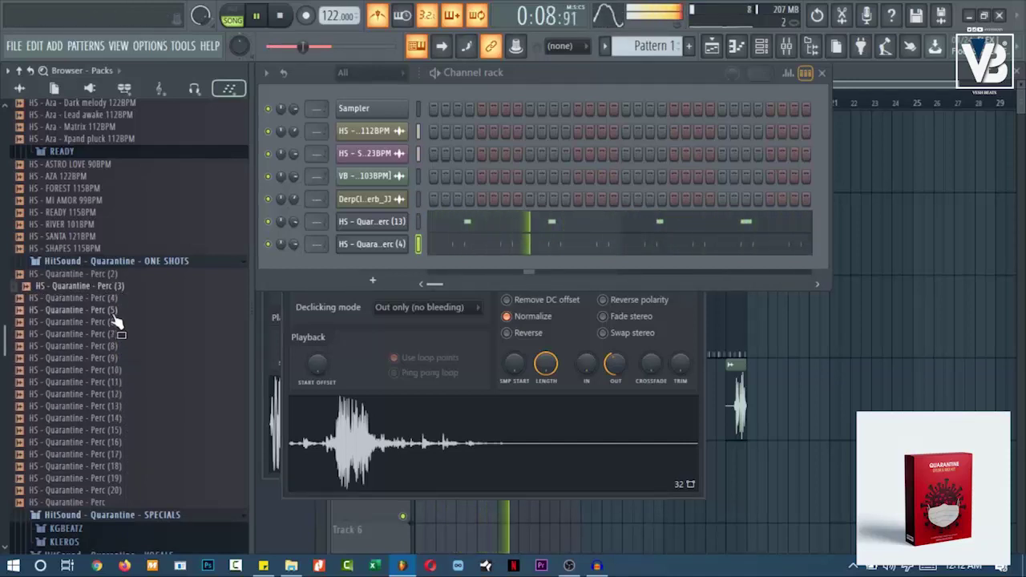
click(118, 275)
- Add HS - Quarantine - Perc (3) as a channel, record two A4 hits across the two-bar pattern and quantize them
click(118, 286)
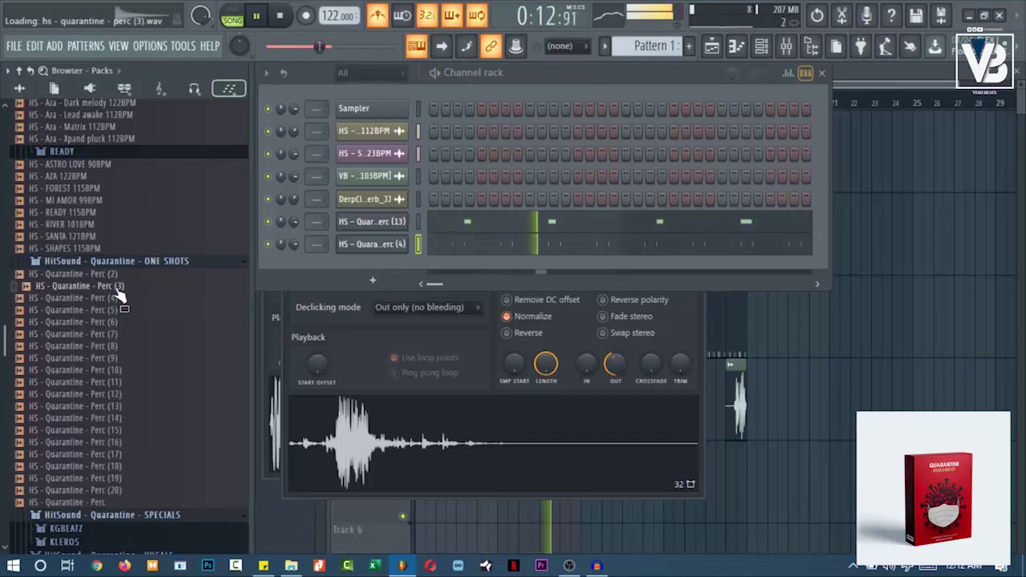
drag(118, 297, 320, 263)
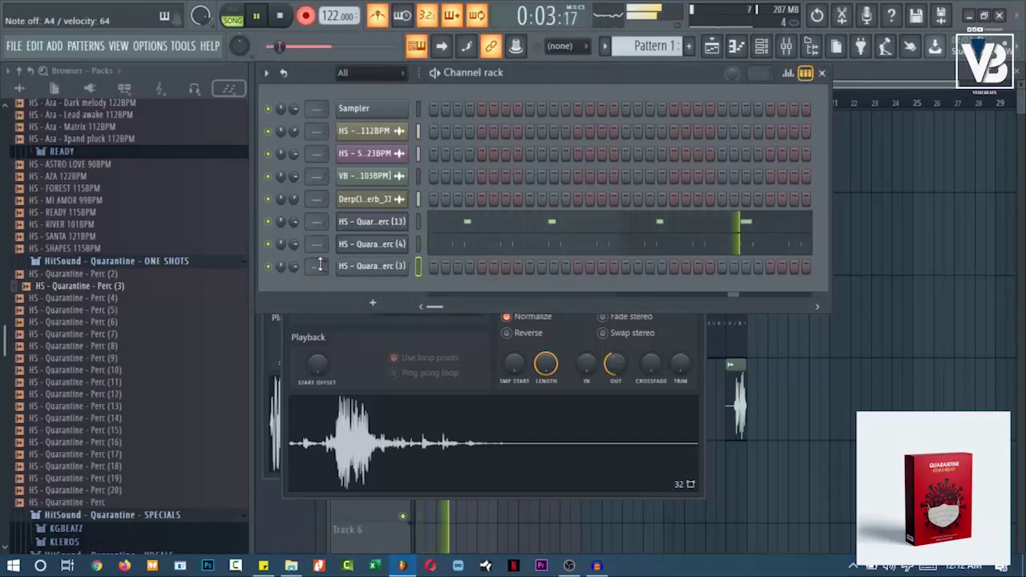
click(485, 267)
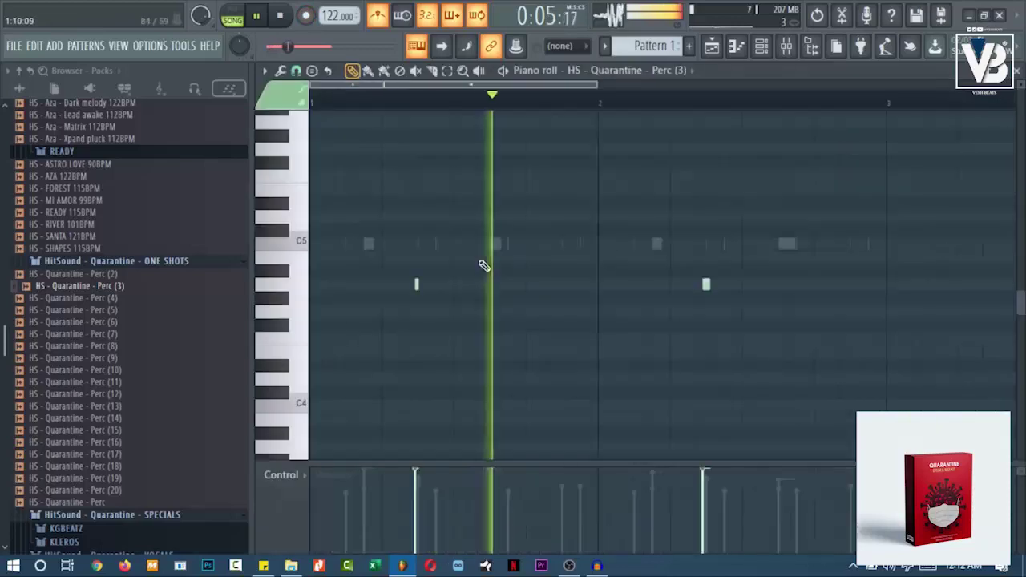
key(alt+q)
key(Return)
key(Escape)
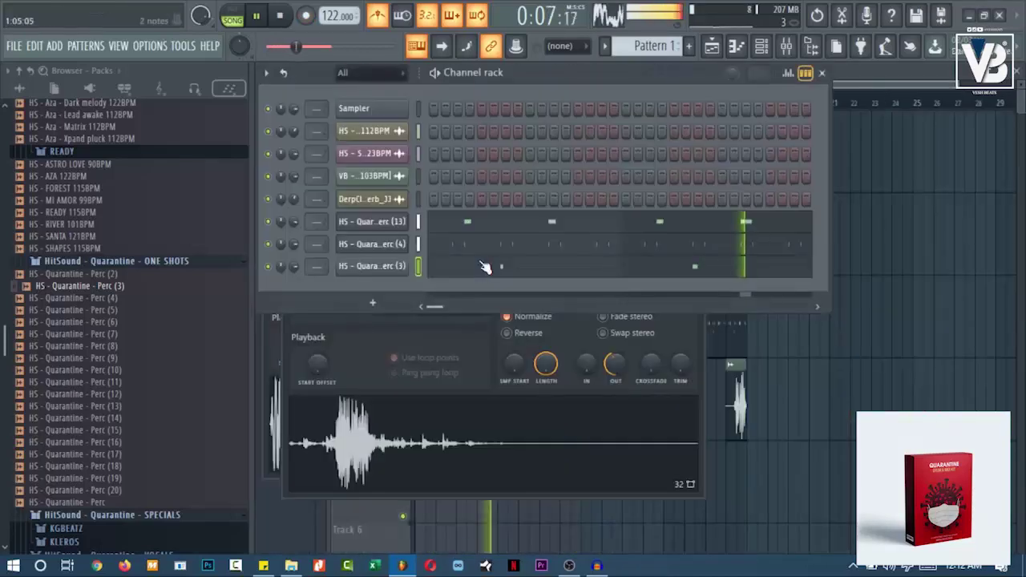
- Examine the envelope, miscellaneous and sample settings of the Perc (3) channel
click(368, 265)
click(364, 207)
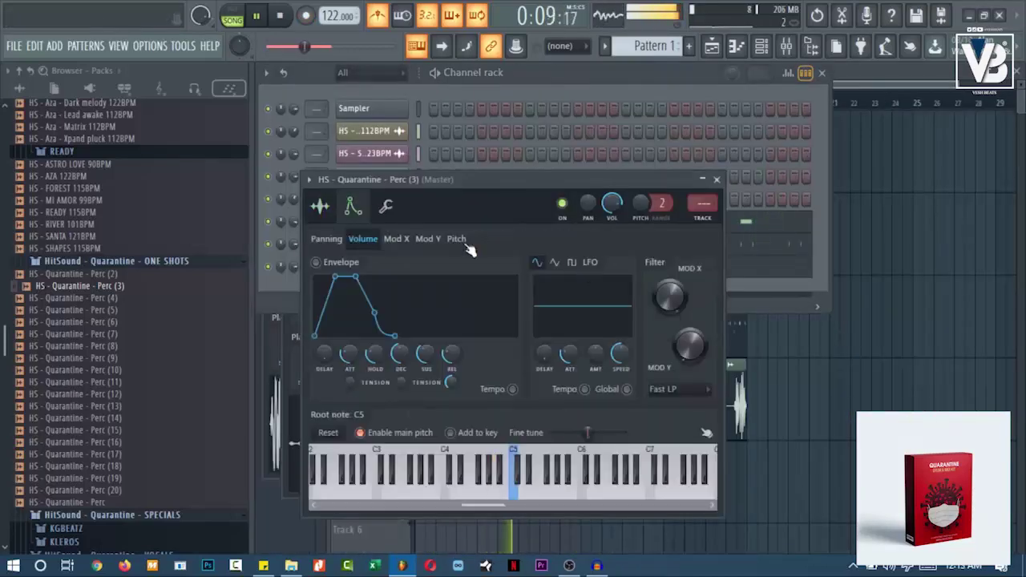
click(385, 207)
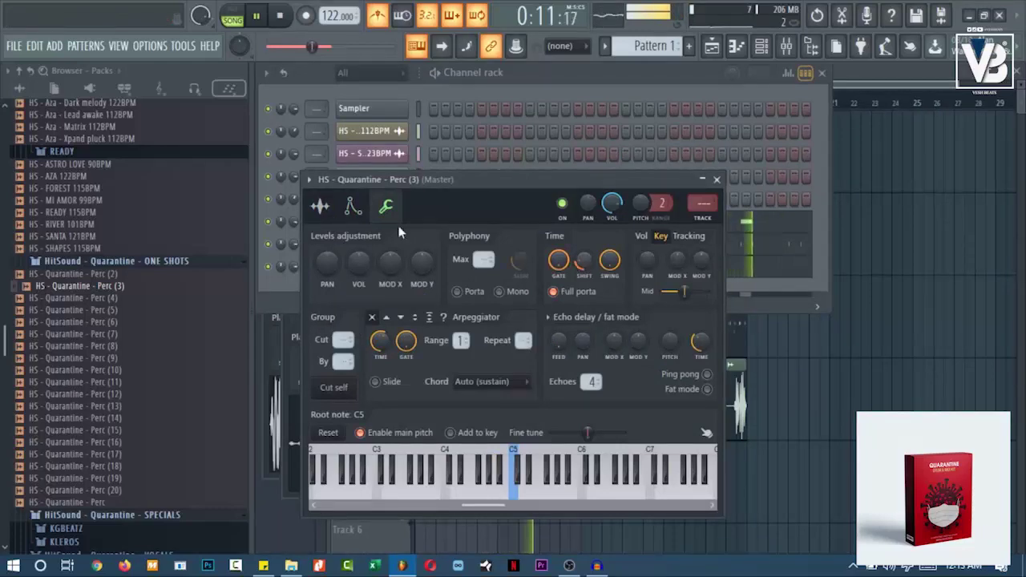
click(321, 207)
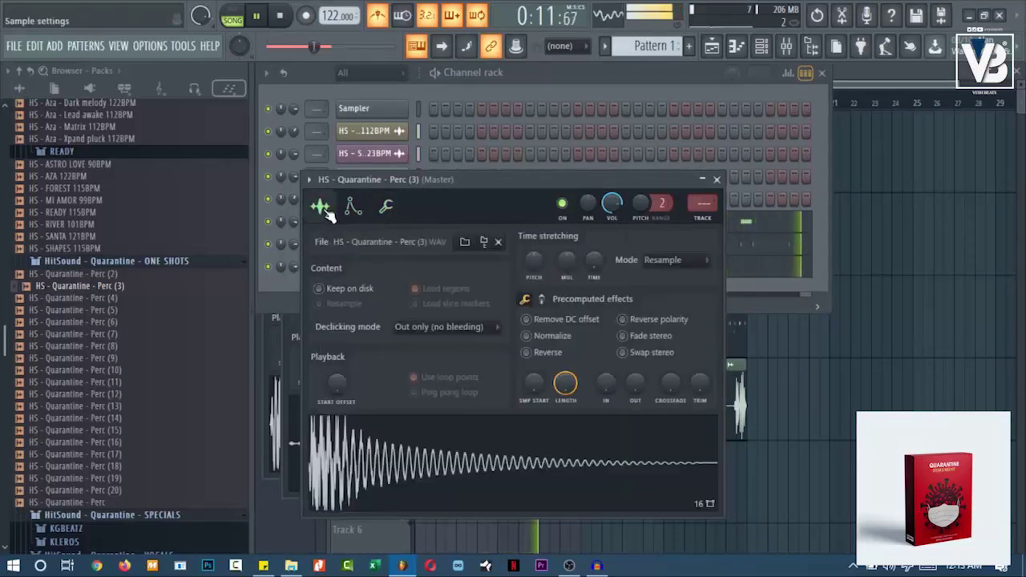
click(516, 72)
- Add a Nexus instrument channel and load the SNB - Golden Strings preset from a SupaNovaBeats XP category
click(377, 303)
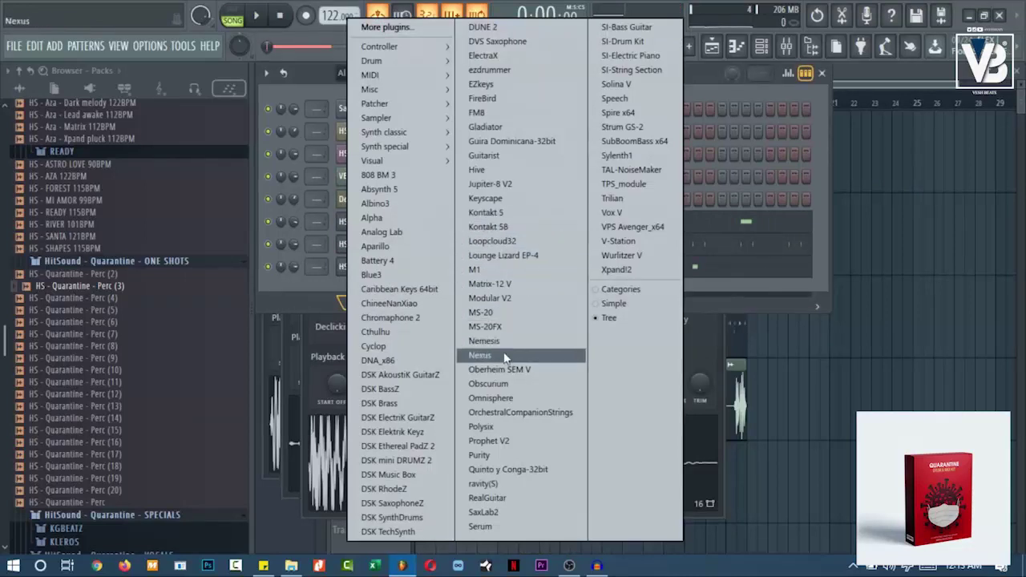
click(481, 356)
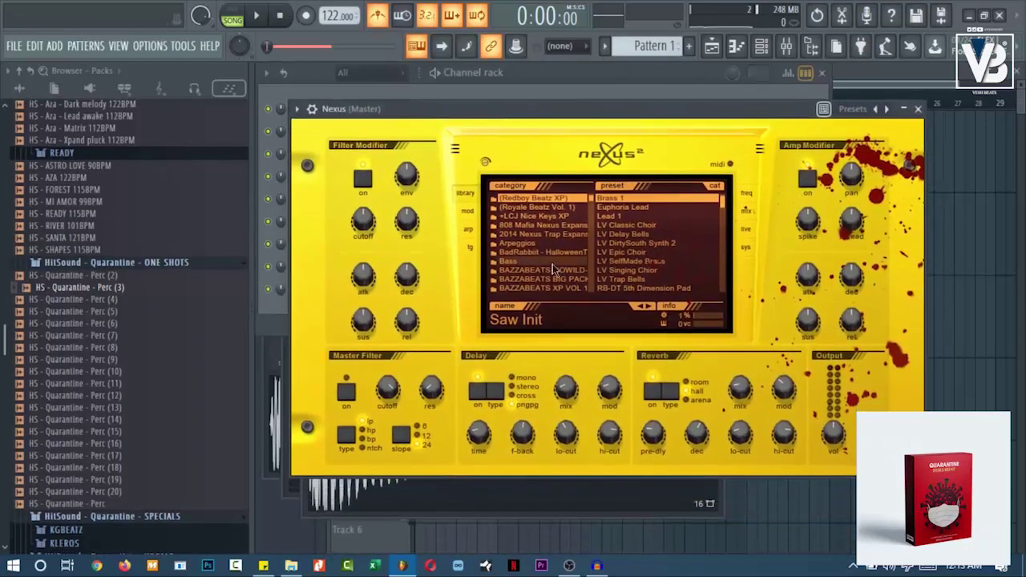
scroll(551, 279, down, 15)
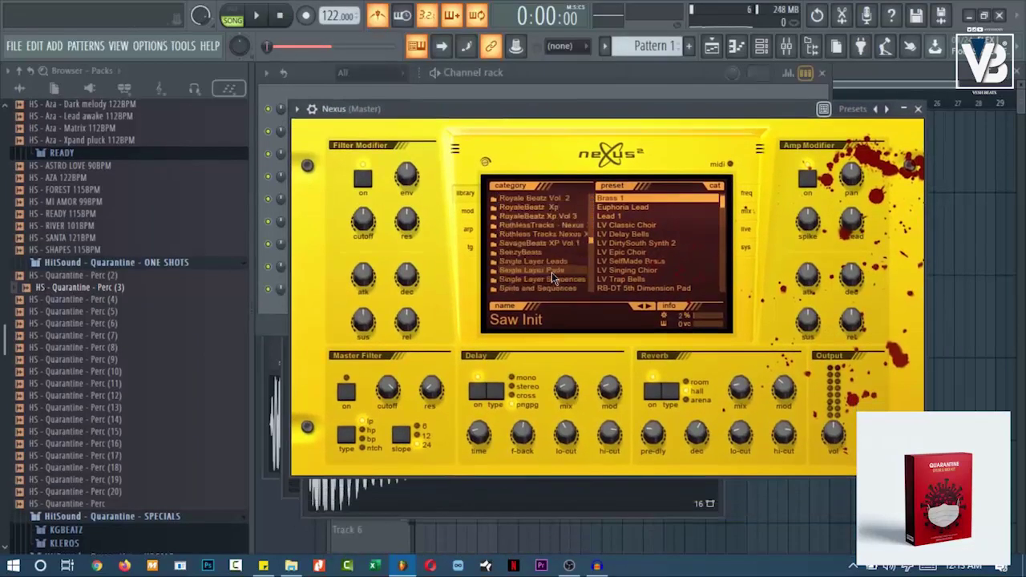
scroll(551, 272, up, 9)
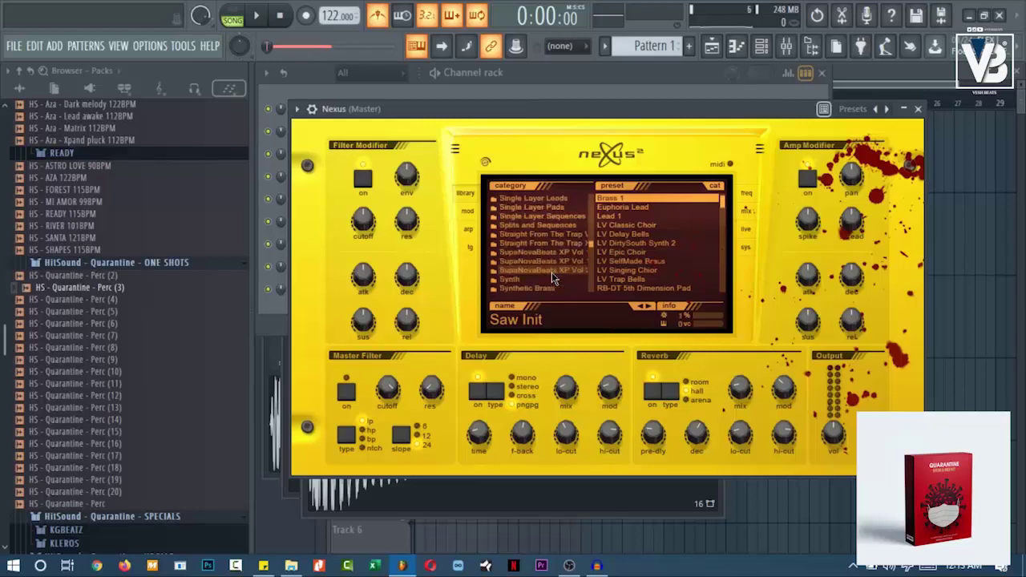
click(552, 271)
click(656, 270)
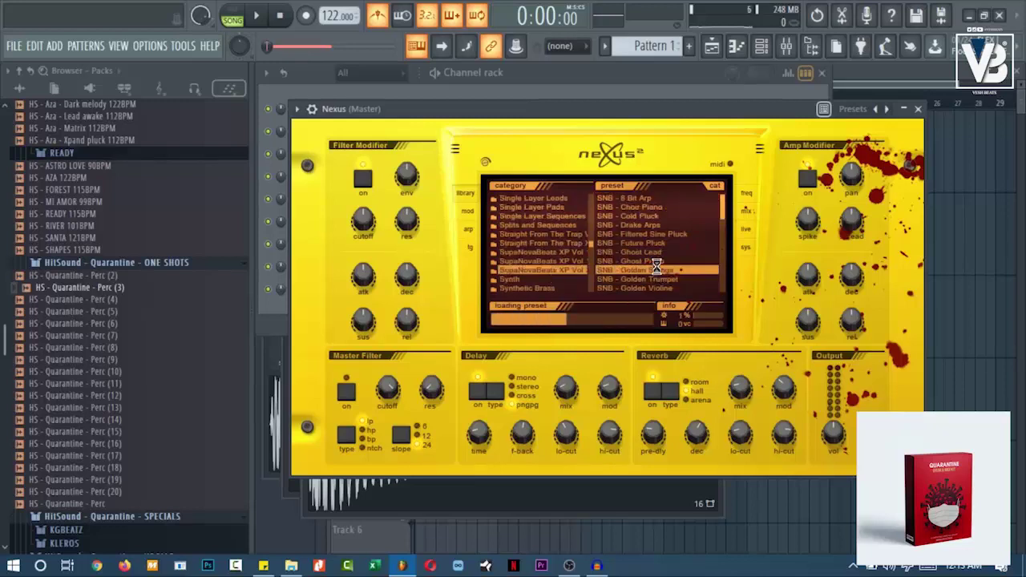
- Rehearse the strings over the arrangement, then record an eight-bar melody into a new Pattern 2 placed at bar 1 of Track 5
key(space)
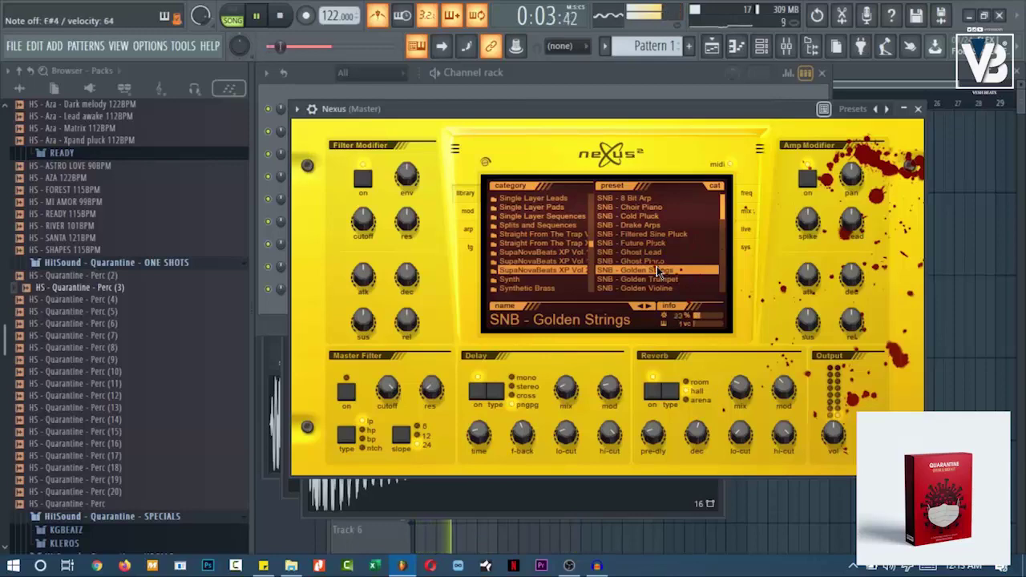
key(space)
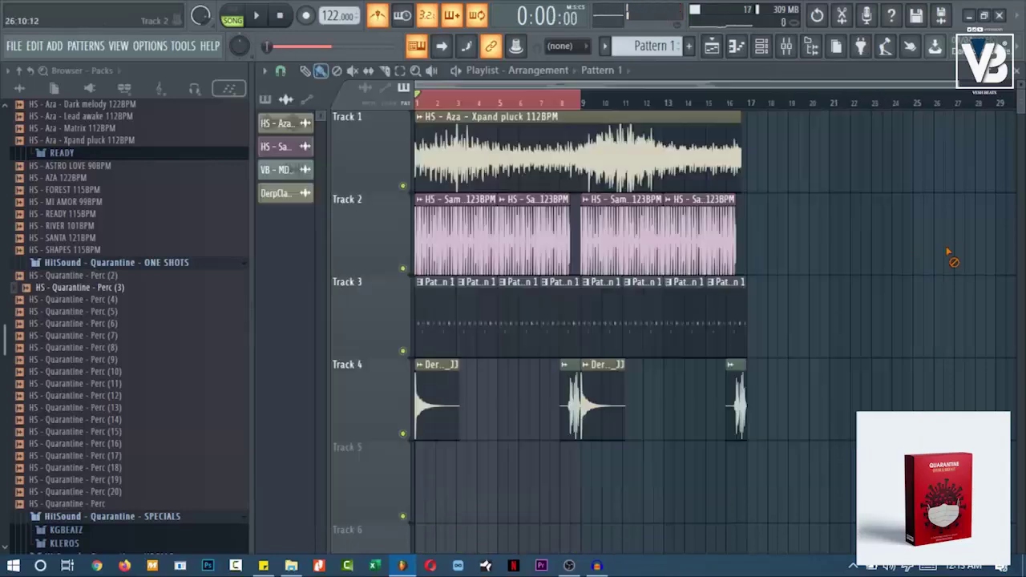
key(F4)
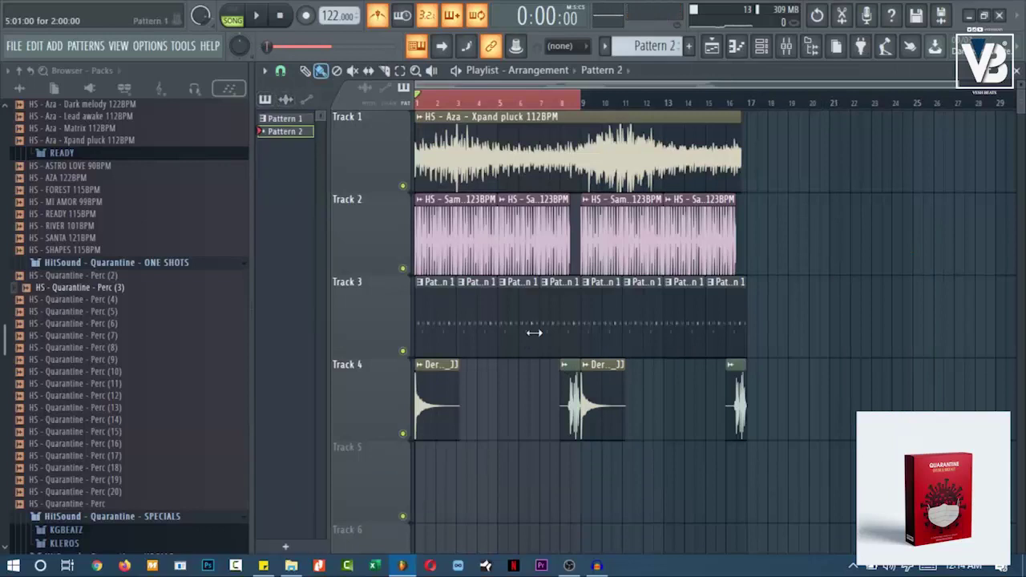
click(420, 477)
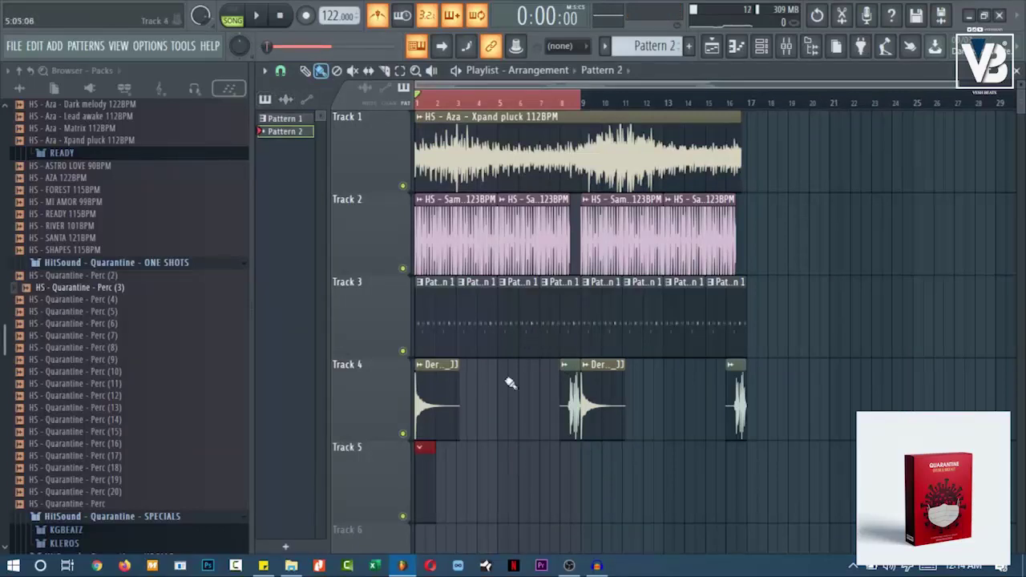
key(space)
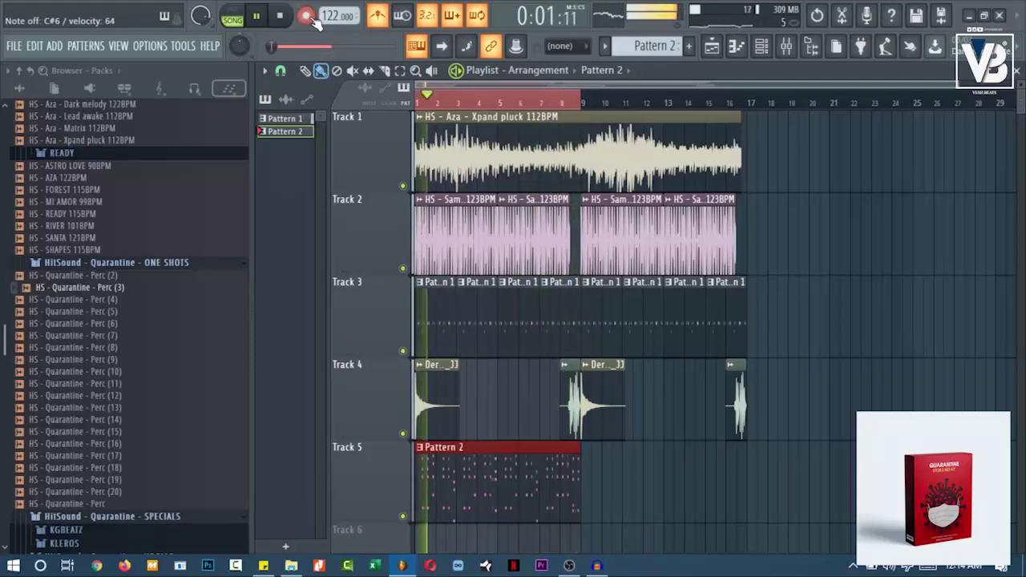
- Quantize the start times of the recorded Nexus string notes in Pattern 2, leaving their durations unchanged
double_click(534, 474)
key(alt+q)
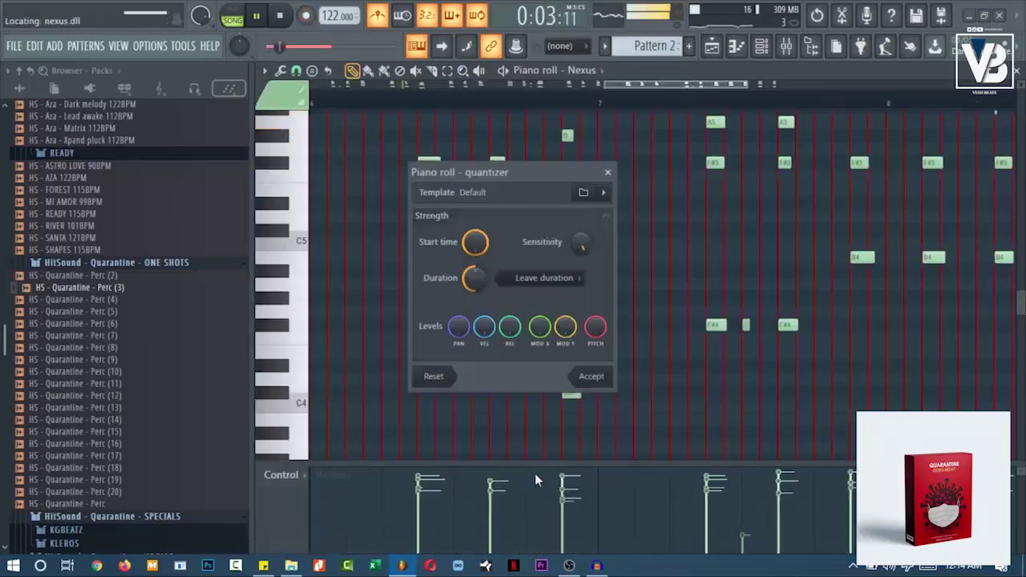
key(Return)
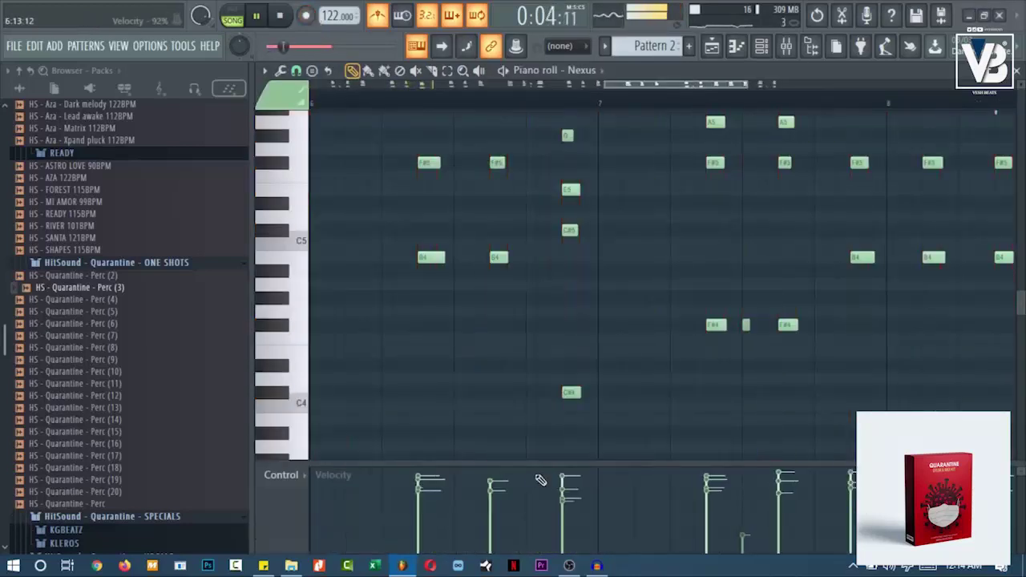
ctrl+right_click(545, 365)
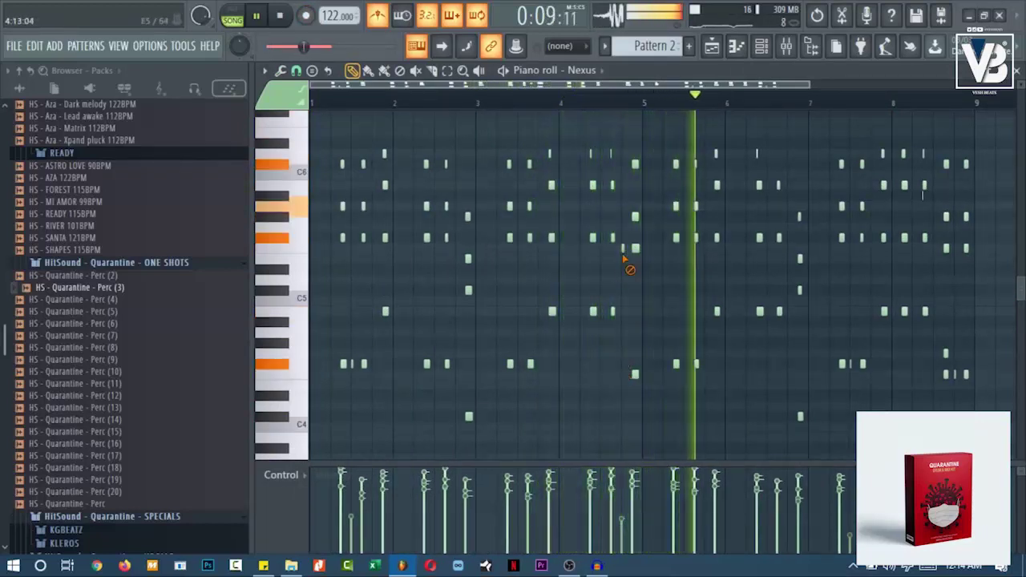
- Shape the Golden Strings sound in Nexus: set the amp modifier attack to -89 and adjust its release and the output volume
key(F7)
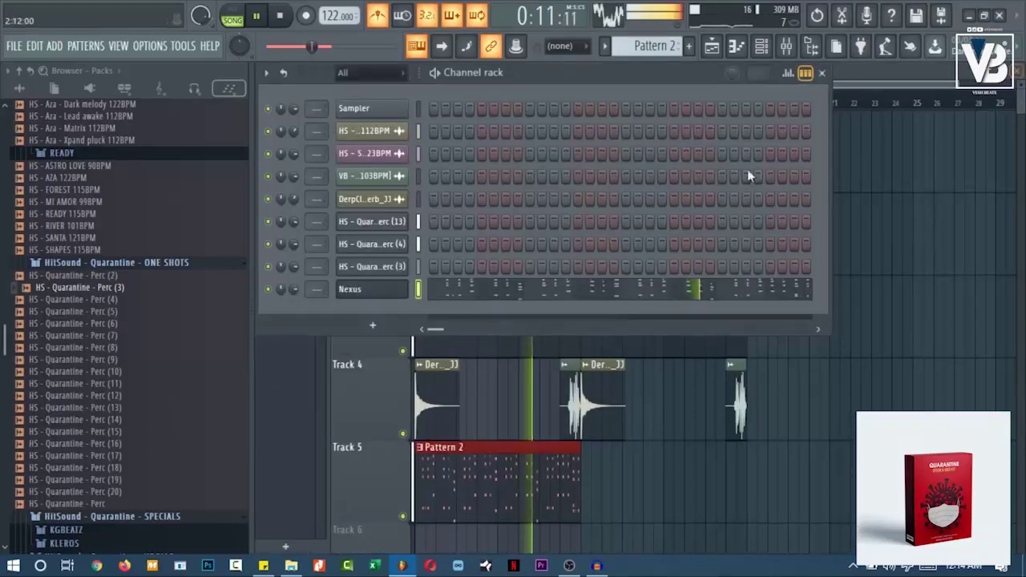
click(400, 290)
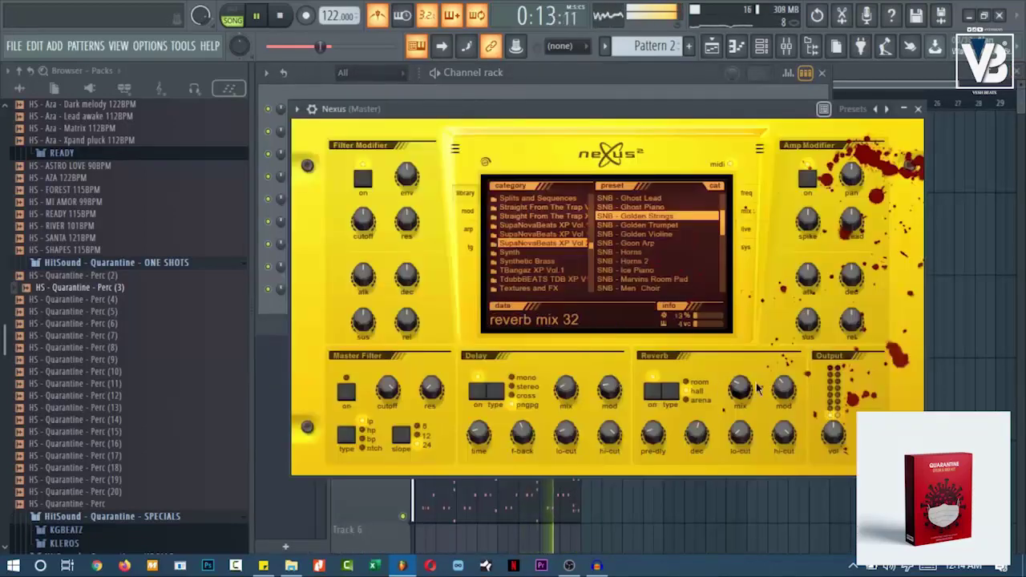
drag(807, 277, 794, 321)
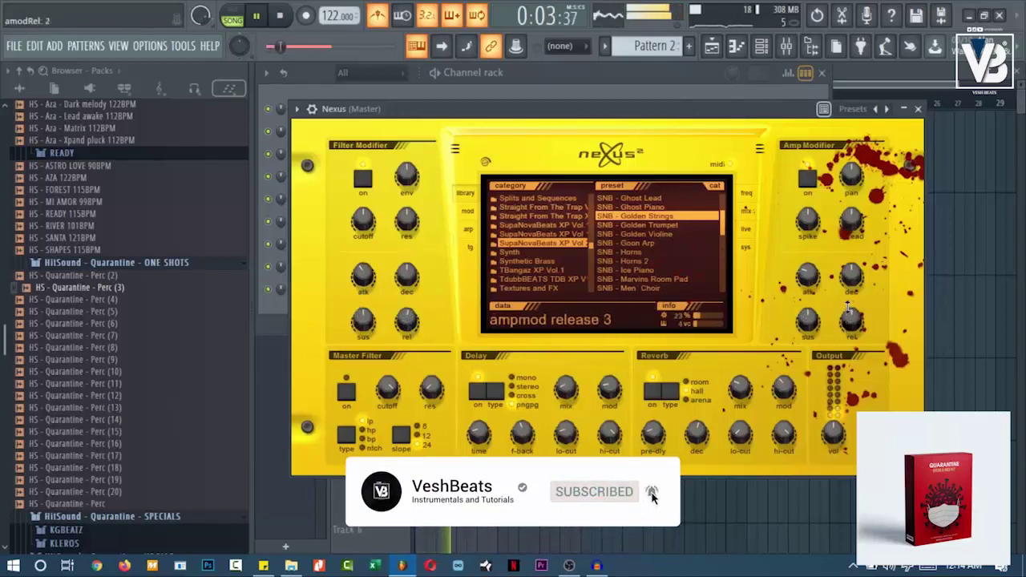
mouse_move(848, 308)
mouse_down()
mouse_move(848, 293)
mouse_move(848, 305)
mouse_up()
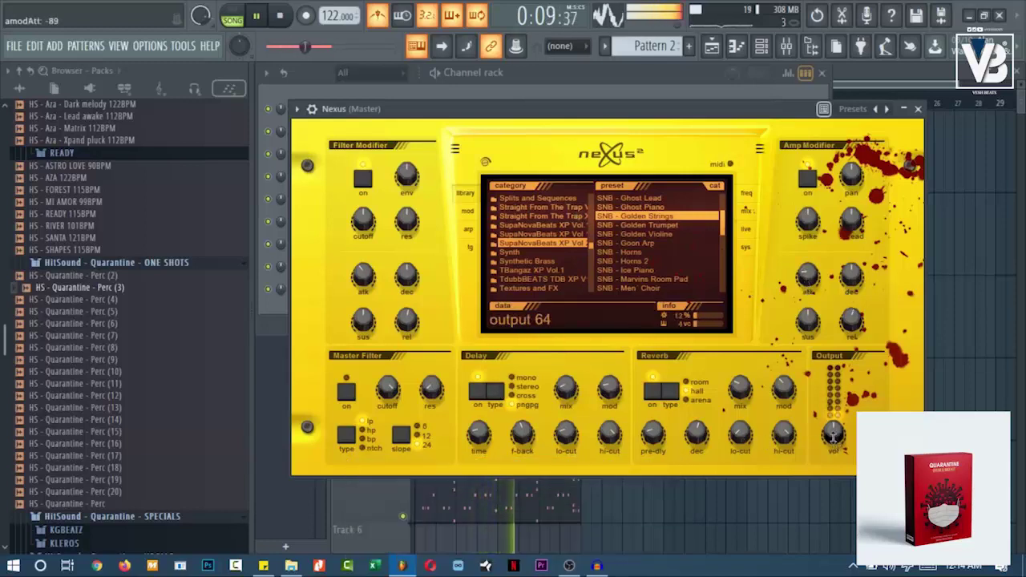
drag(833, 437, 834, 427)
- Clone the Nexus channel and load the SNB - Horns preset in the copy
click(617, 84)
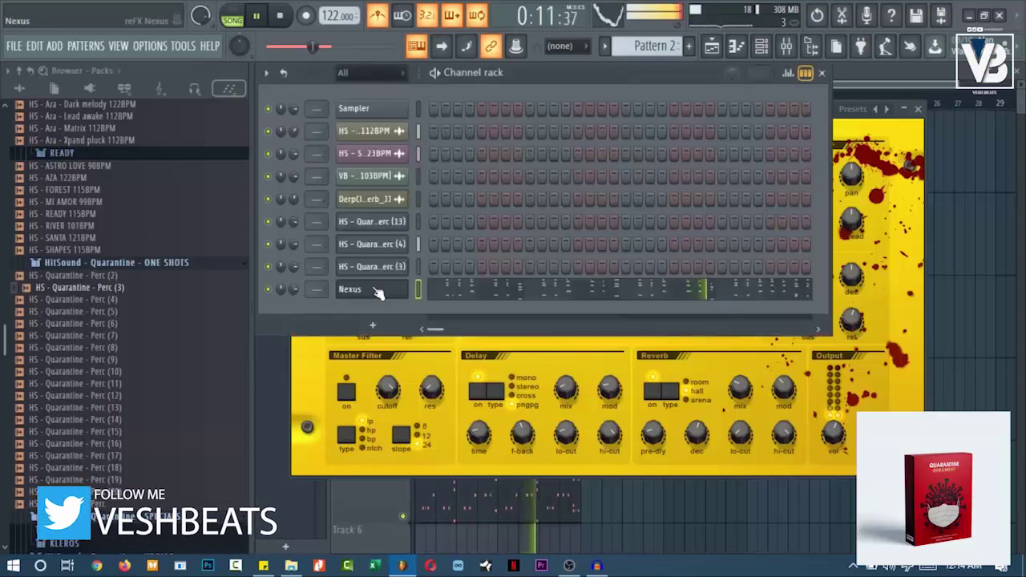
right_click(368, 287)
click(449, 420)
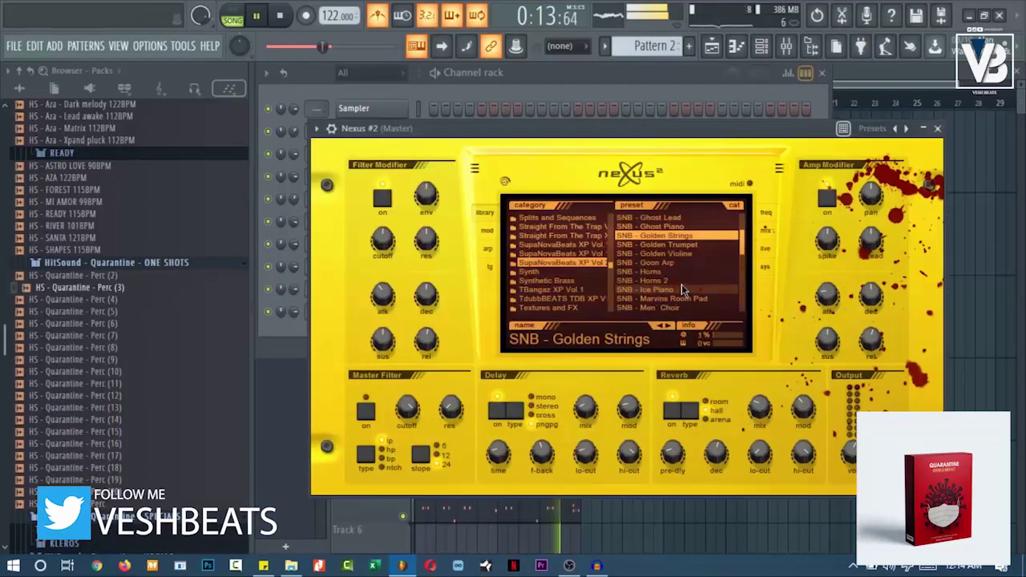
click(683, 274)
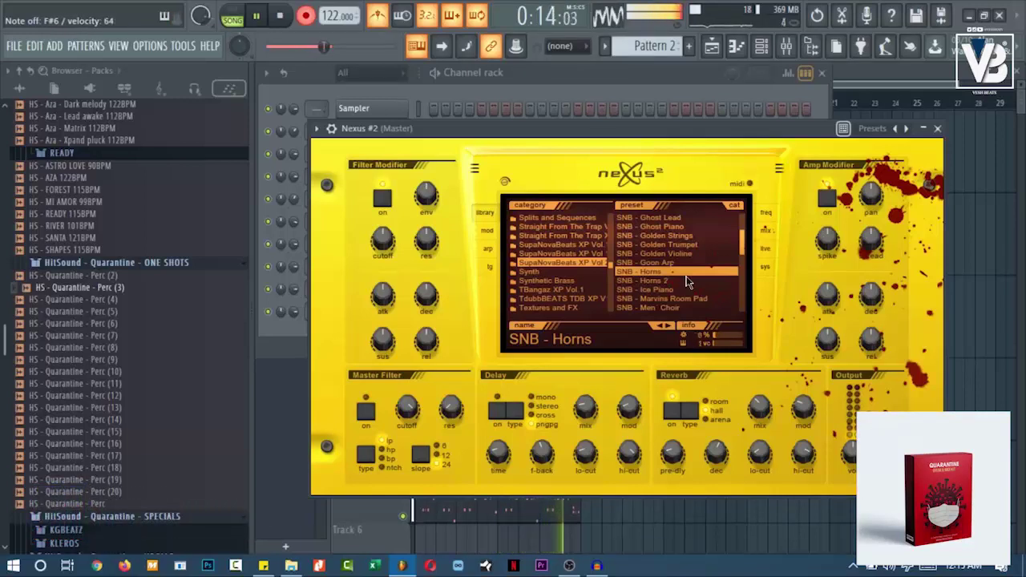
- Record a repeating F#6 horn part across eight bars in a new Pattern 3 on Track 6 and quantize it
key(F4)
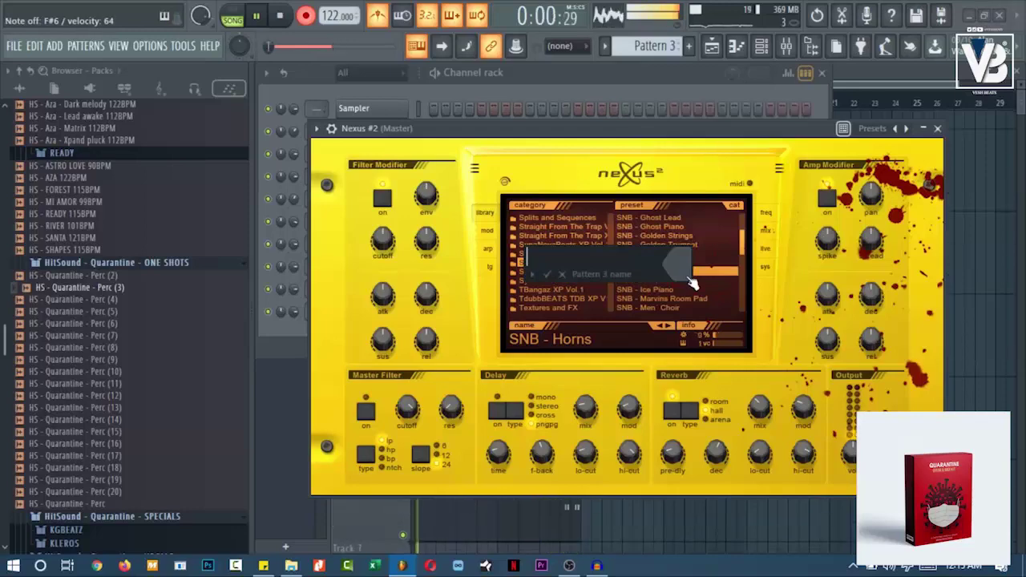
key(Return)
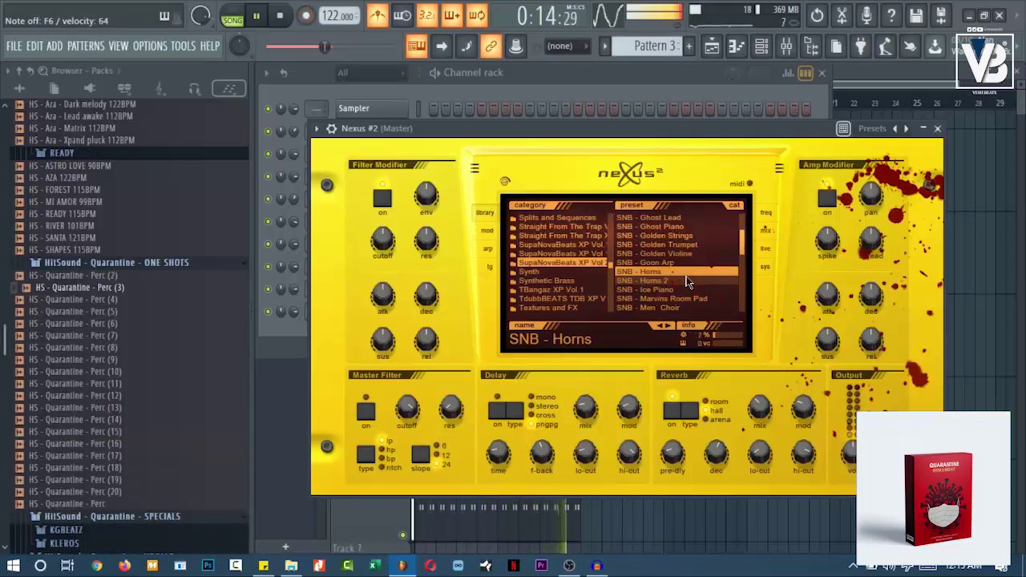
click(630, 76)
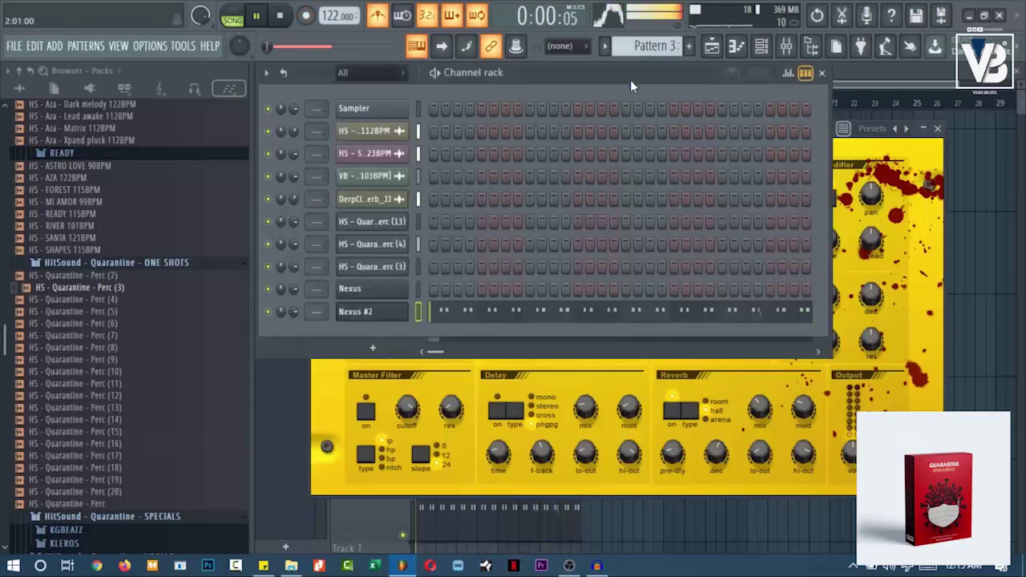
click(633, 314)
key(alt+q)
key(Return)
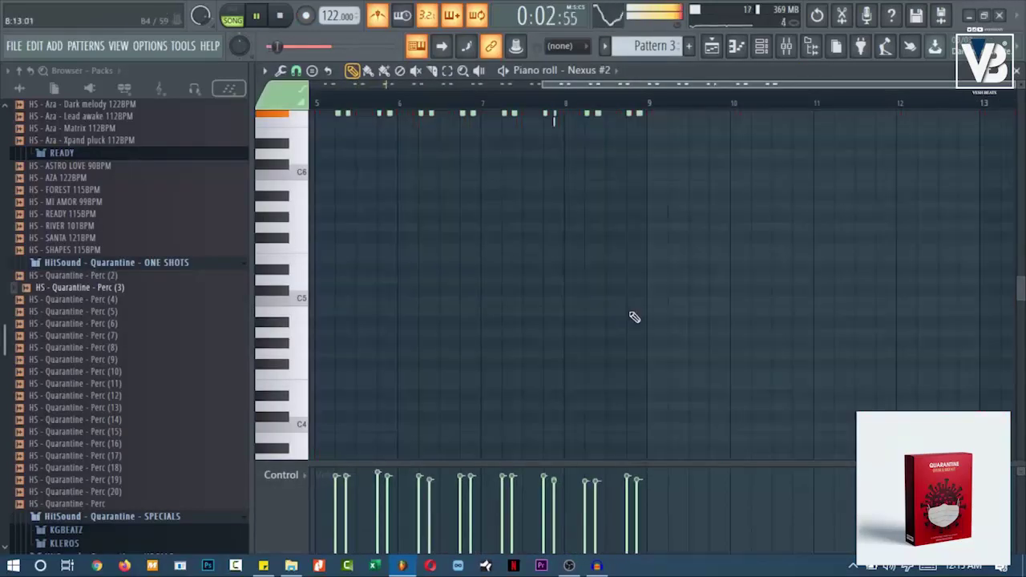
scroll(813, 313, up, 4)
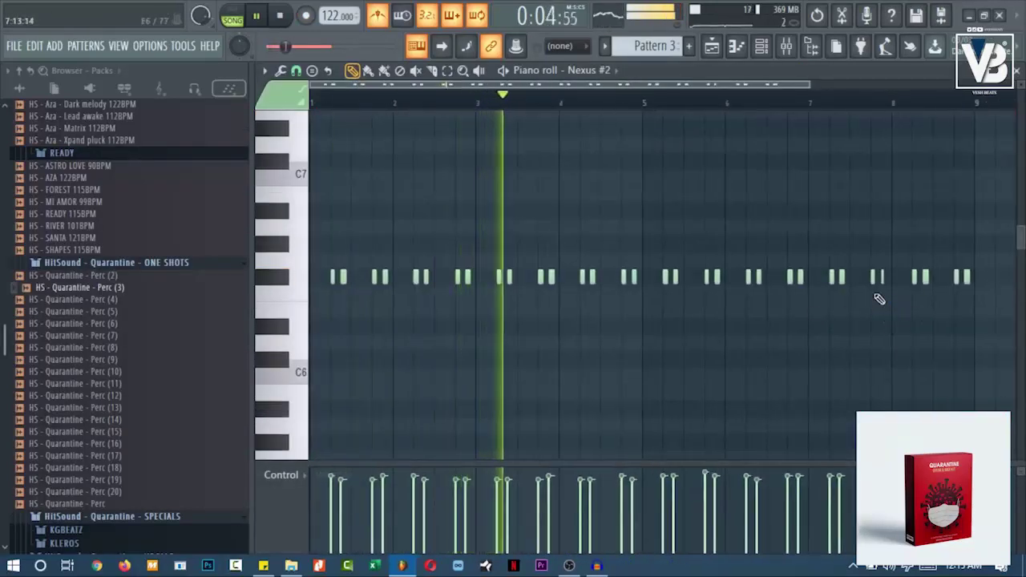
- Set the horns' amp modifier attack to -60 in Nexus #2 and clone that channel
key(F7)
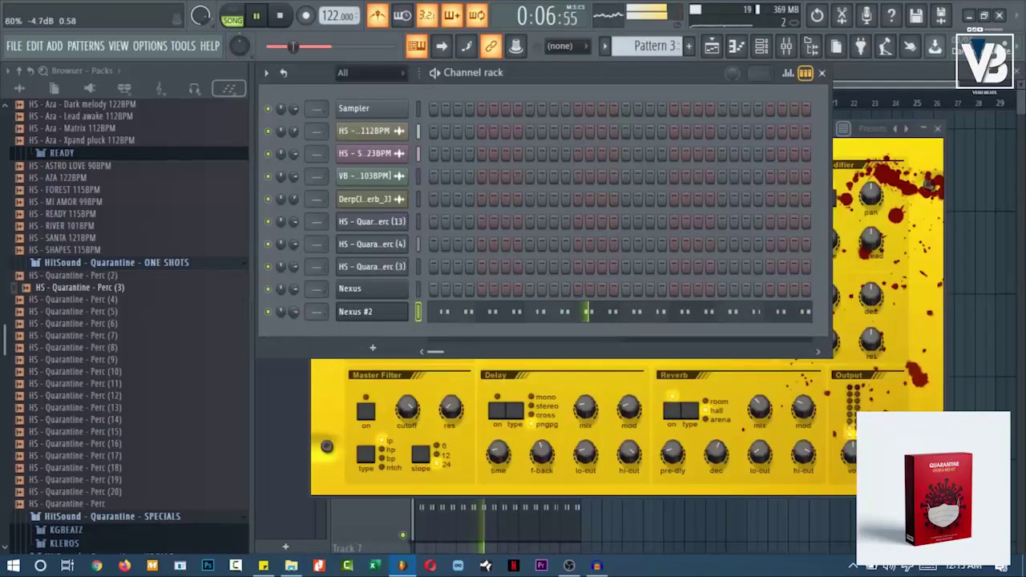
click(876, 349)
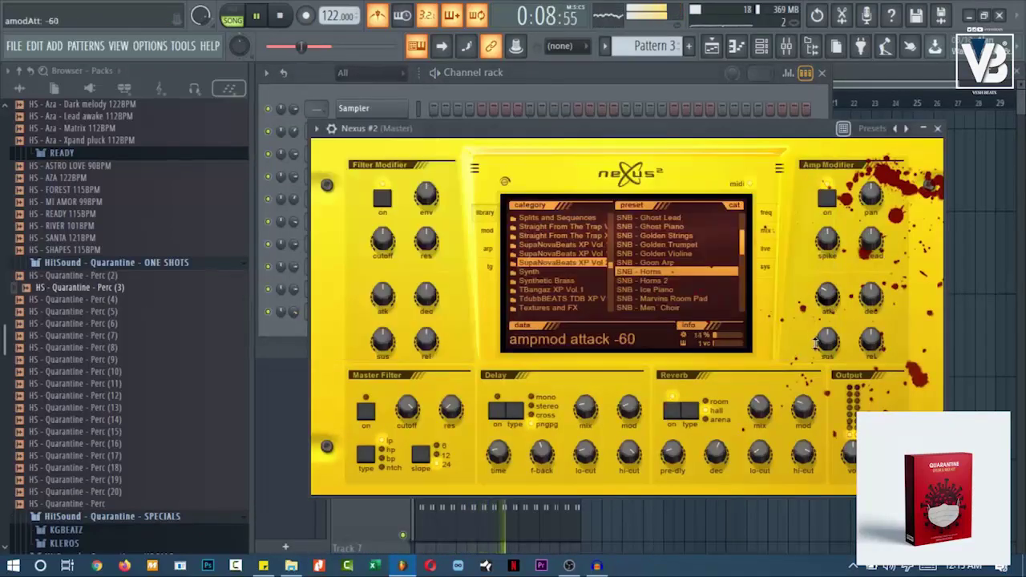
click(657, 93)
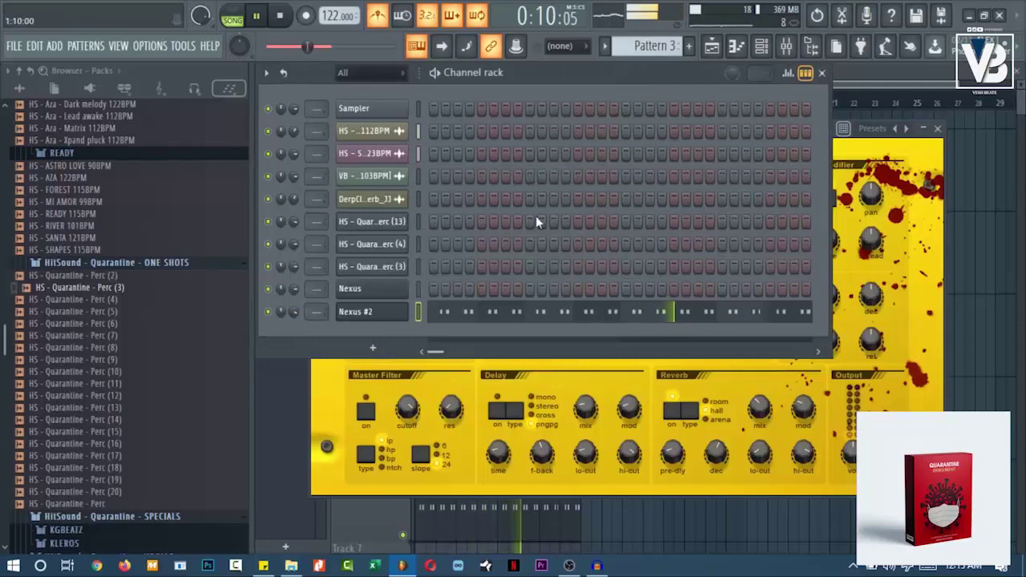
right_click(384, 309)
click(476, 442)
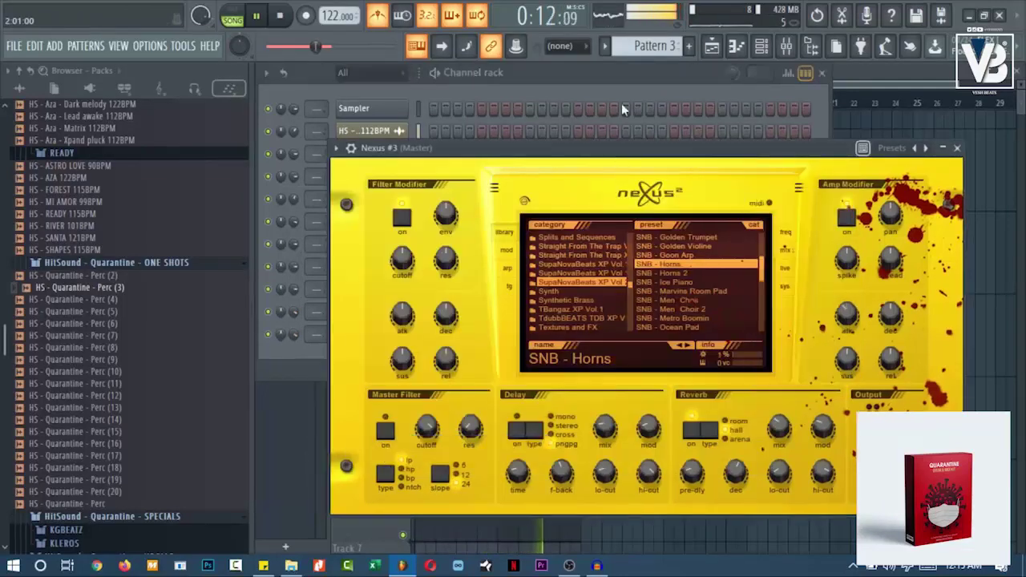
- Browse the preset categories in Nexus #3 and load GT FM Guitar 1 from XP Guitars to audition it over the loop
click(624, 77)
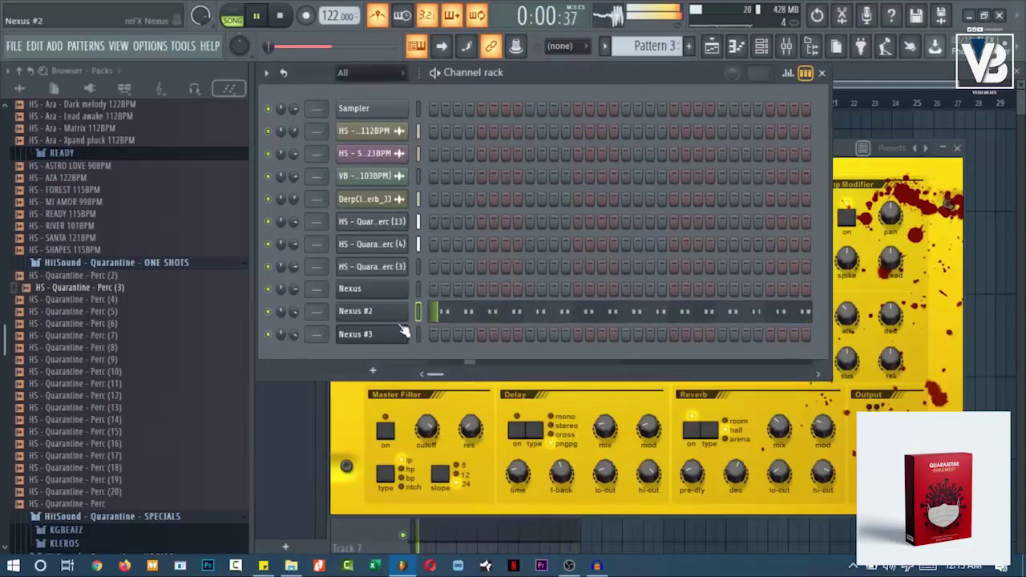
click(397, 333)
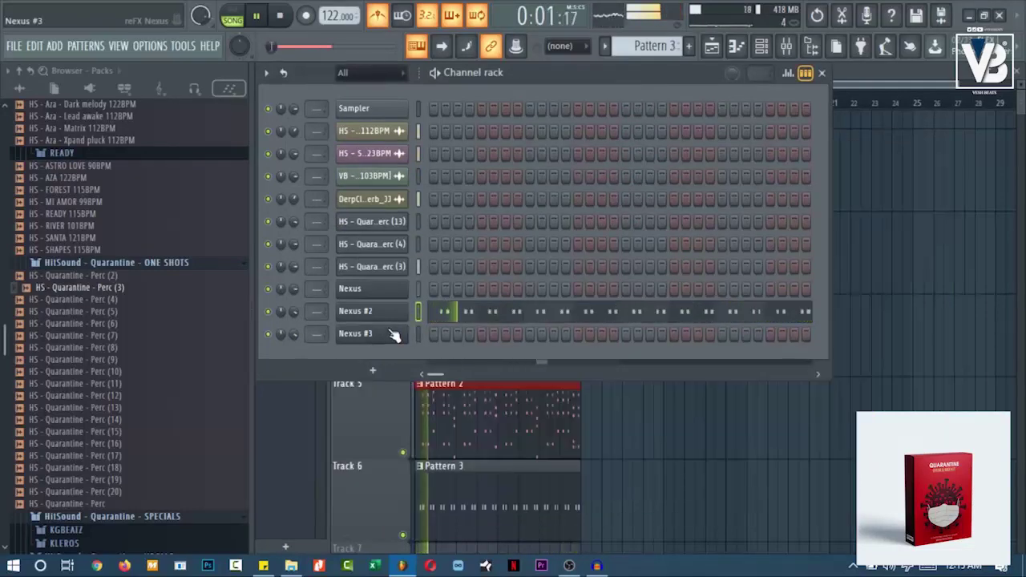
click(397, 333)
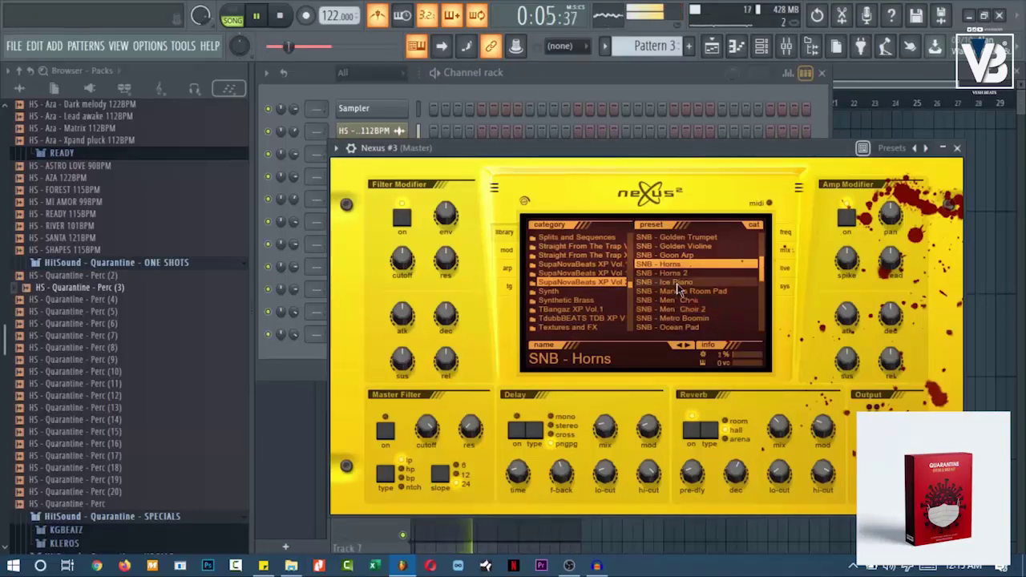
click(597, 292)
scroll(659, 298, down, 8)
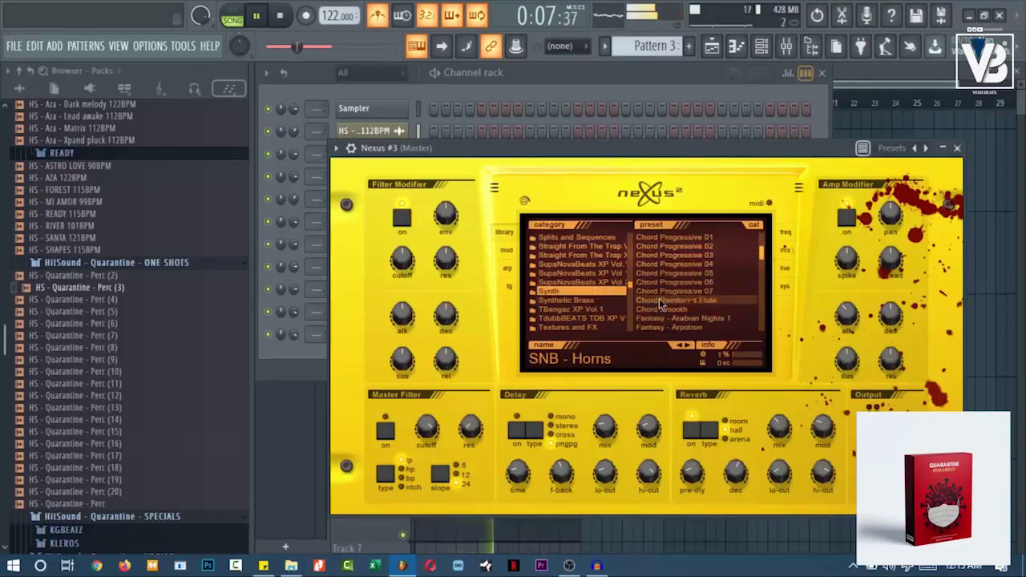
scroll(697, 304, down, 8)
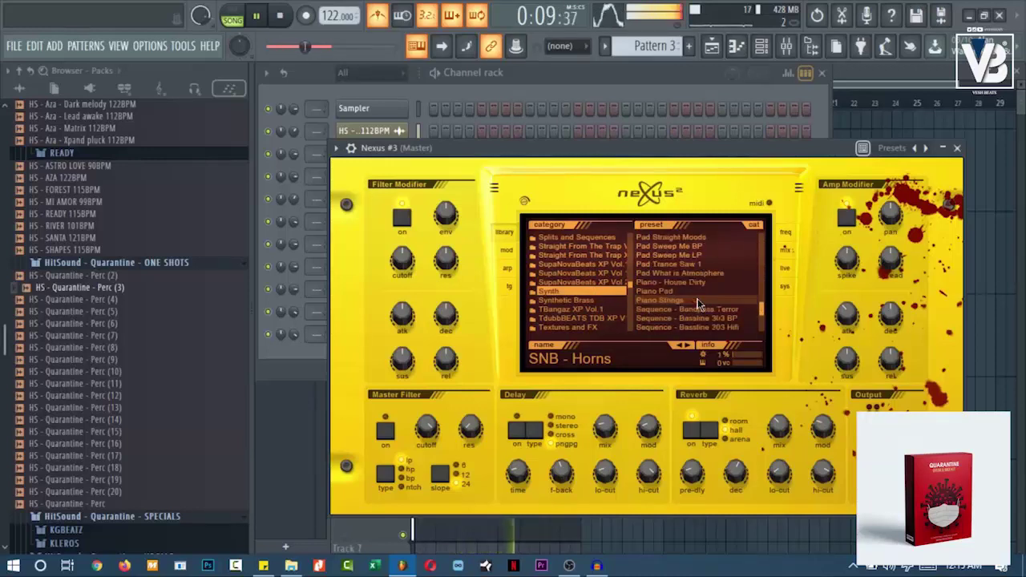
scroll(609, 318, down, 6)
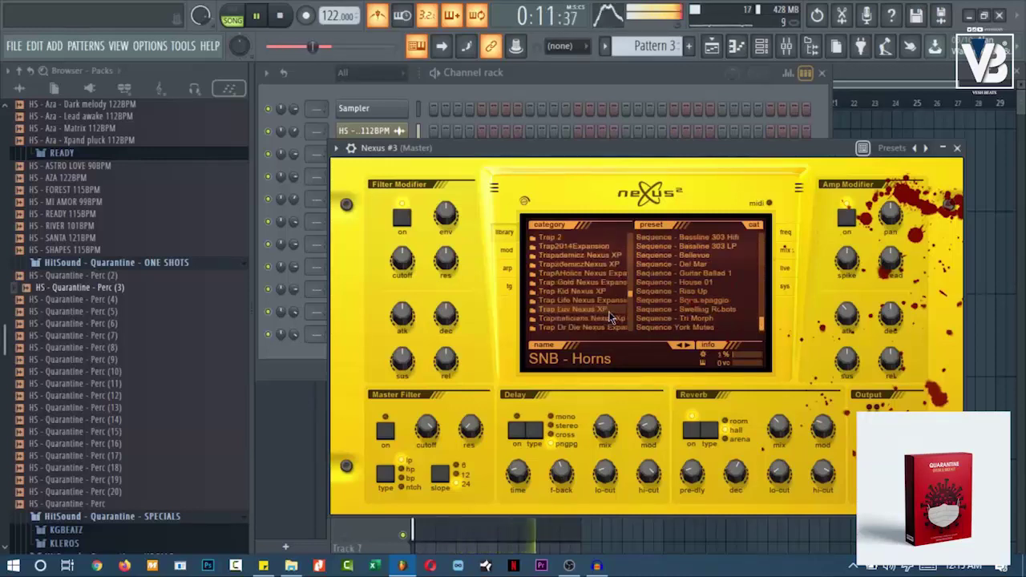
click(562, 282)
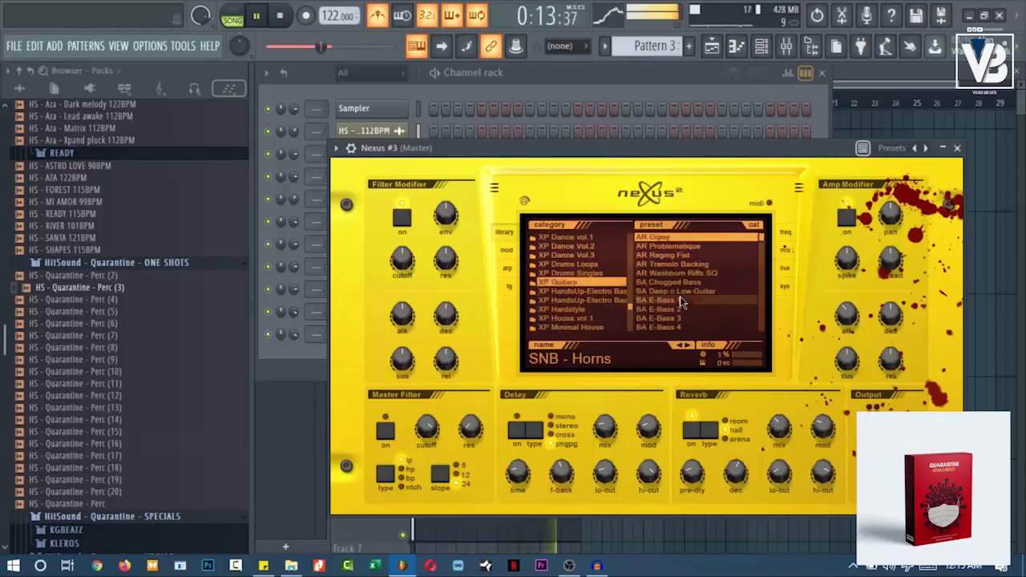
scroll(680, 300, down, 5)
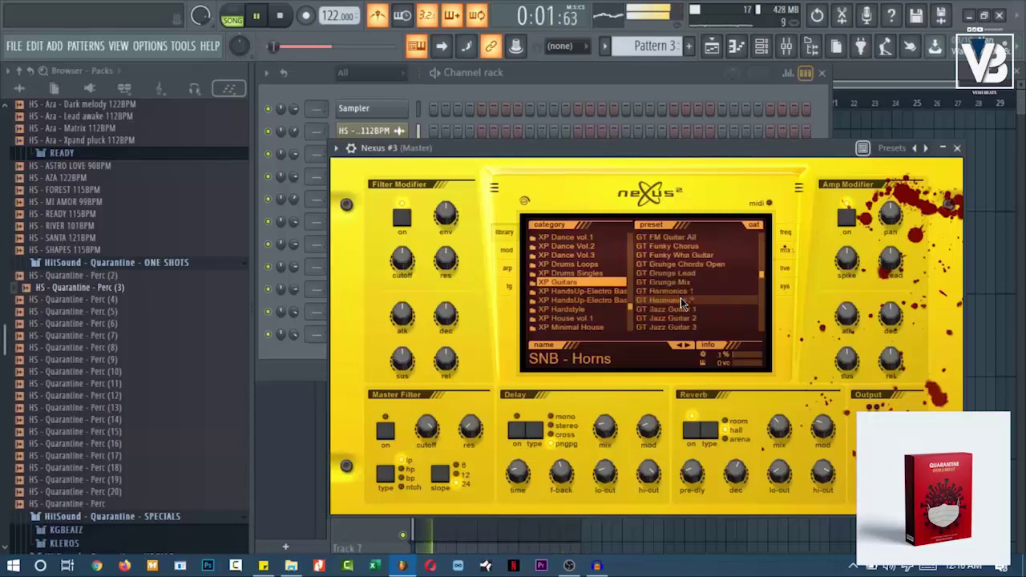
scroll(681, 281, up, 3)
click(692, 248)
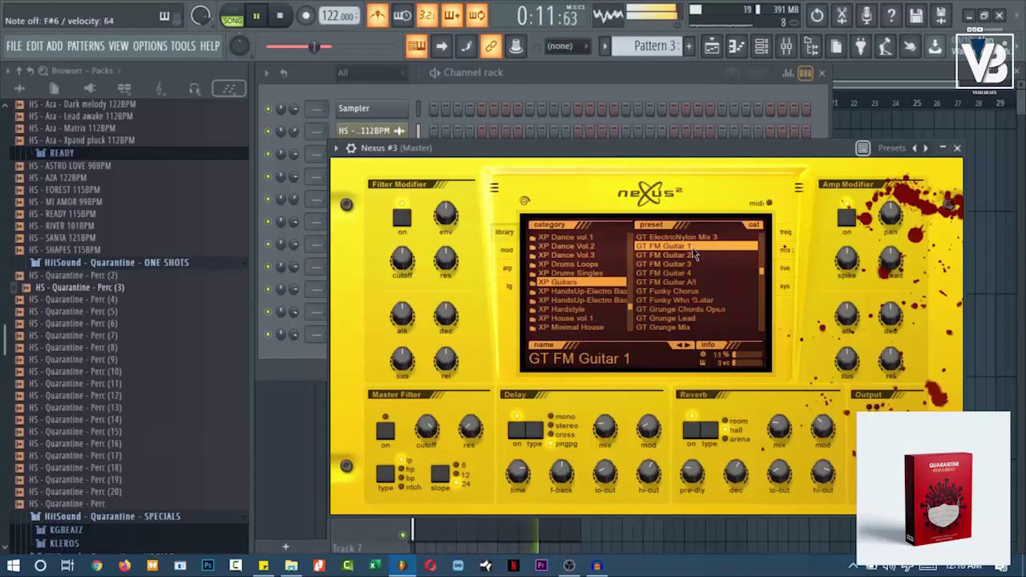
- Switch Nexus #3 to GT FM Guitar 2, audition it over the loop and return to the playlist
click(694, 254)
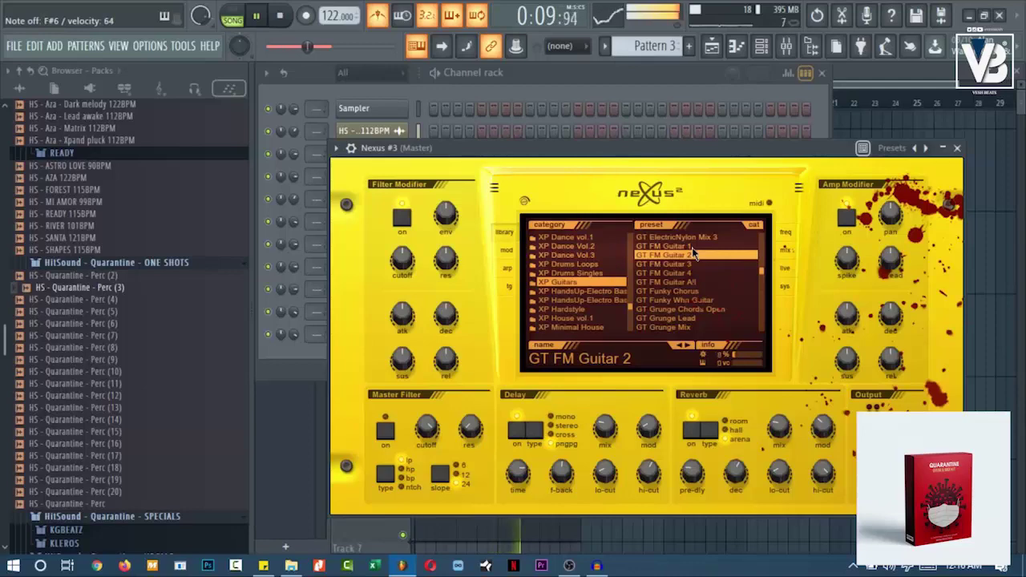
key(Escape)
key(F5)
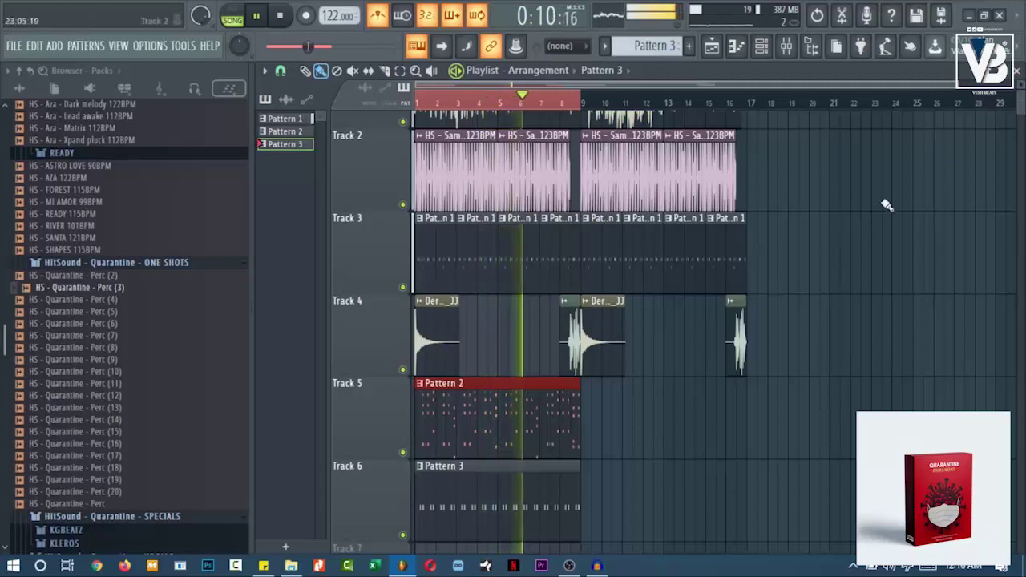
- Copy the Nexus notes in Pattern 2 into the Nexus #3 channel and check them in its piano roll
key(F5)
key(F6)
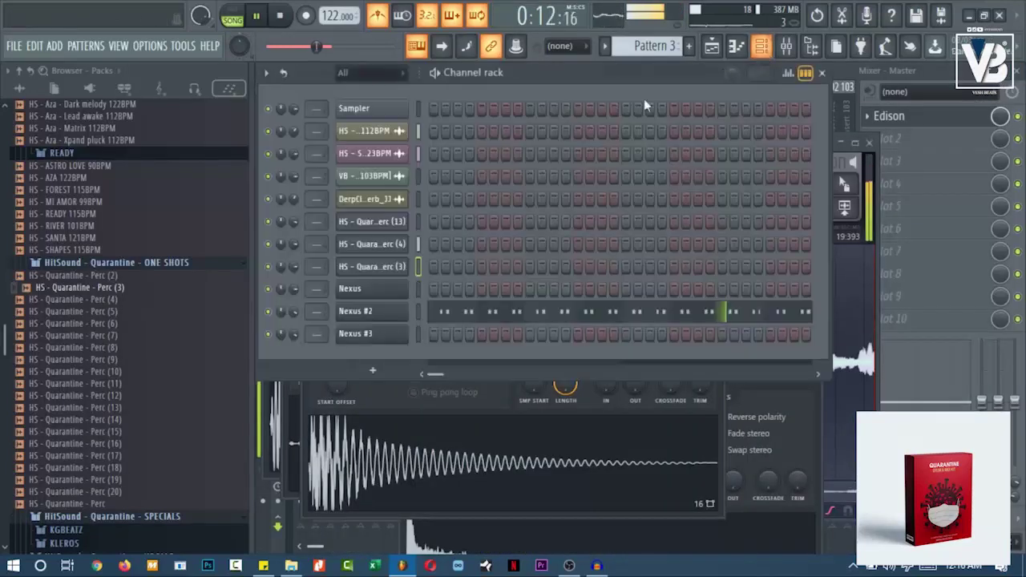
key(KP_Subtract)
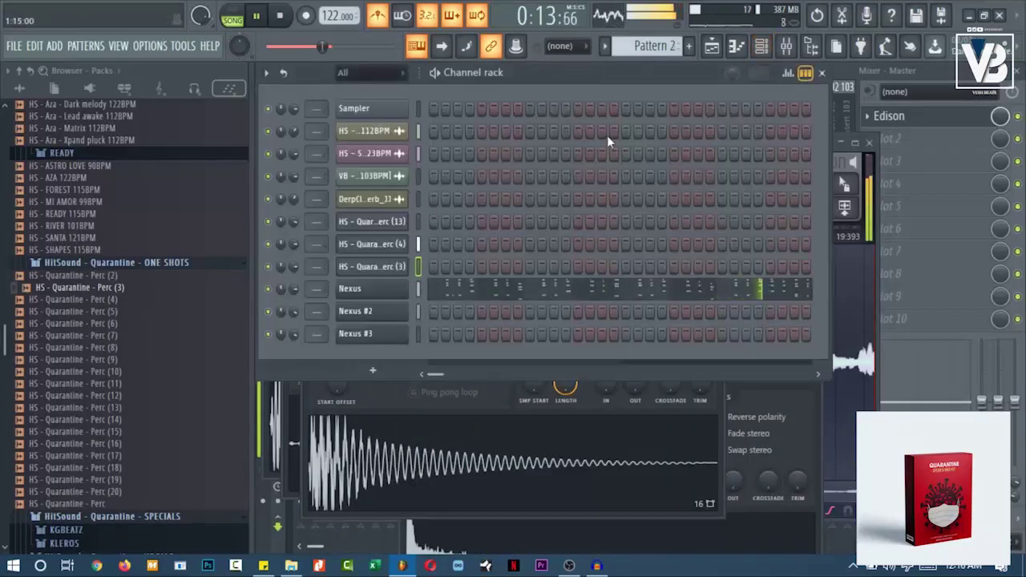
click(419, 289)
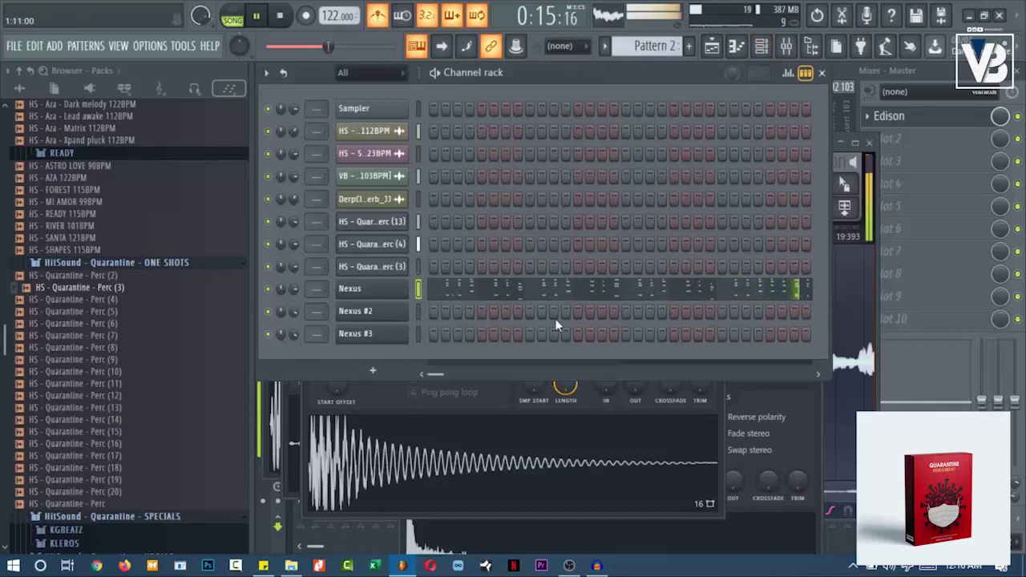
click(417, 335)
key(ctrl+v)
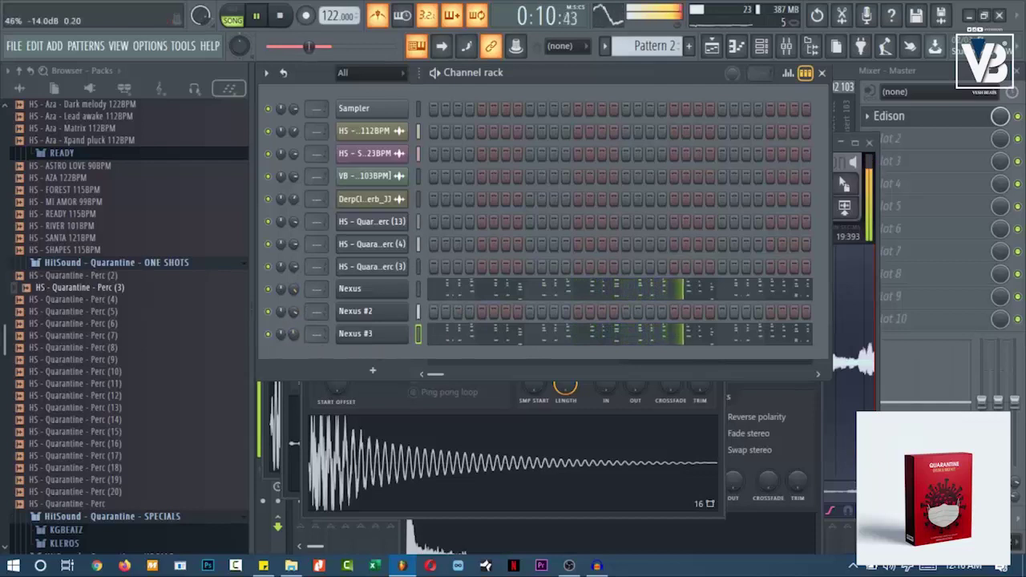
click(441, 334)
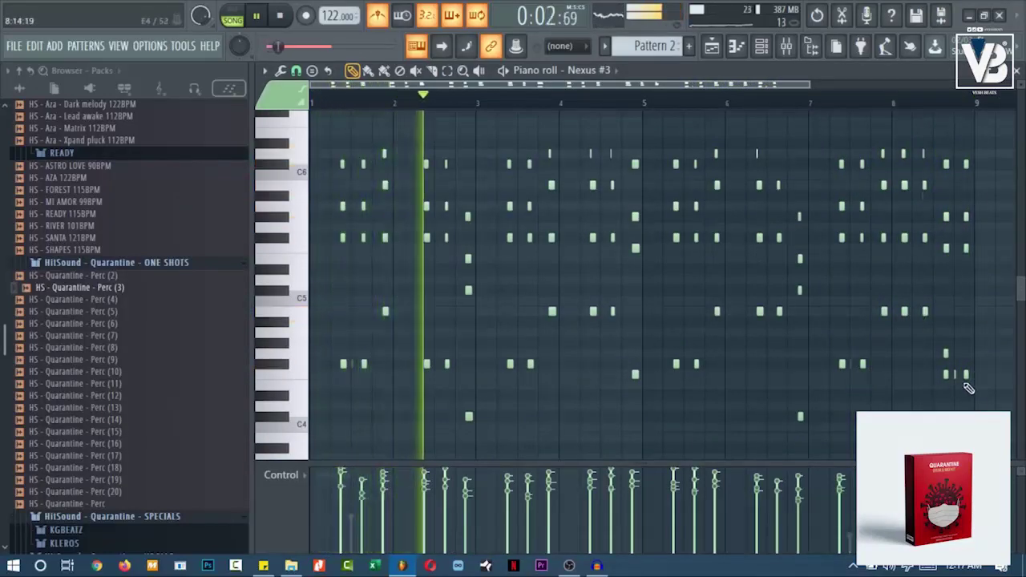
click(1015, 70)
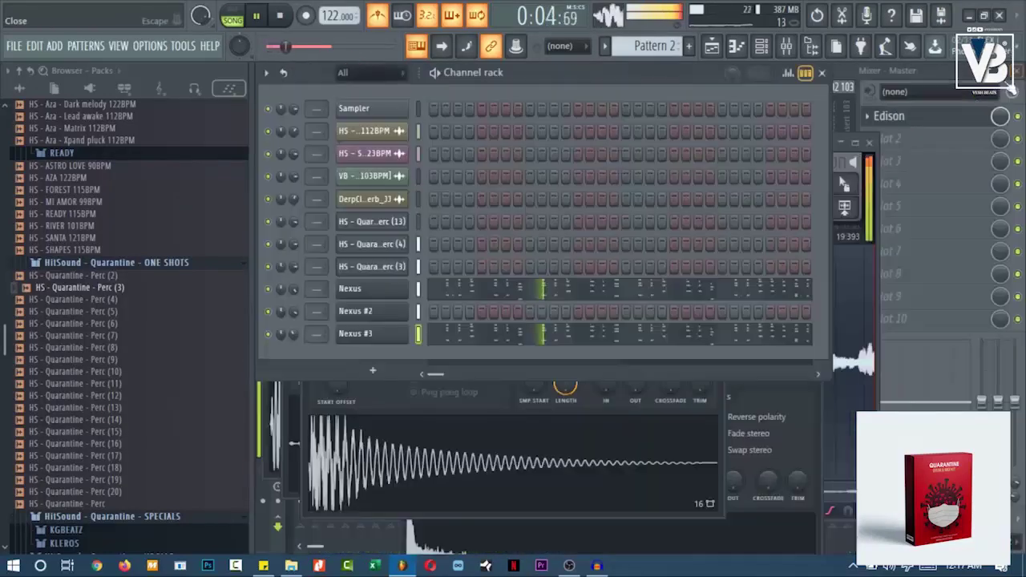
- Load the GT Jazz Guitar Thin preset from XP Guitars in Nexus #3 and adjust that channel's volume
click(360, 334)
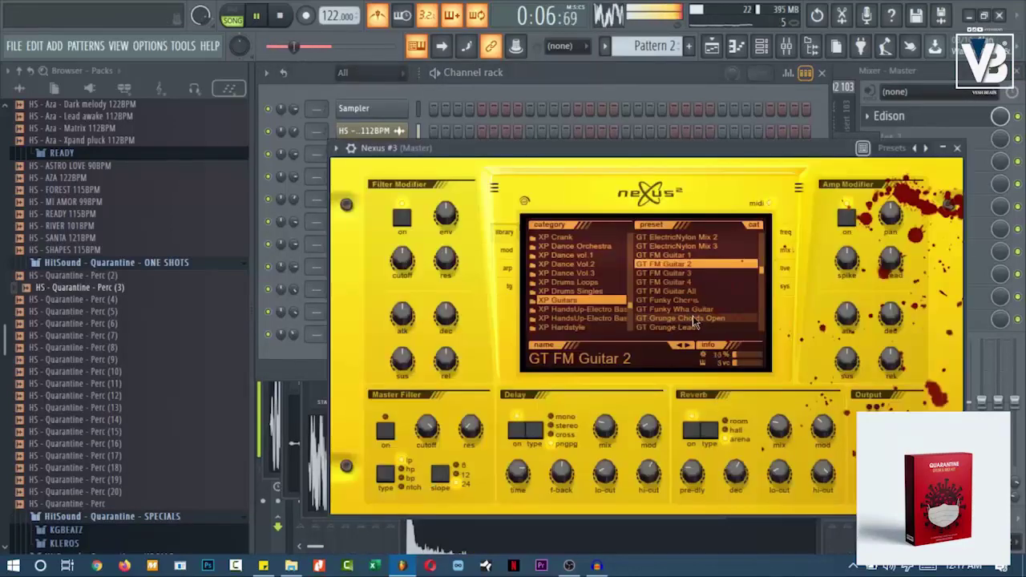
scroll(705, 313, down, 5)
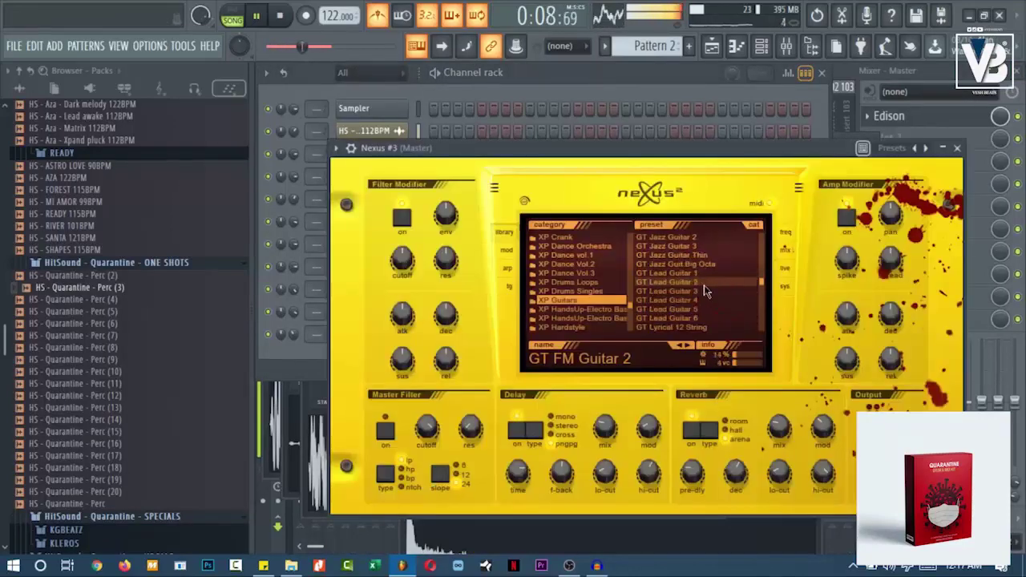
click(705, 255)
click(613, 78)
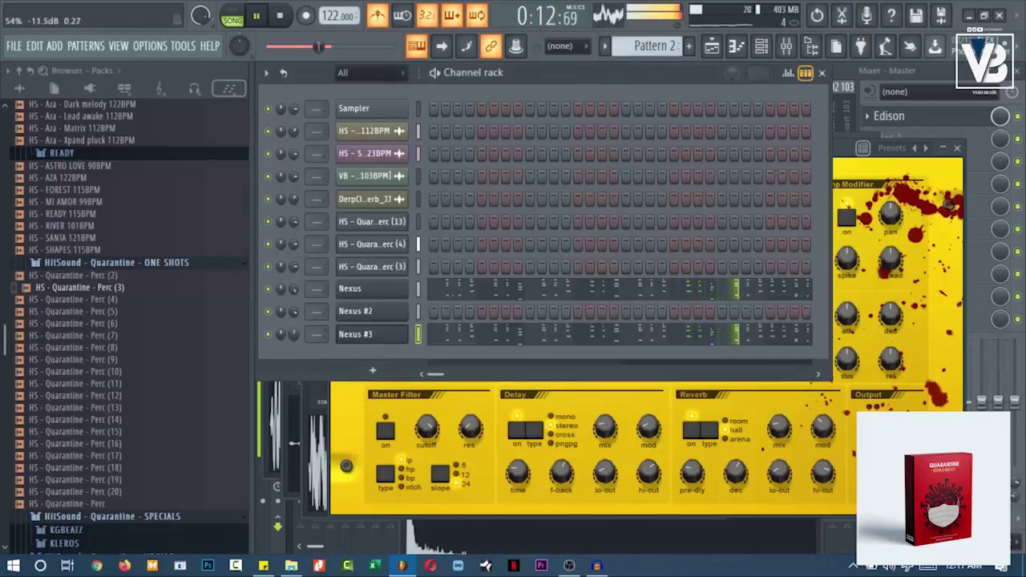
drag(287, 328, 281, 341)
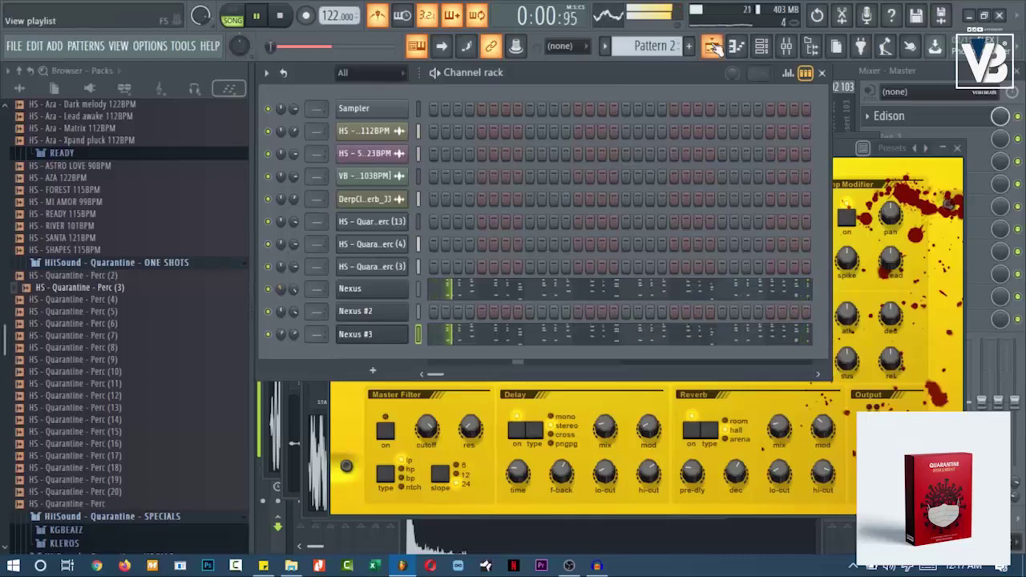
- Duplicate the Pattern 2 and Pattern 3 clips on Tracks 5 and 6 so that the copies start at bar 9
click(711, 45)
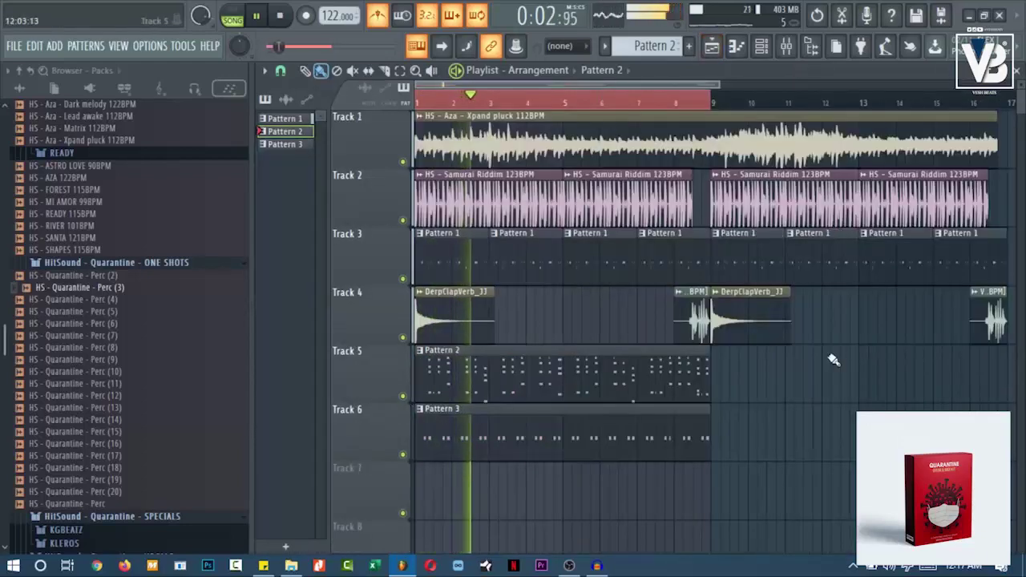
drag(716, 405, 838, 371)
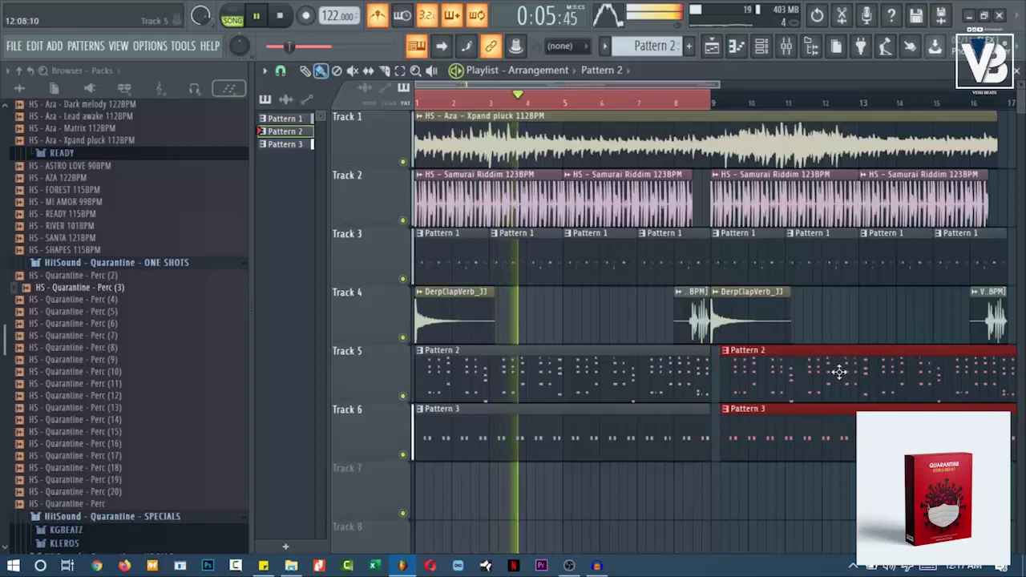
click(878, 372)
drag(878, 372, 842, 375)
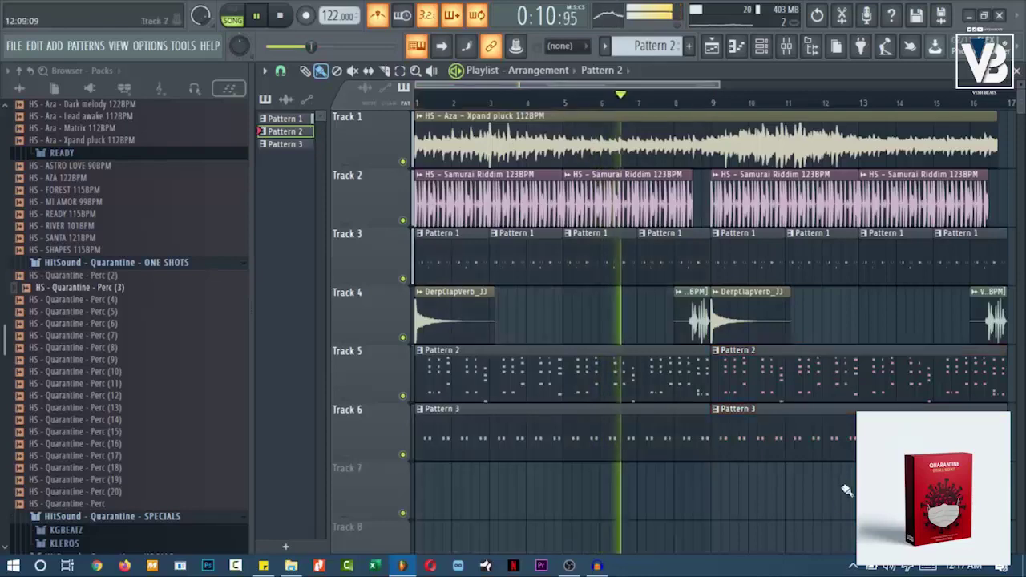
- Add an SI-String Section instrument as a new channel in the channel rack
click(762, 46)
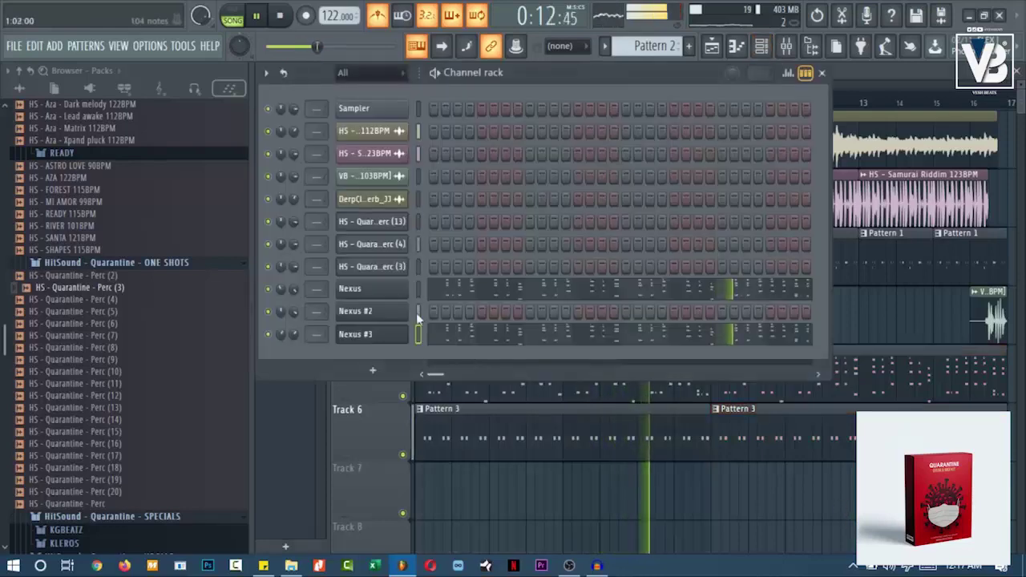
click(372, 369)
click(641, 69)
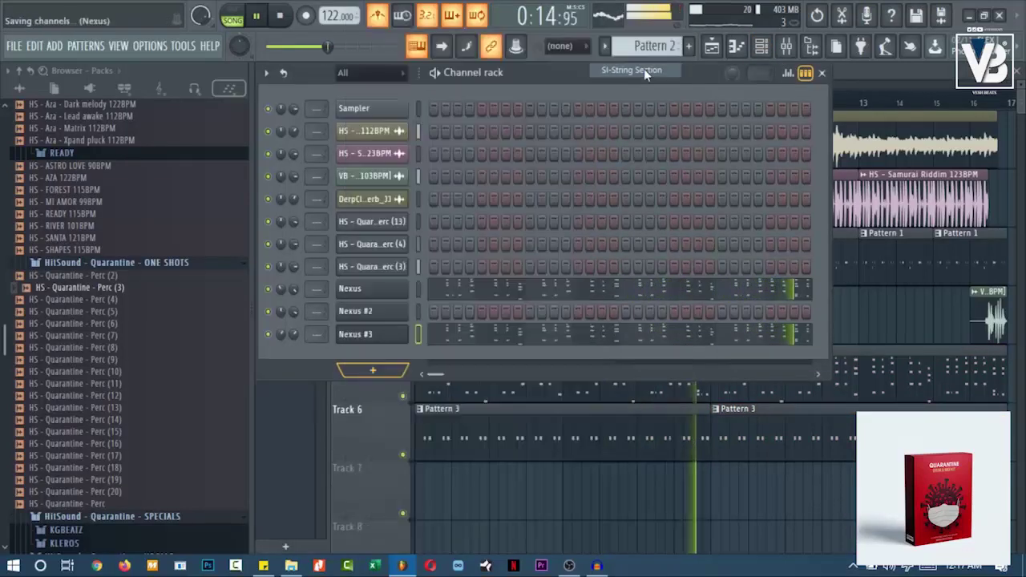